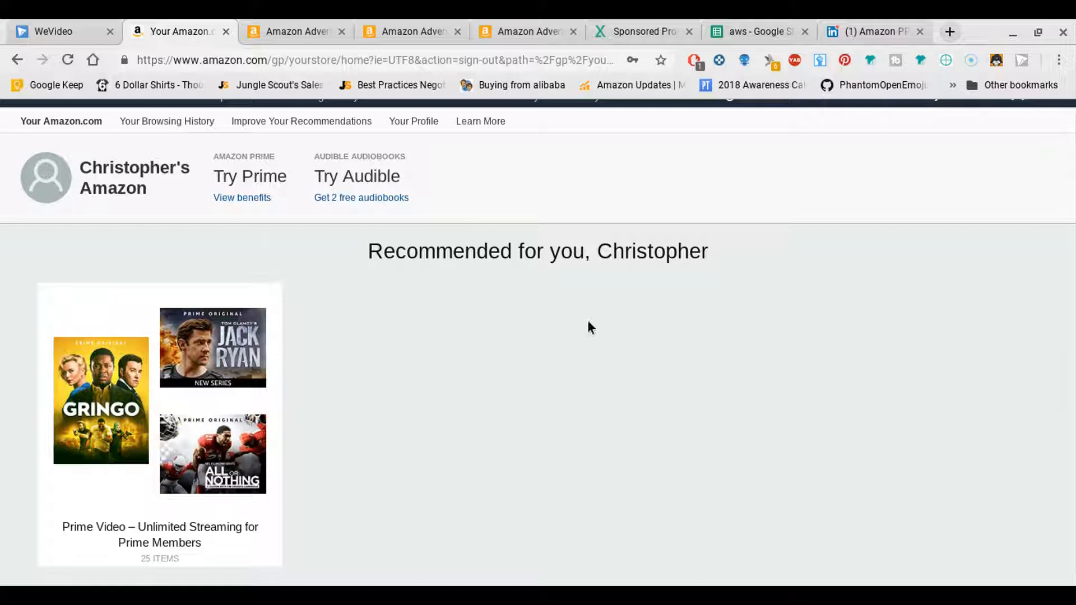
- Switch to the advertising campaigns dashboard and look over the campaign search and the available filter criteria
click(289, 31)
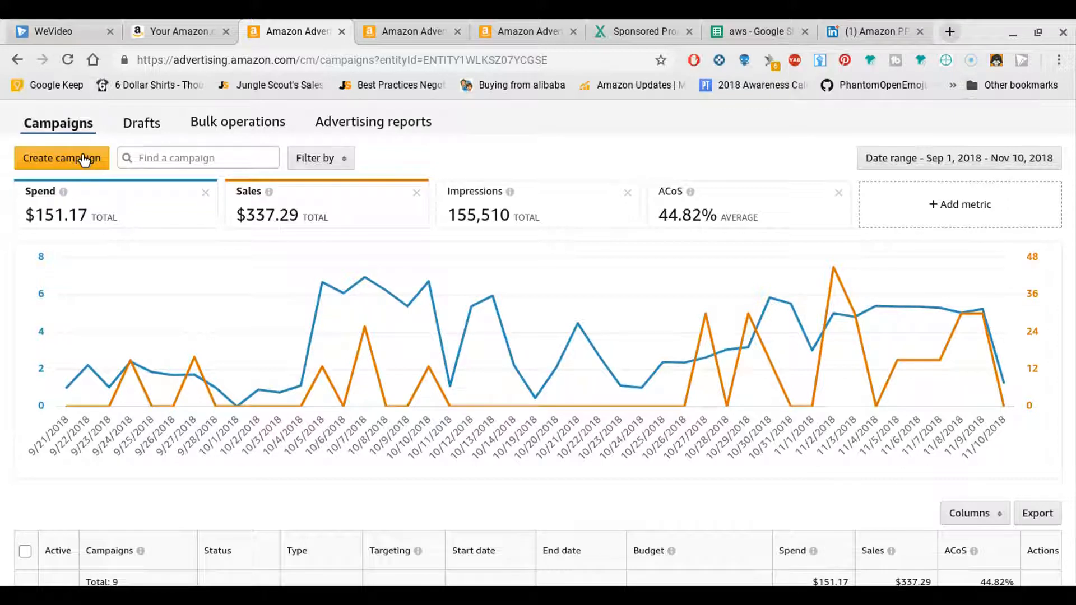
click(204, 161)
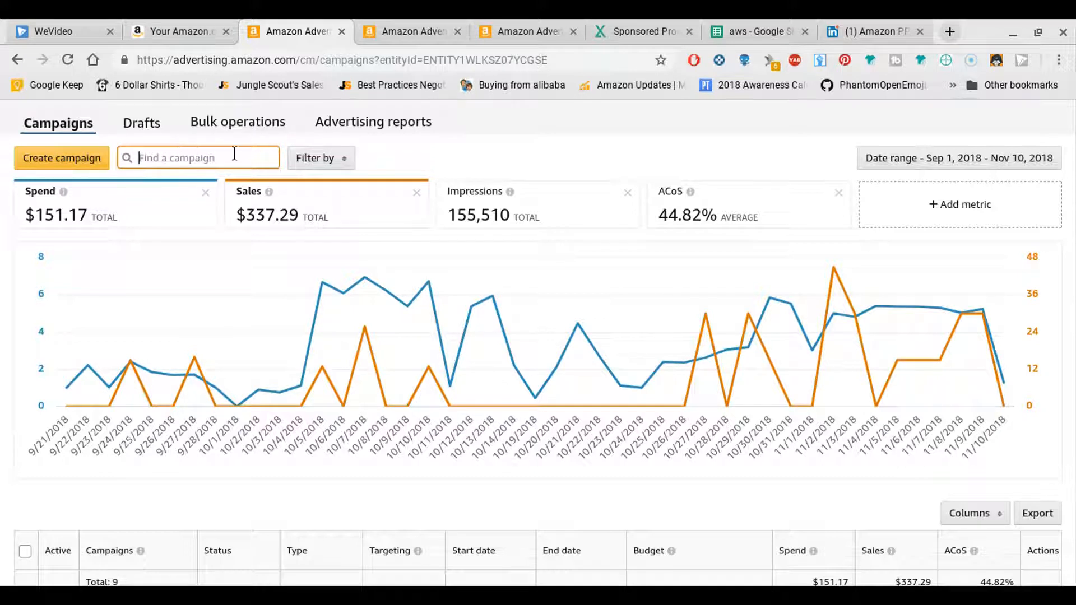
click(315, 161)
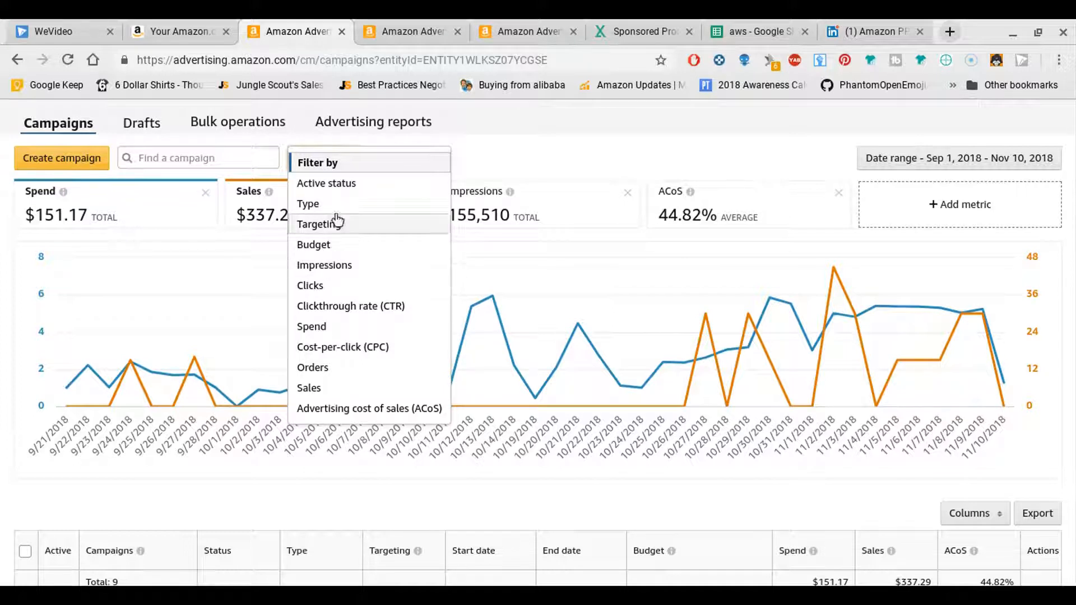
click(330, 162)
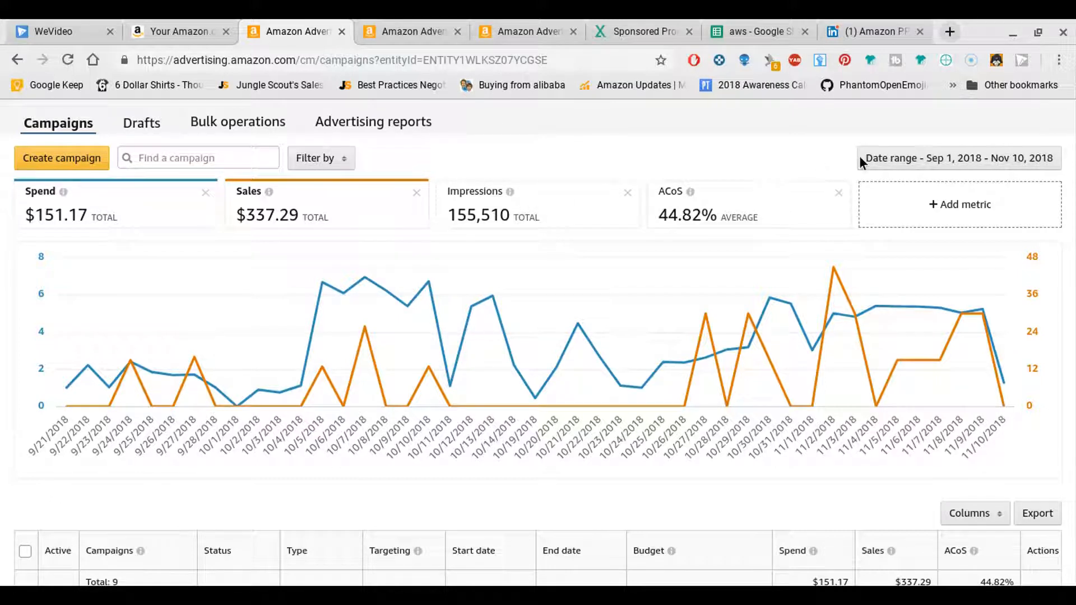
- Set the dashboard's date range to Sep 1, 2018 through Sep 30, 2018
click(956, 158)
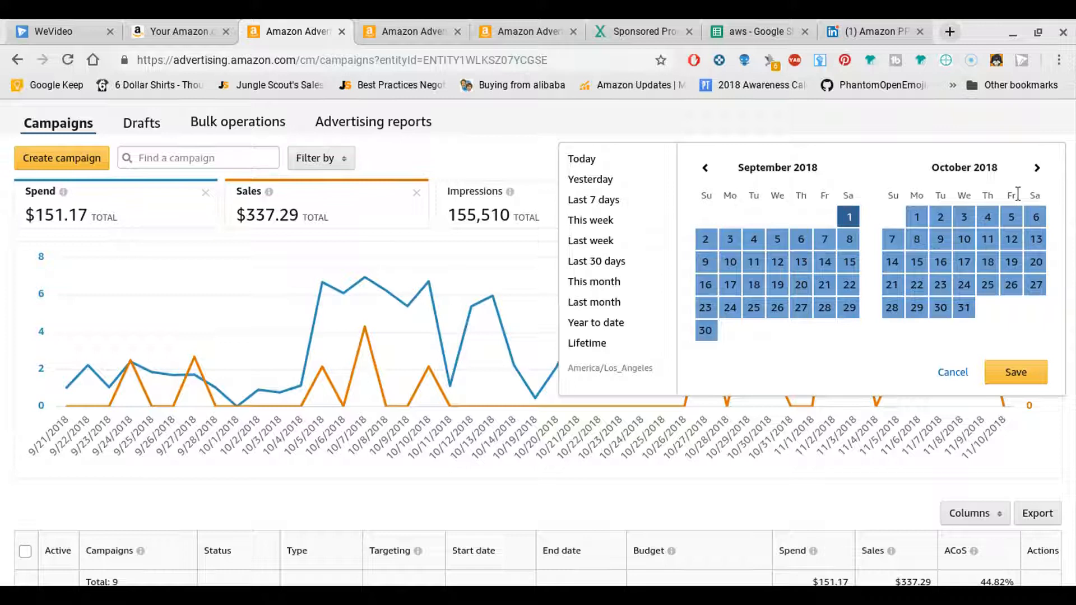
click(1037, 167)
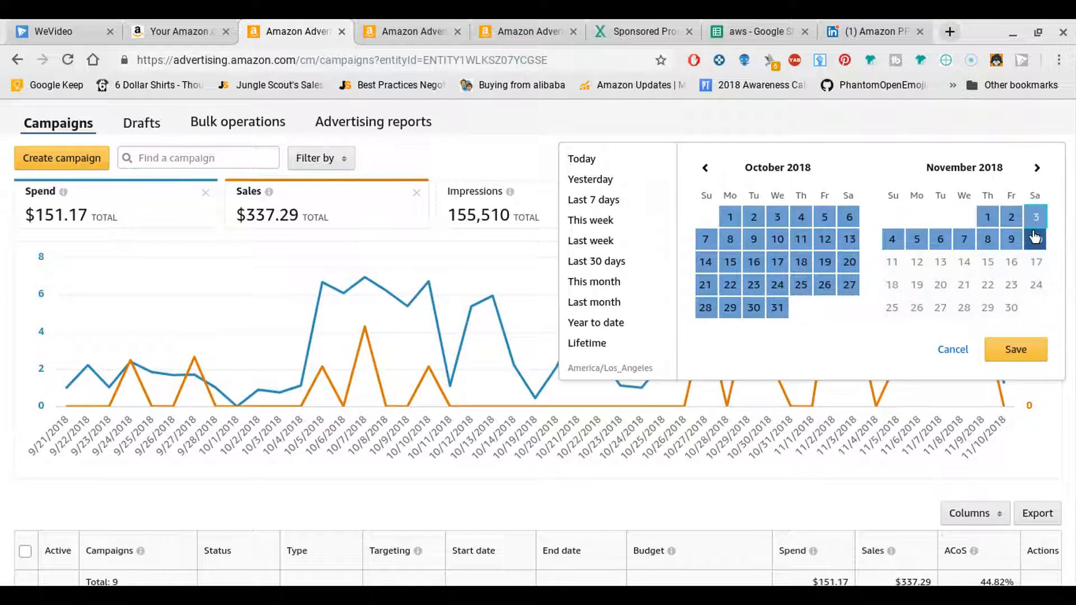
click(706, 168)
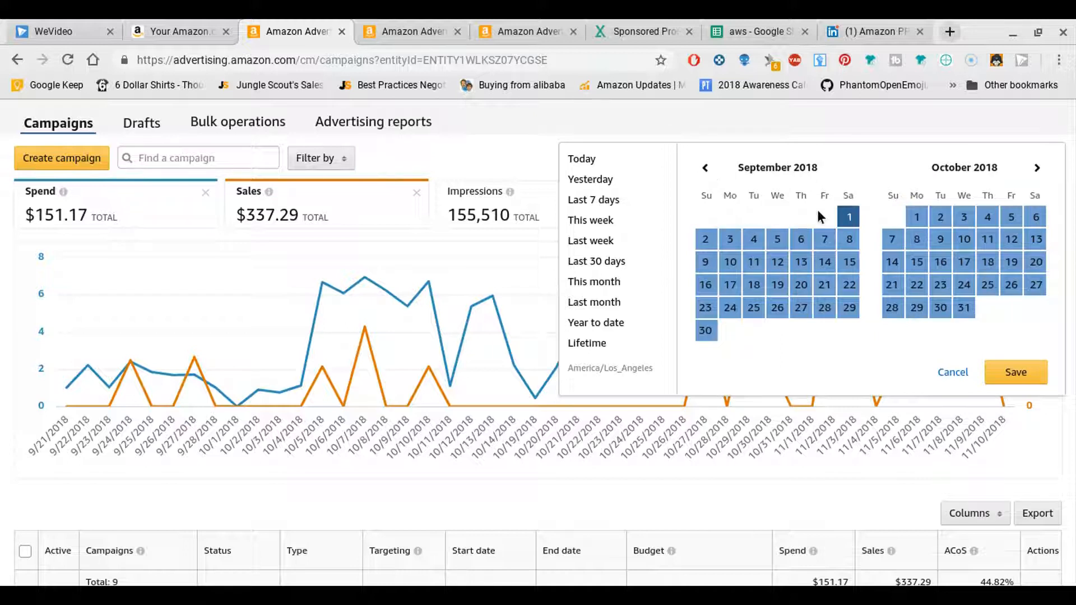
click(849, 217)
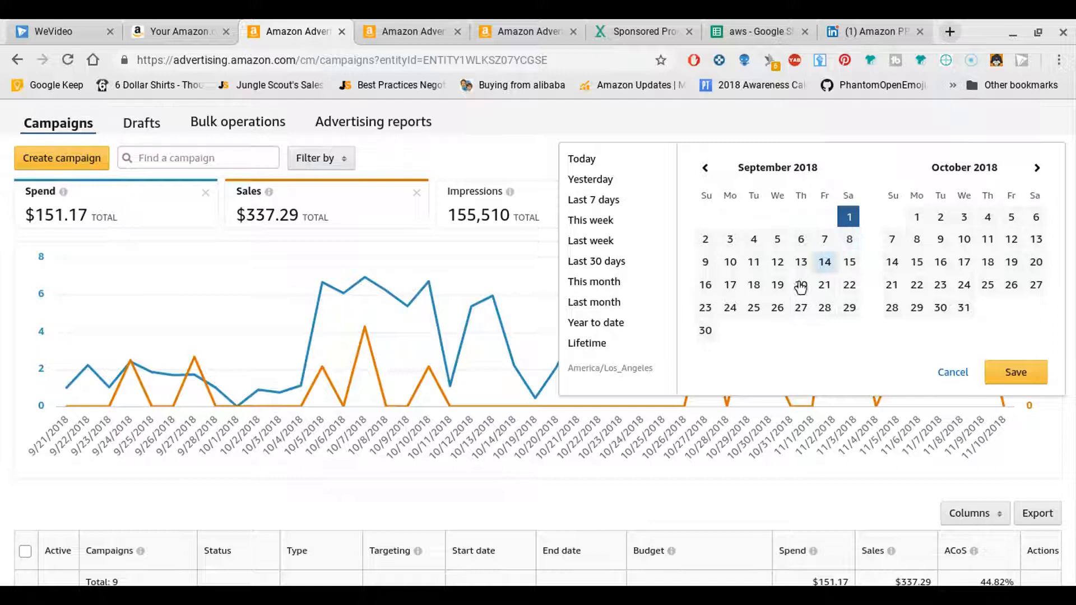
click(707, 331)
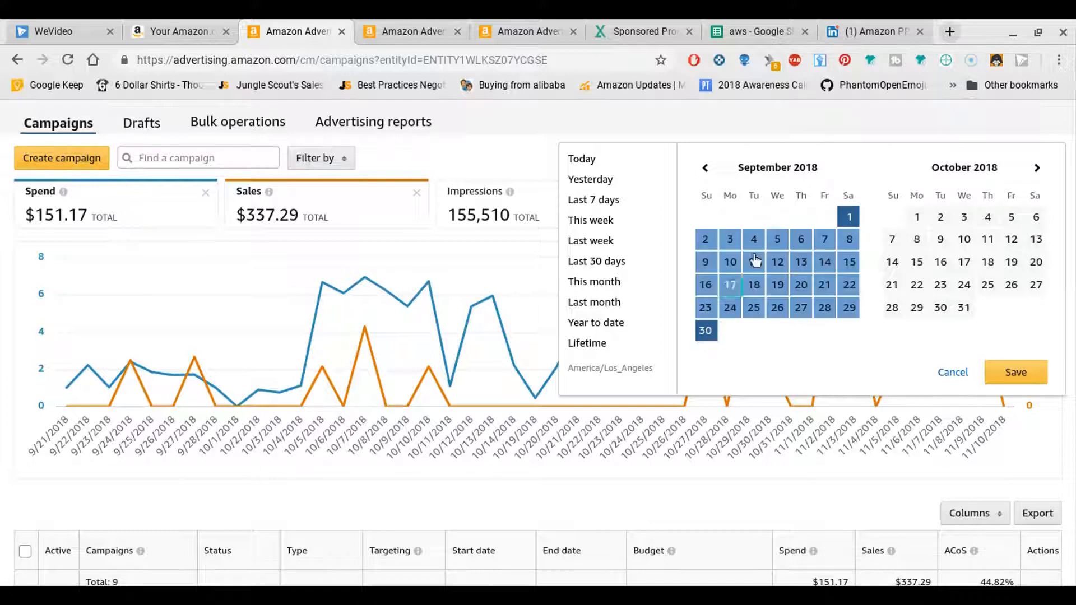
click(1014, 375)
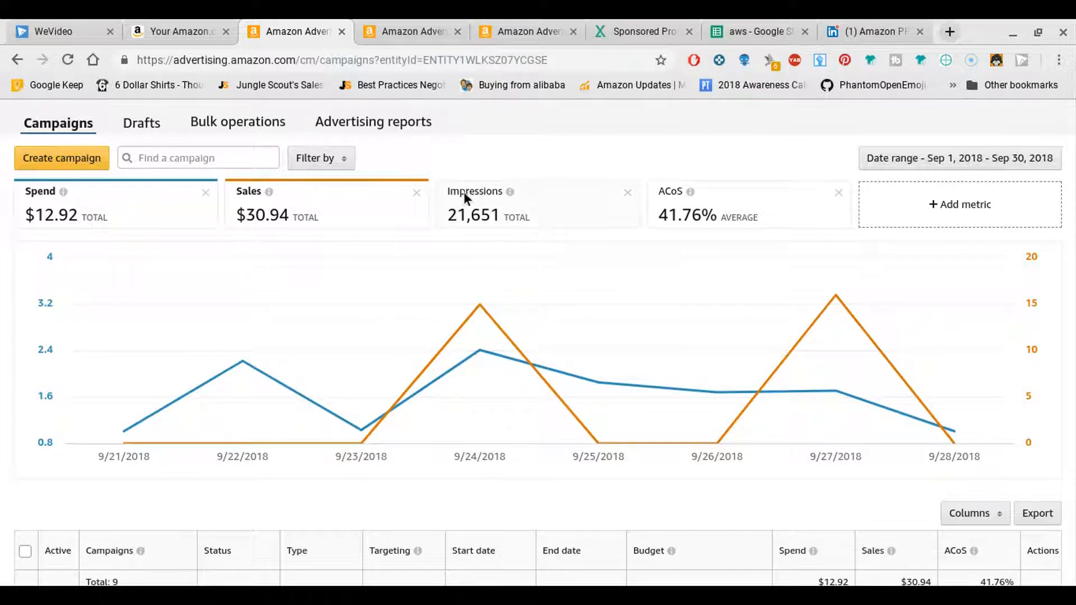
- Check the Impressions and ACoS metrics and show which further metrics can be added to the dashboard
mouse_move(509, 193)
click(689, 192)
mouse_move(689, 195)
click(902, 209)
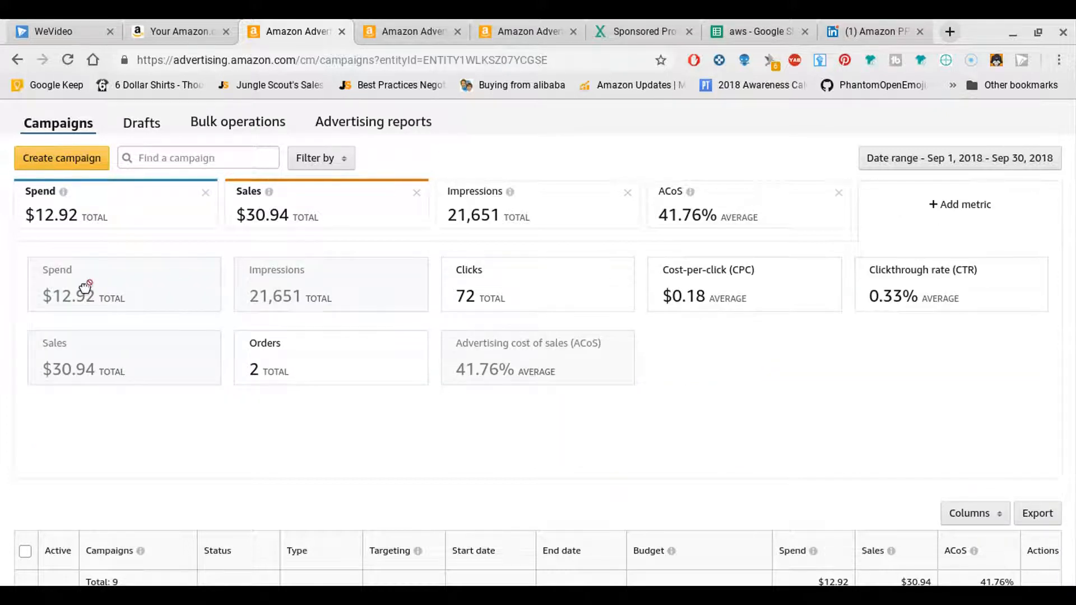
- Set the dashboard's date range to Sep 1, 2018 through Nov 10, 2018
click(874, 163)
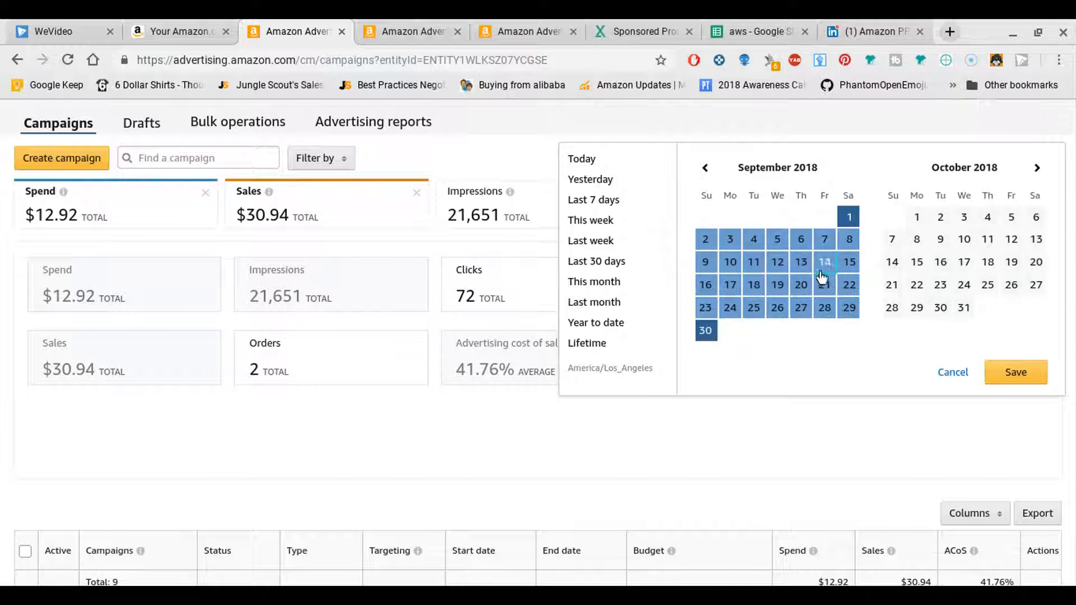
click(849, 217)
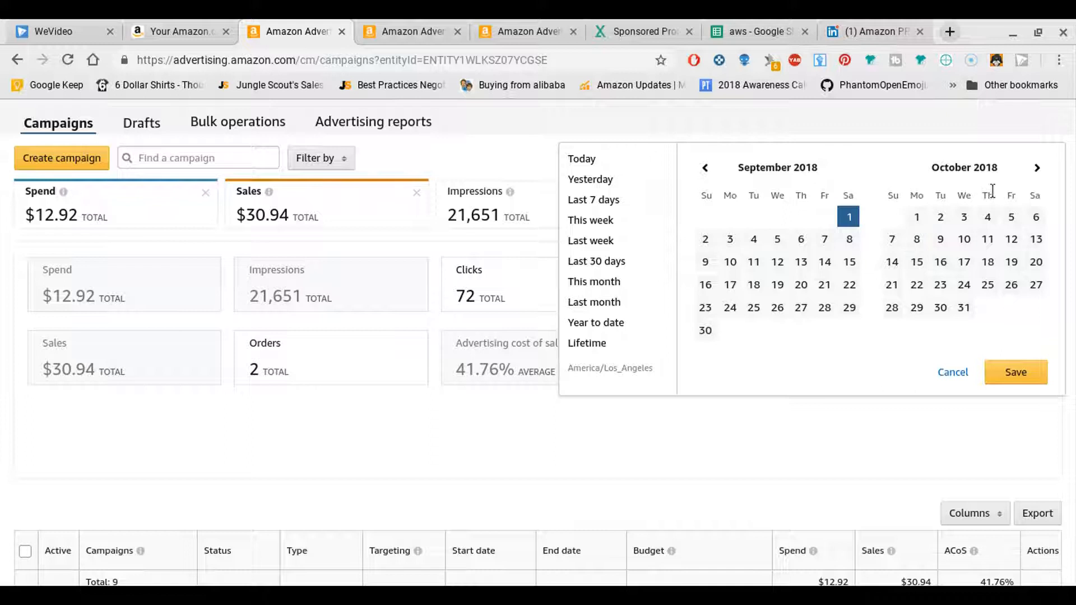
click(1037, 168)
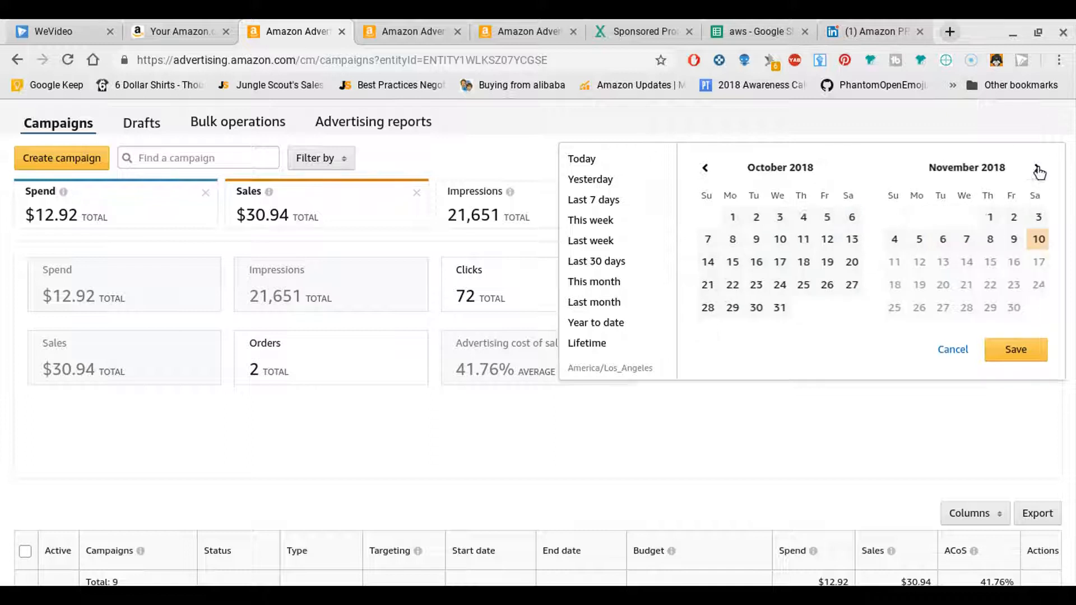
click(1036, 238)
click(1023, 350)
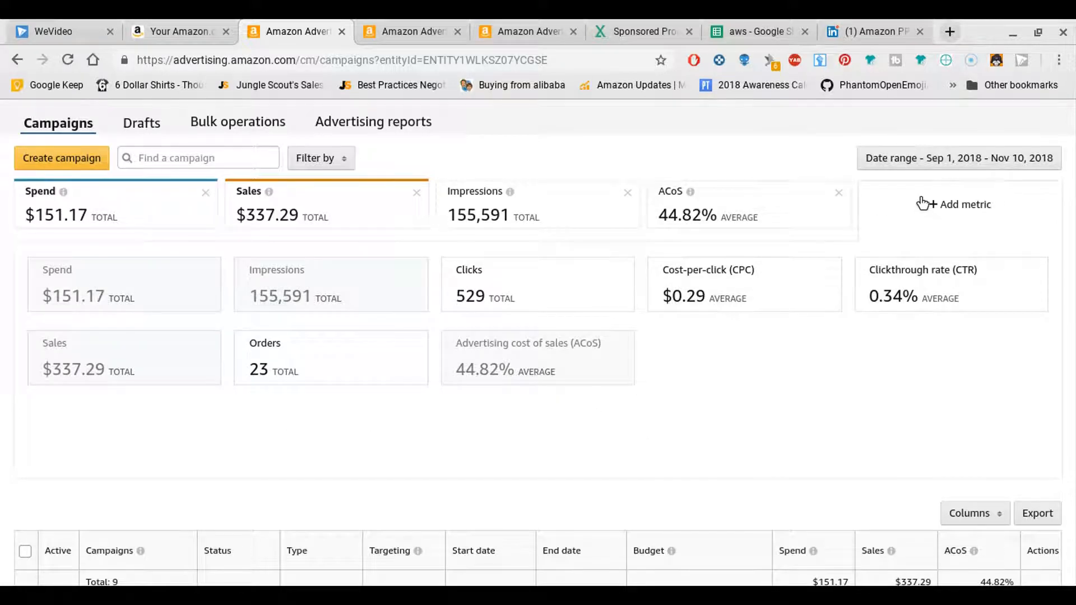
- Try the clickthrough rate as the fifth dashboard metric, then replace it with Orders and keep the date range as it is
click(920, 271)
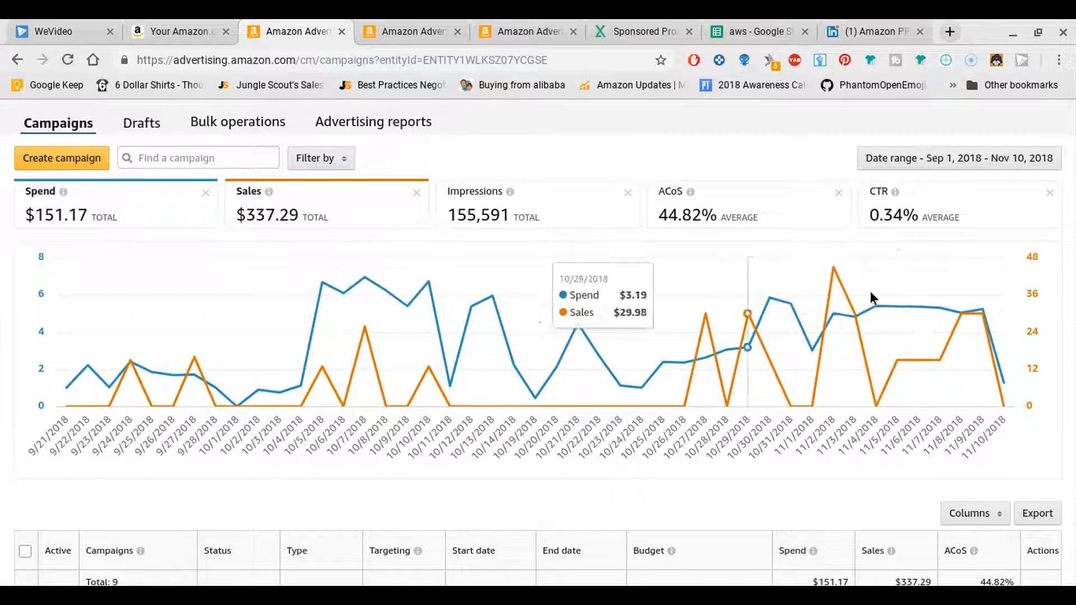
click(1049, 194)
click(959, 206)
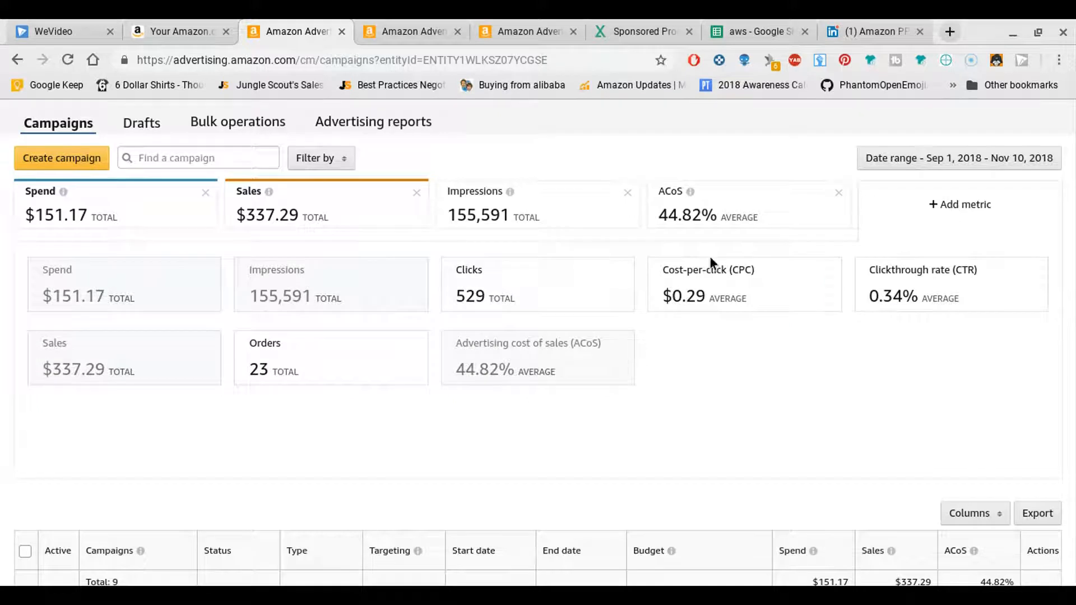
click(351, 364)
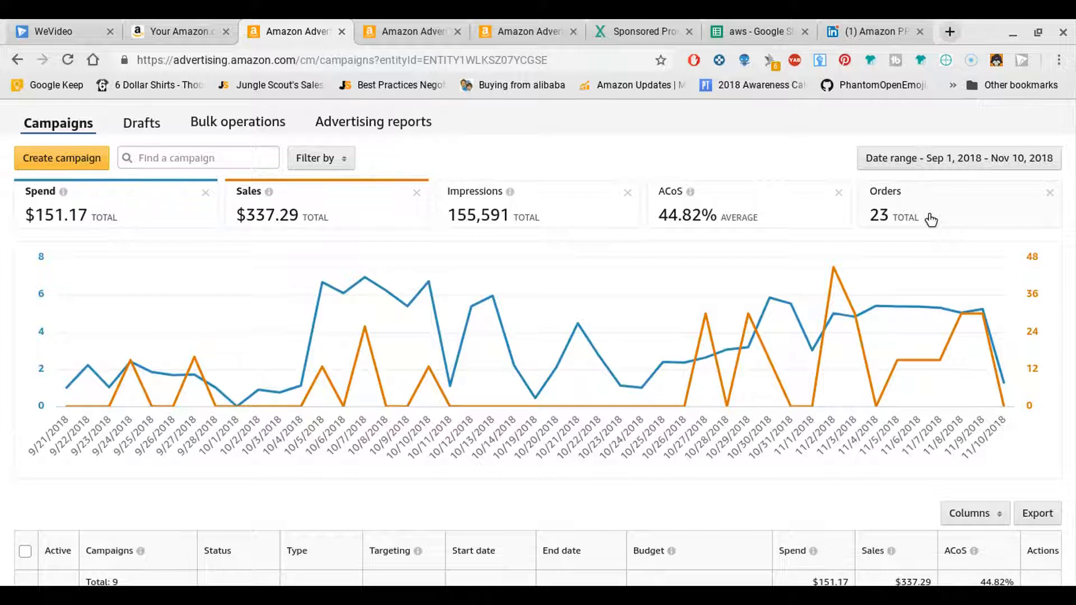
click(947, 163)
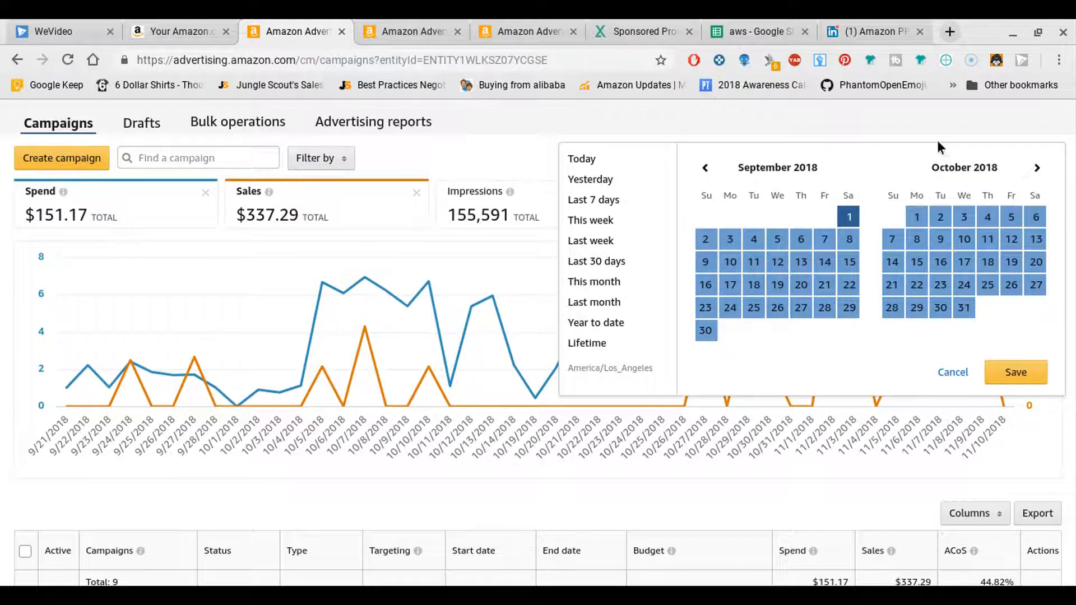
click(952, 372)
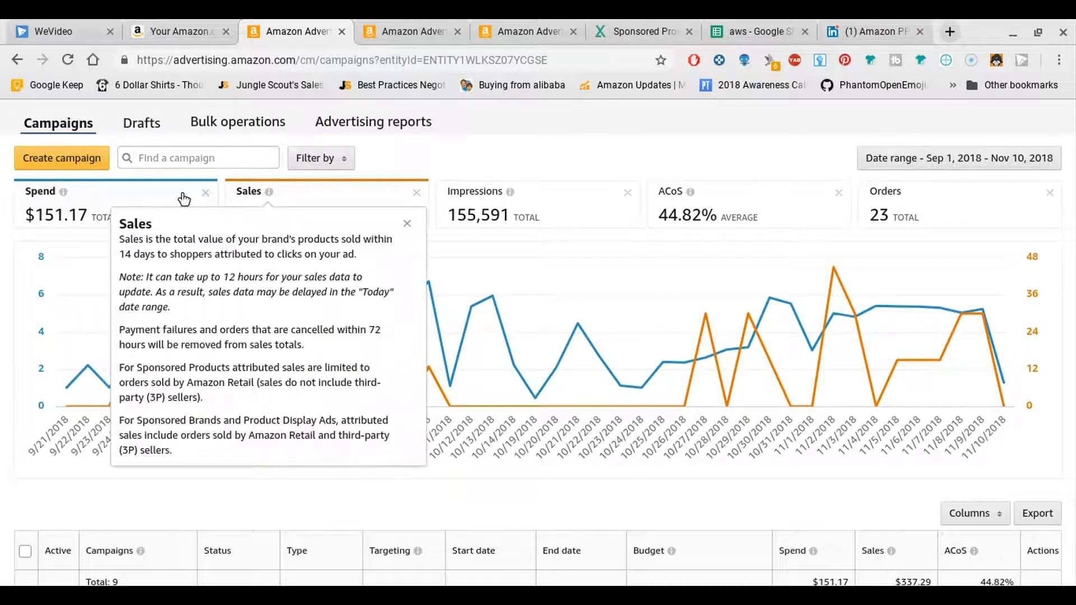
- Plot Spend against Orders in the performance chart, leaving Sales out
click(96, 207)
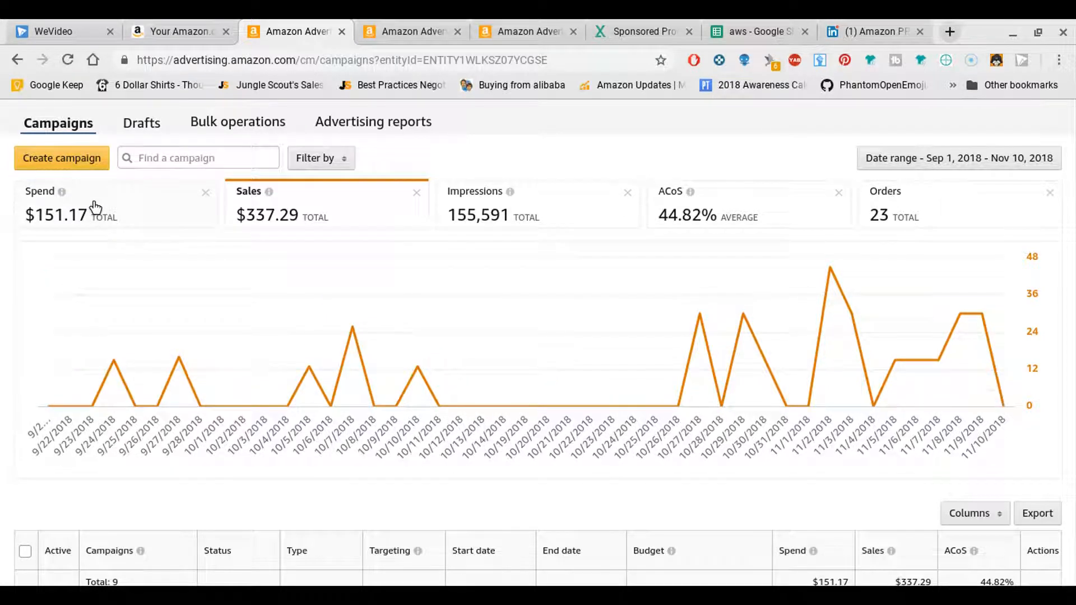
click(136, 223)
click(301, 215)
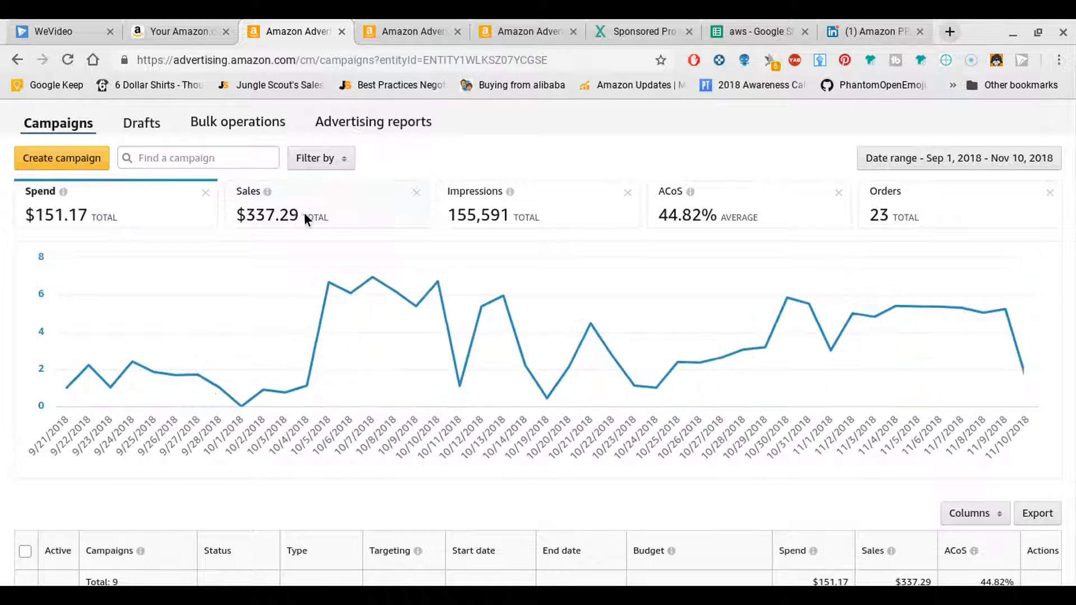
click(917, 216)
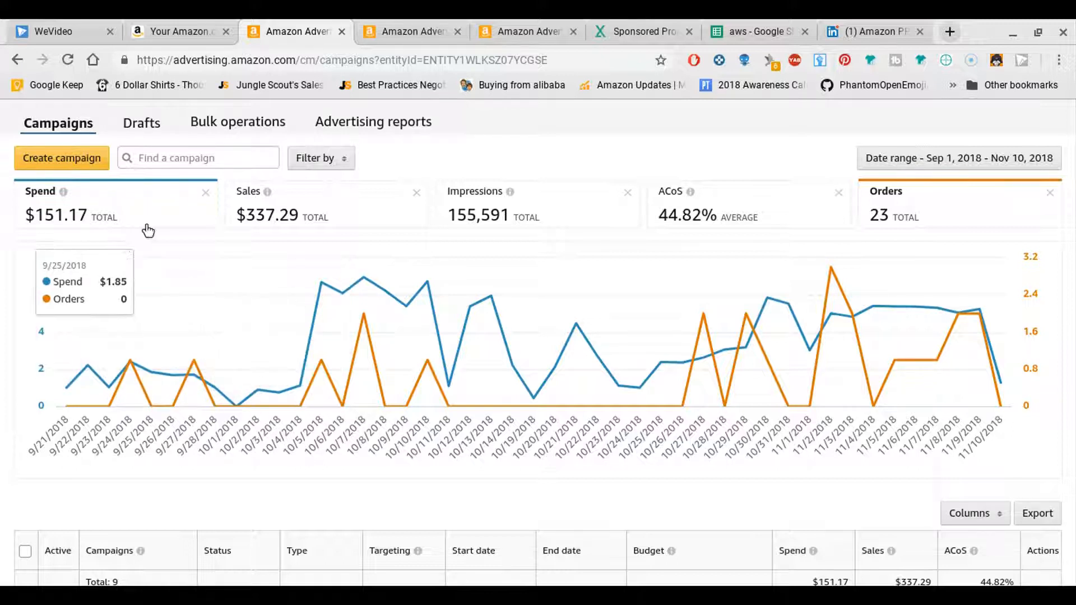
- Compare Sales in the performance chart with Orders, Impressions and ACoS in turn
click(259, 216)
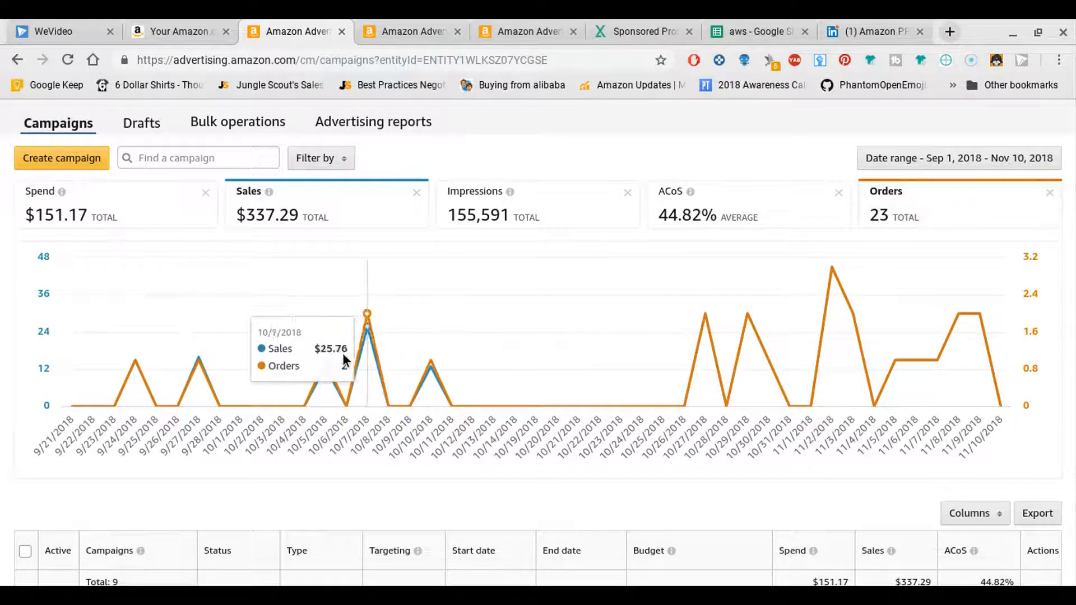
click(504, 209)
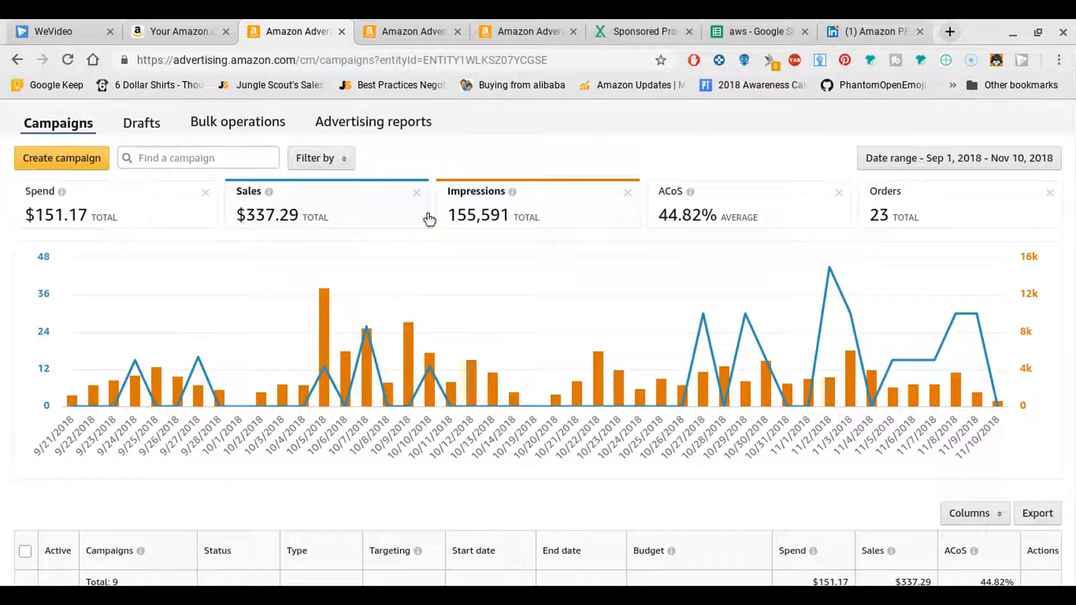
click(465, 213)
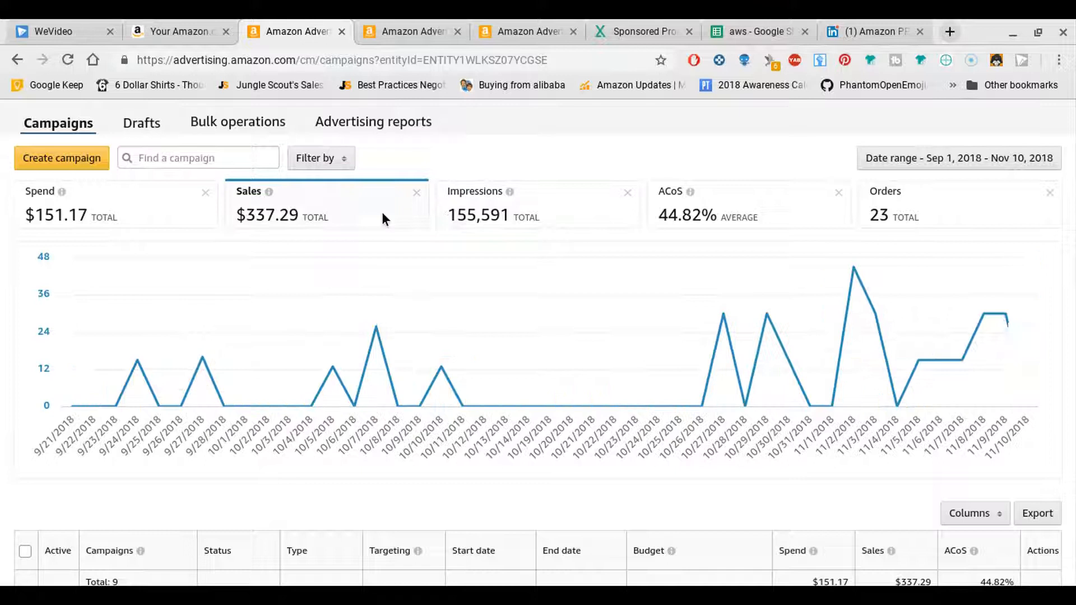
click(684, 212)
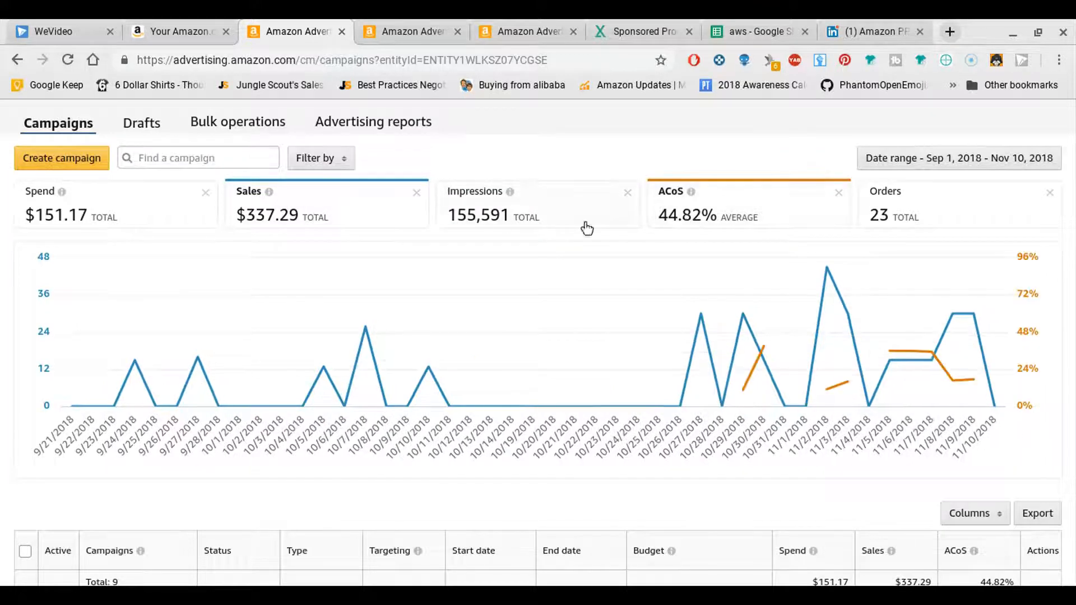
click(722, 211)
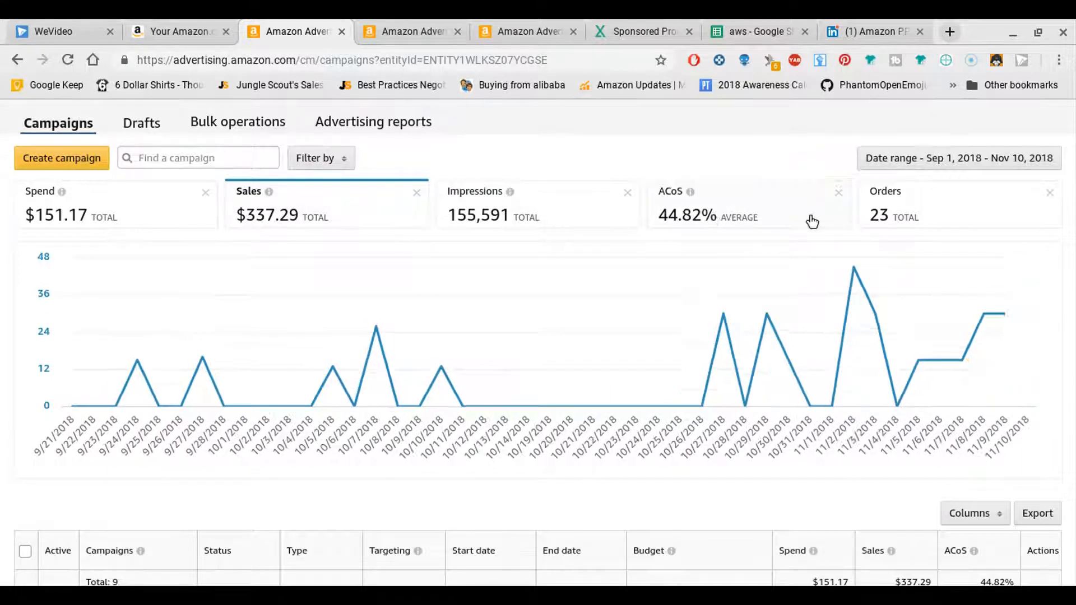
- Take Sales off the performance chart and plot Spend together with Impressions
click(167, 227)
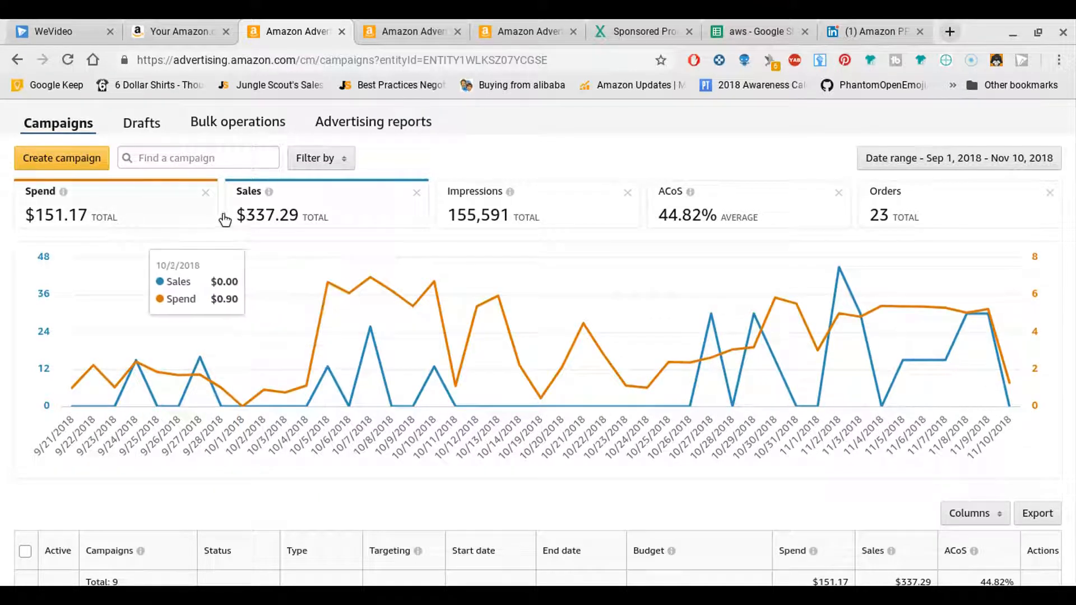
click(149, 217)
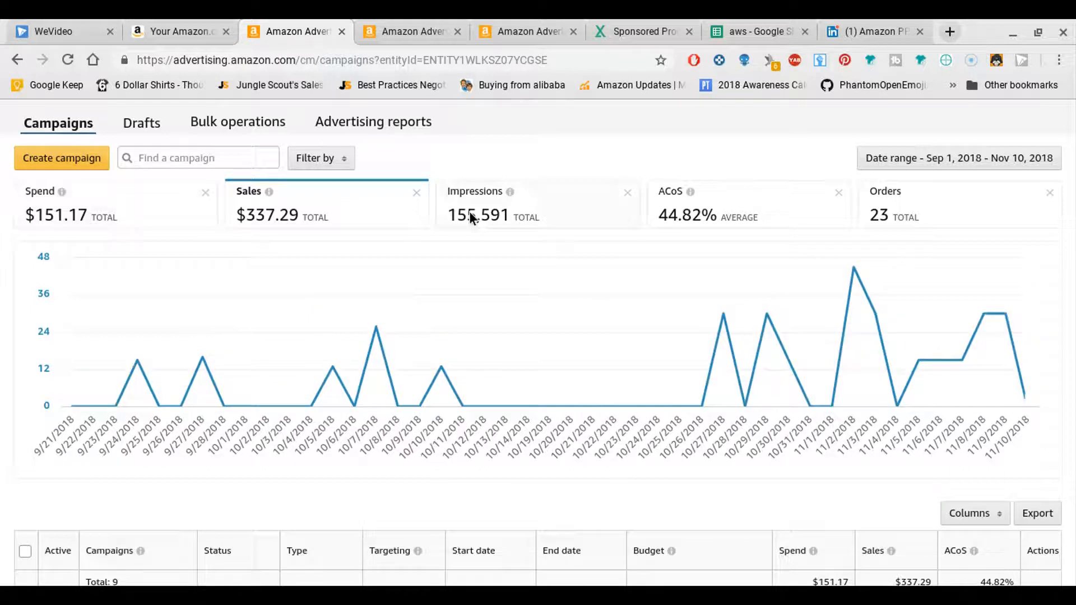
click(288, 228)
click(173, 219)
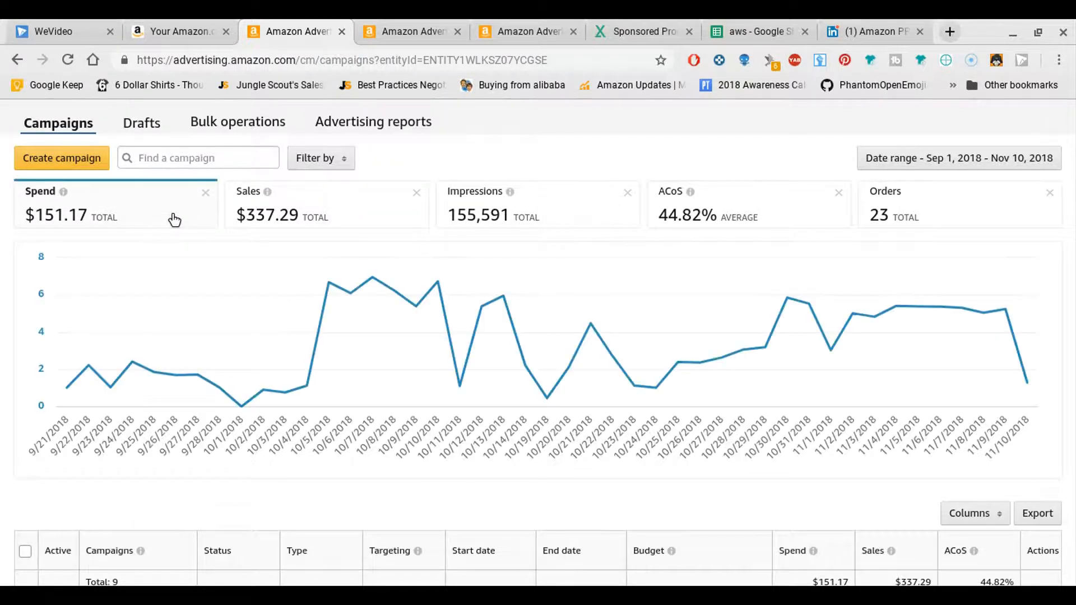
click(489, 232)
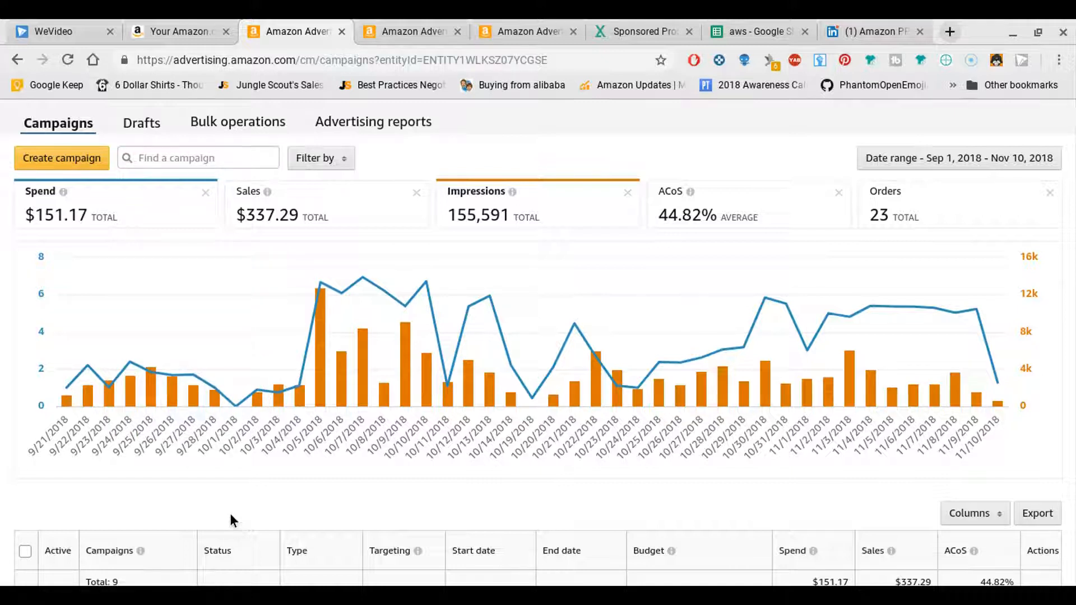
- View the Halloween Shirts campaign page, check back on the all-campaigns dashboard, and return to the campaign
click(415, 31)
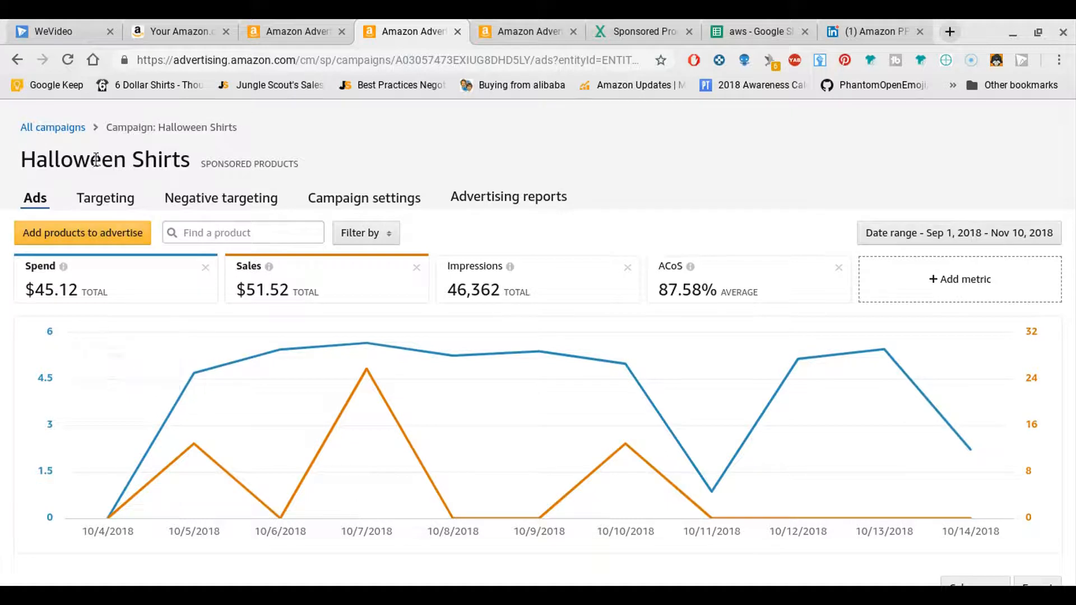
drag(20, 159, 191, 161)
click(386, 157)
mouse_move(63, 266)
click(290, 22)
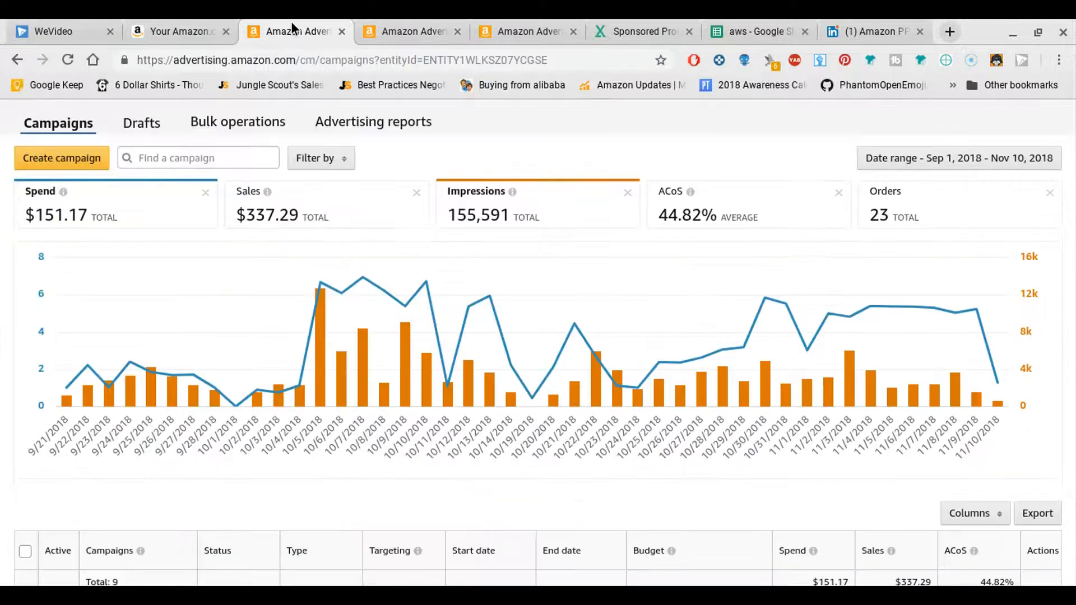
click(420, 32)
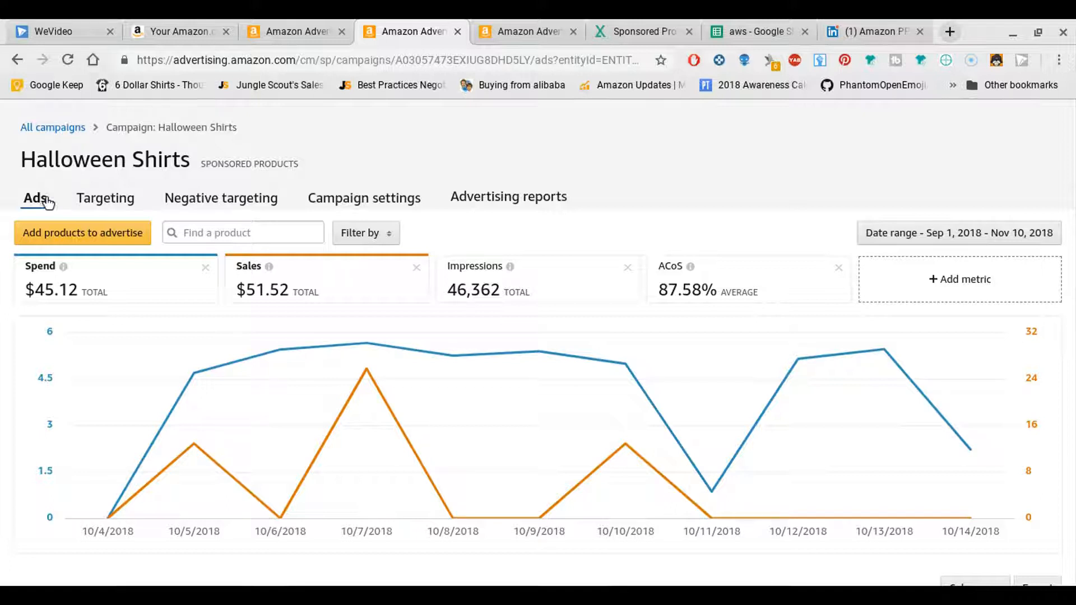
mouse_move(163, 455)
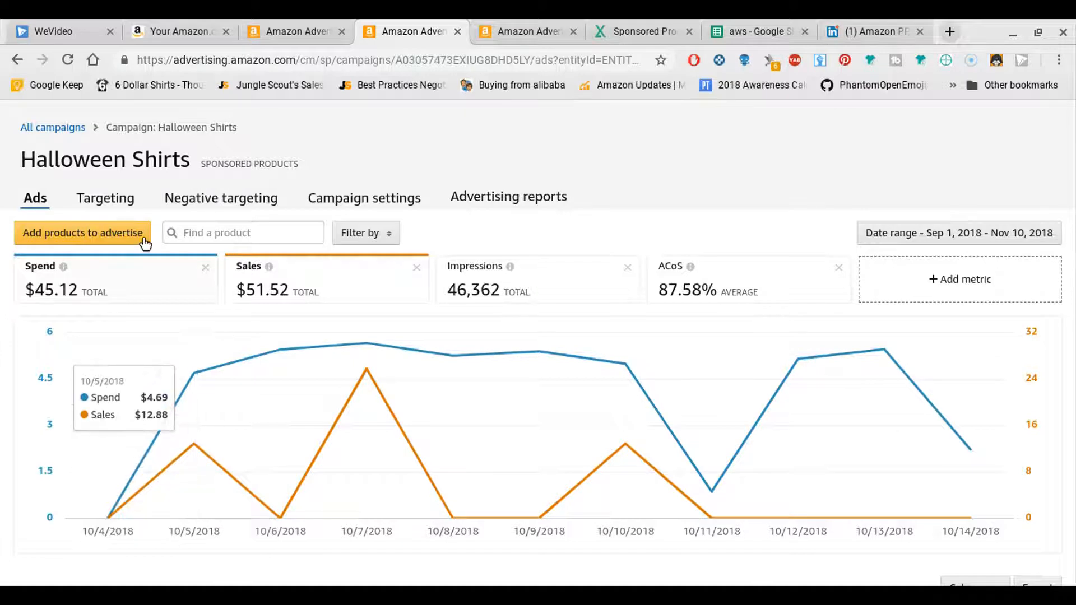
drag(188, 158, 20, 159)
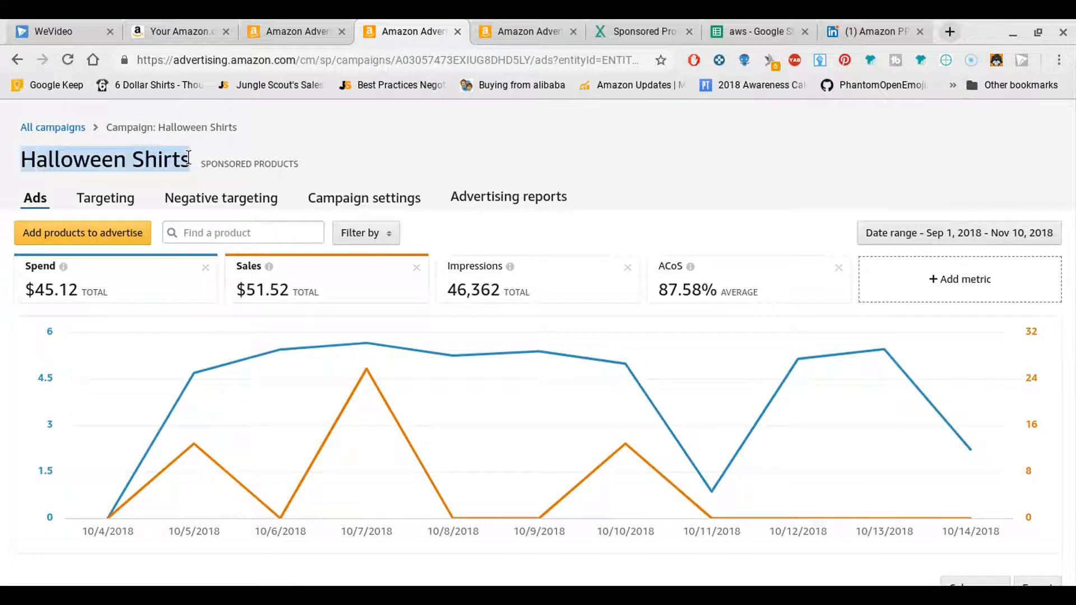
click(64, 153)
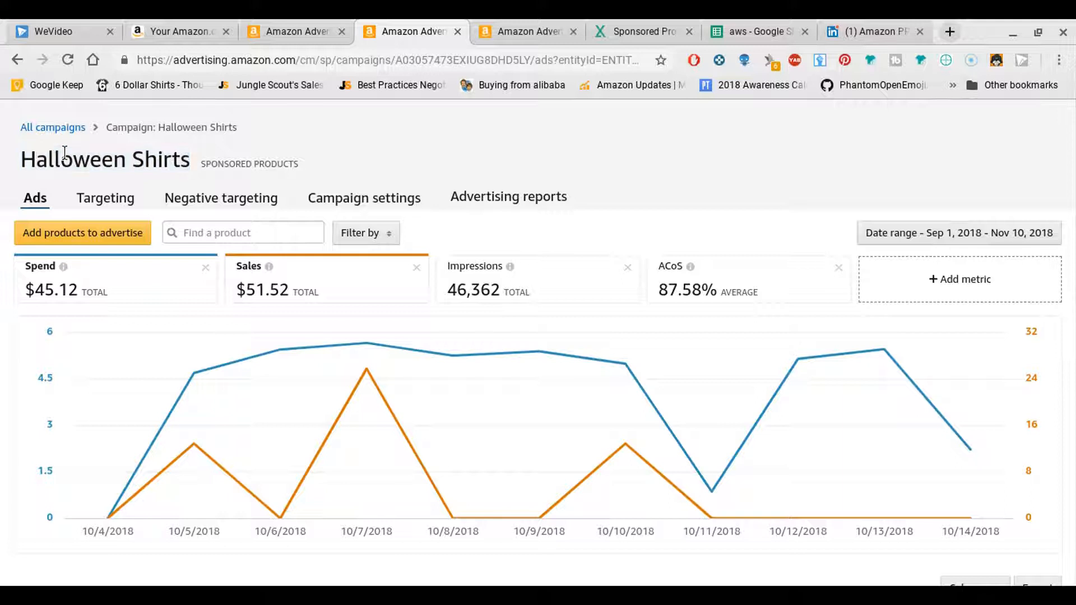
drag(183, 160, 36, 159)
key(shift+Left)
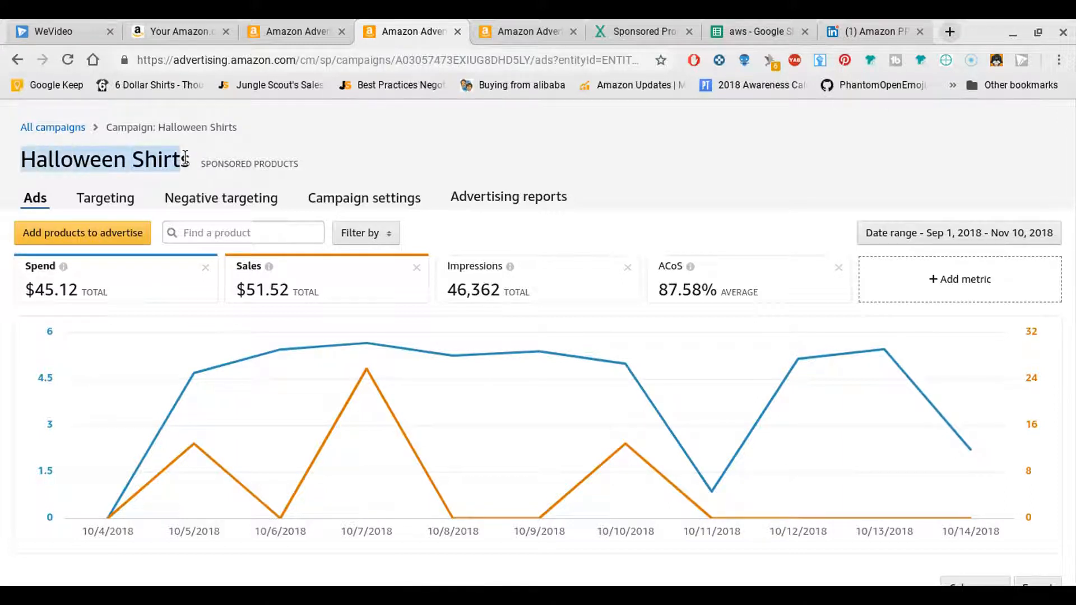
click(34, 159)
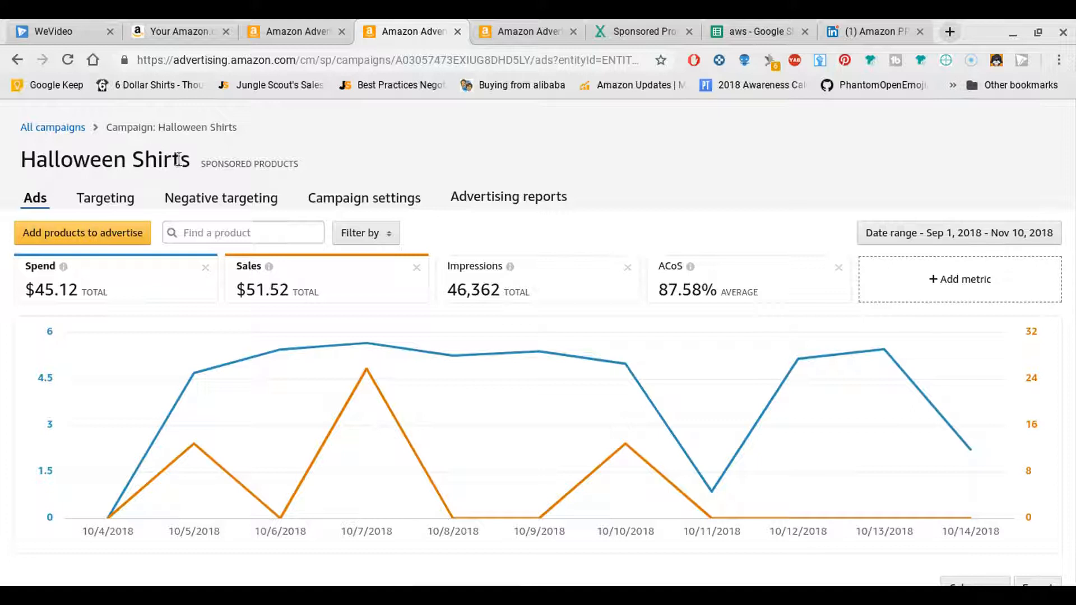
drag(189, 158, 24, 162)
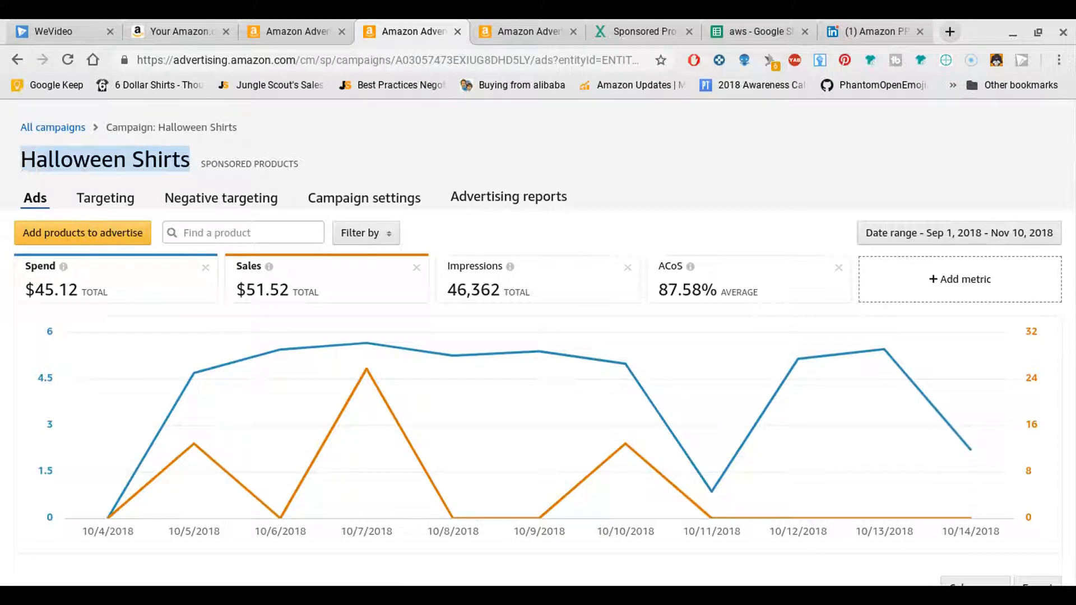
click(26, 164)
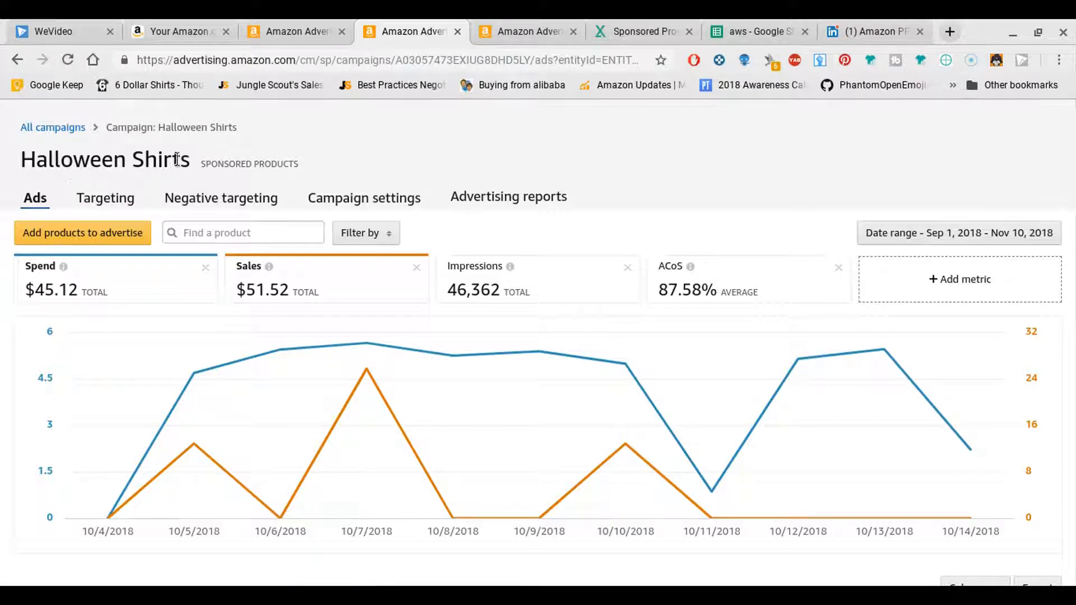
drag(189, 159, 22, 158)
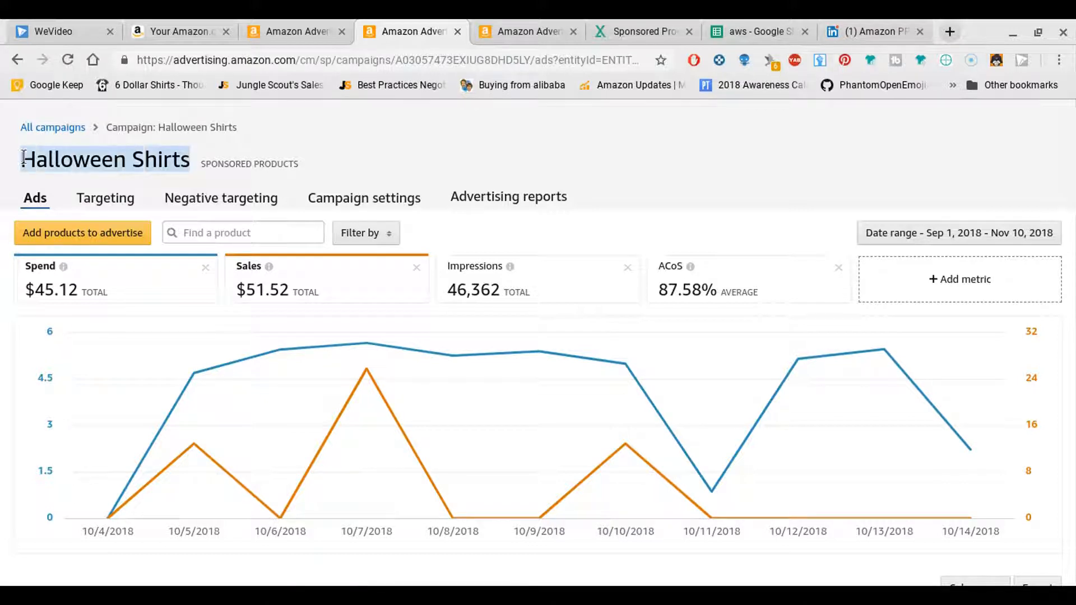
click(84, 161)
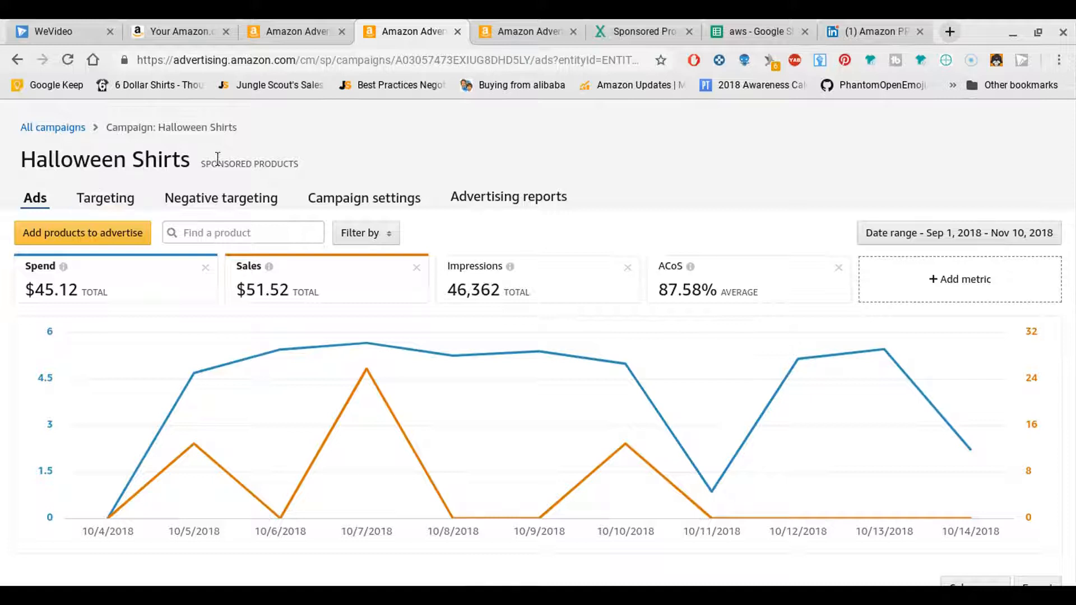
drag(191, 157, 28, 158)
click(58, 158)
drag(188, 154, 21, 157)
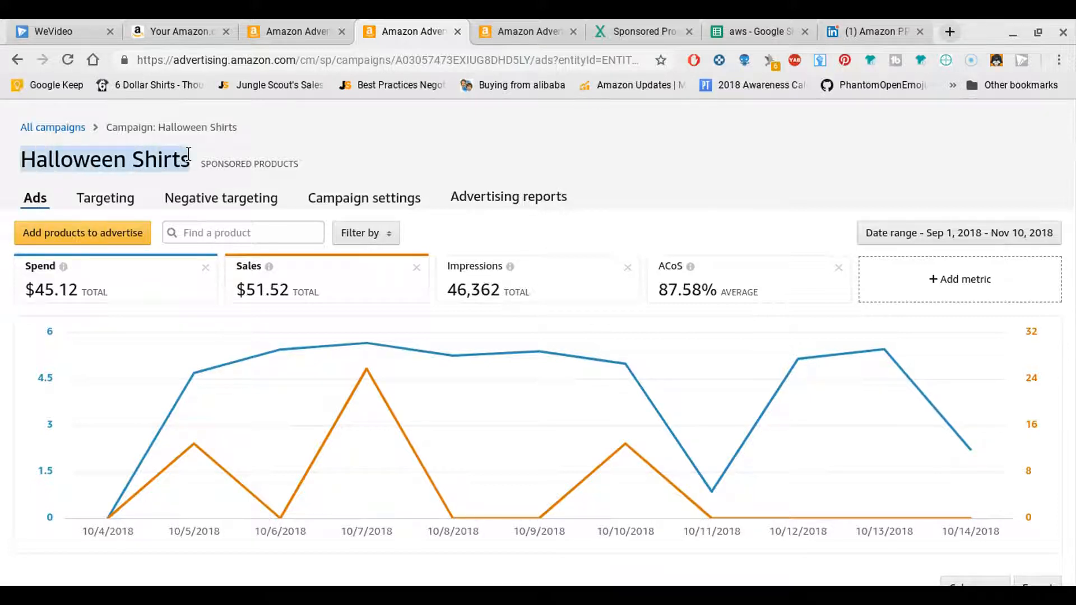
click(54, 158)
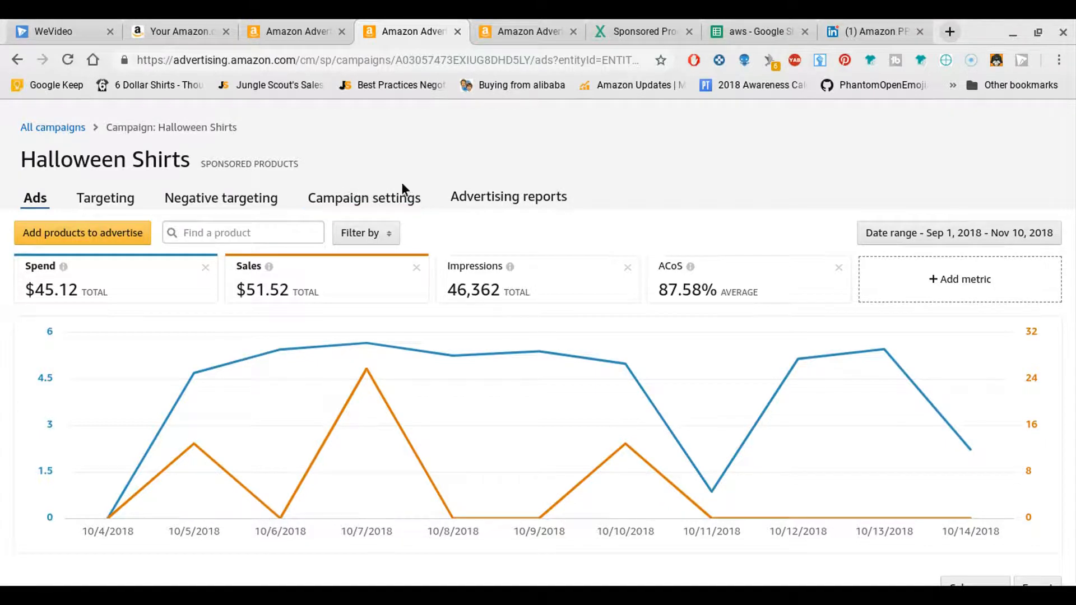
- Check the all-campaigns dashboard and add the Clicks metric to the Halloween Shirts campaign page
click(296, 25)
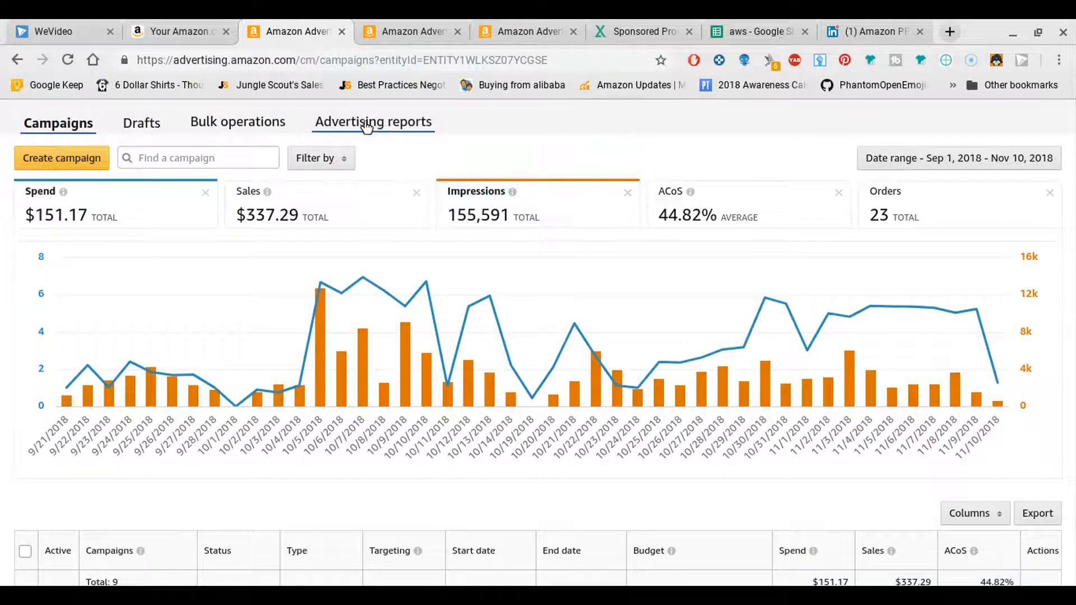
click(391, 31)
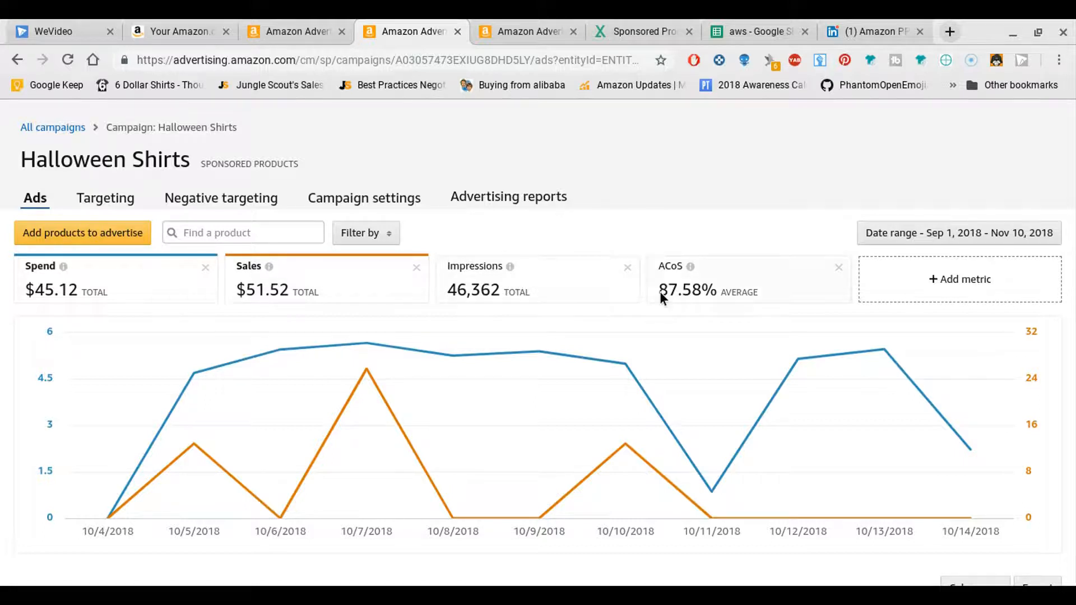
click(905, 291)
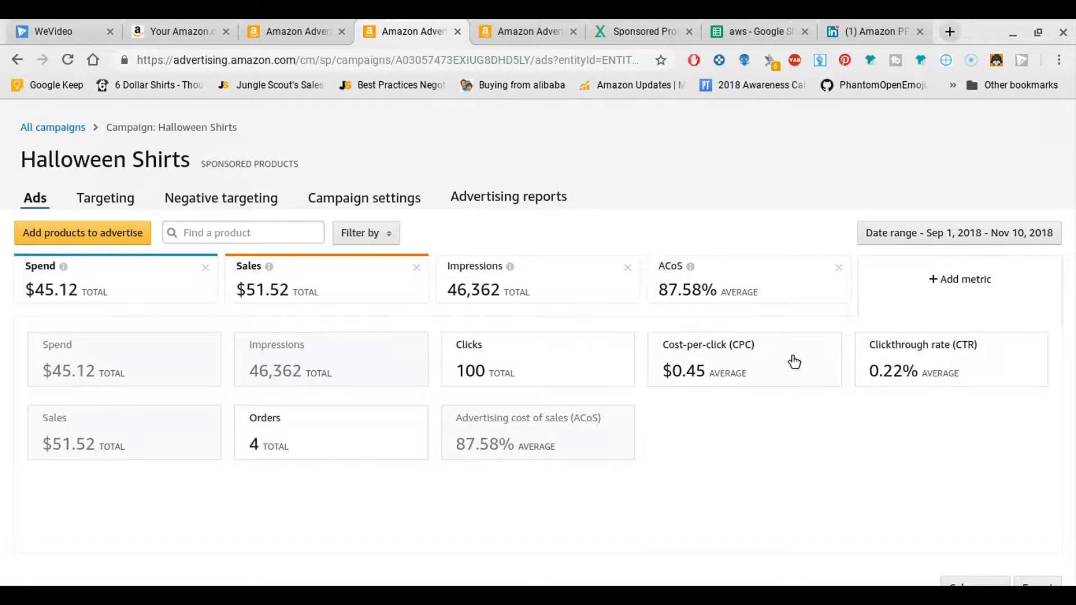
click(511, 381)
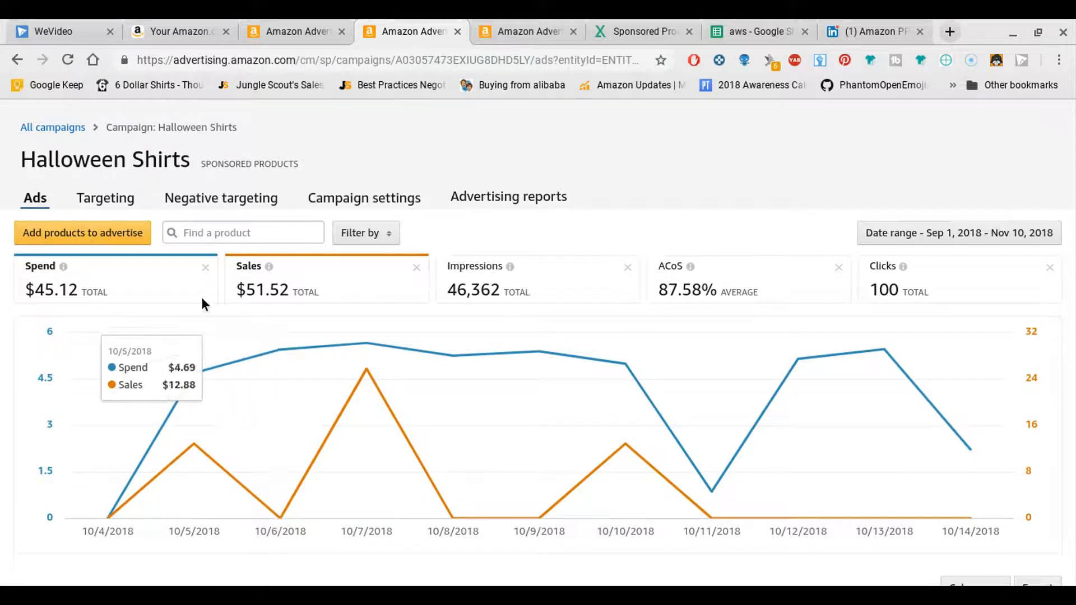
drag(191, 163, 94, 169)
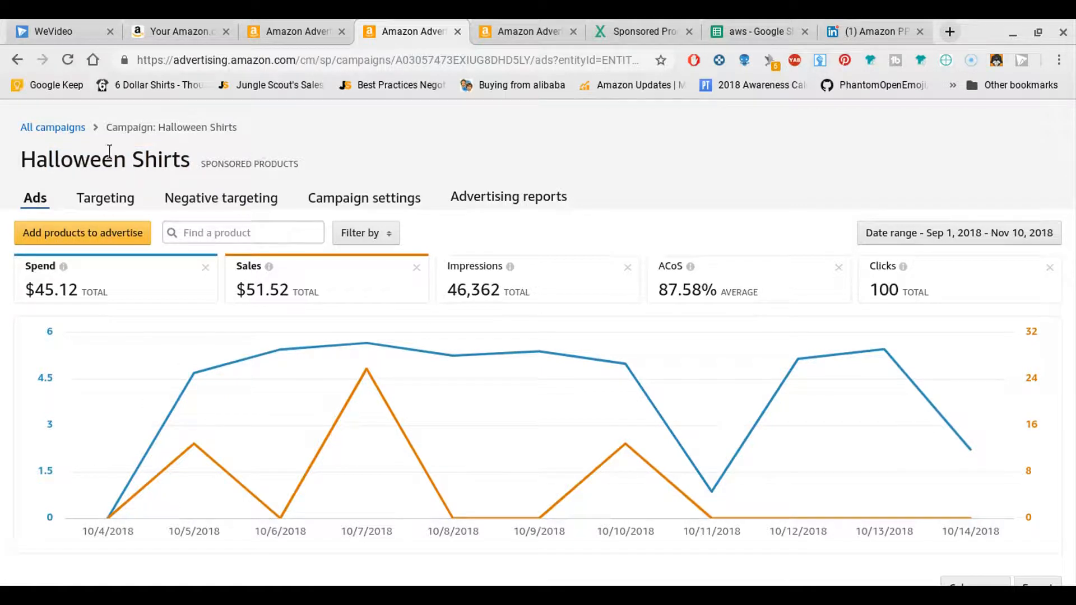
drag(26, 158, 230, 160)
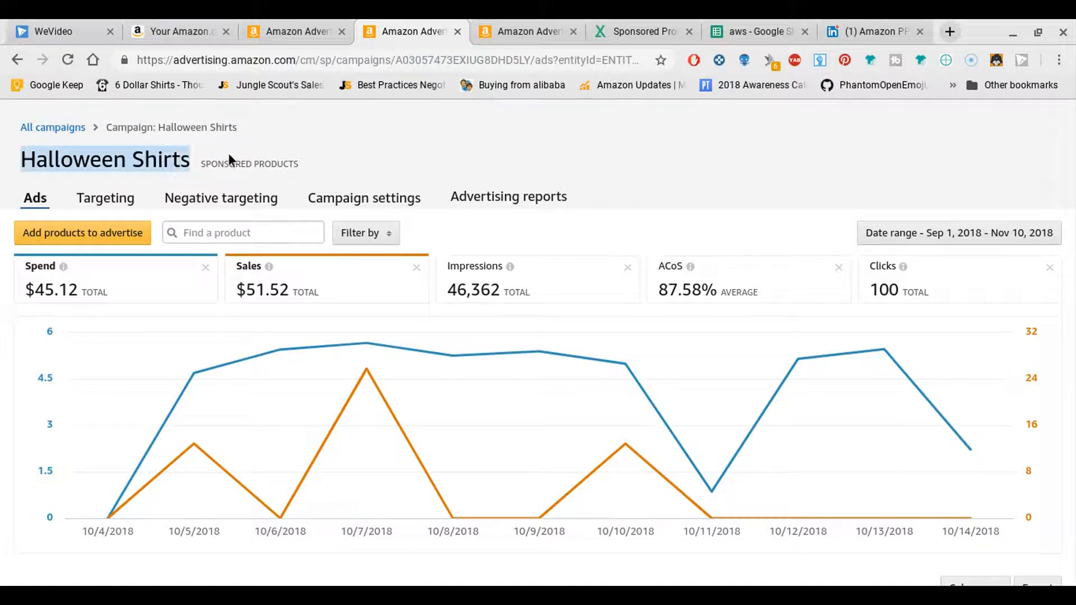
click(336, 164)
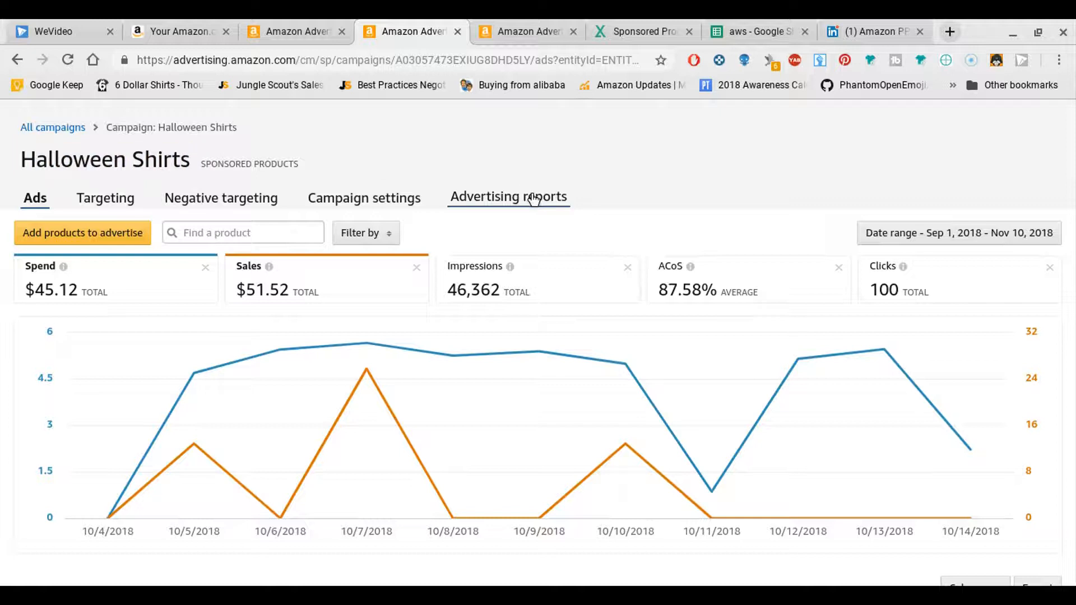
- Apply a customized report period from 09/11/2018 to 11/10/2018 to the Sponsored Products search term report in Advertising reports
click(499, 31)
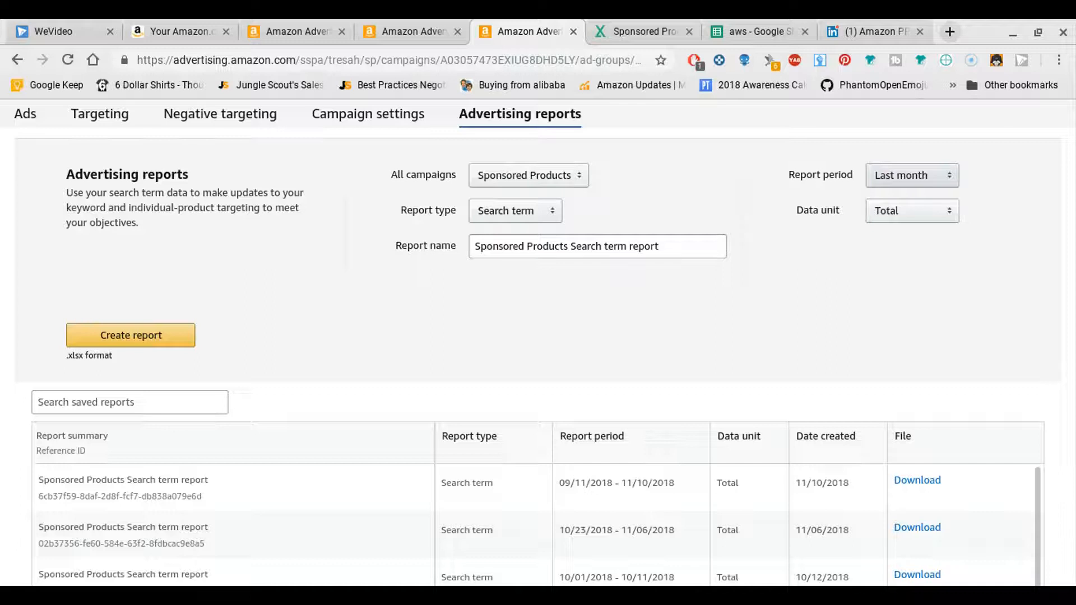
click(897, 177)
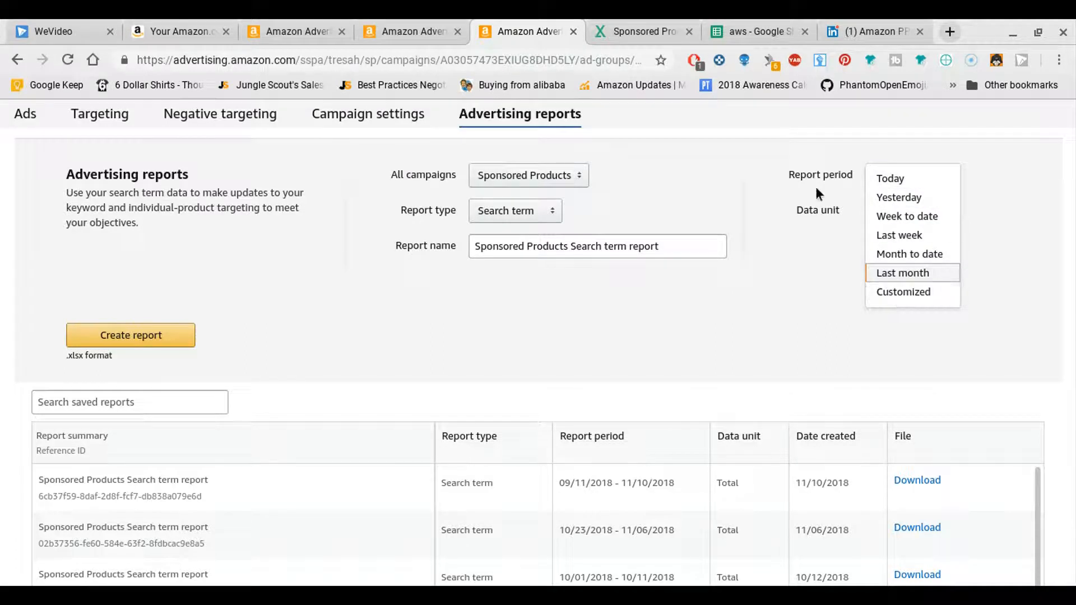
click(895, 292)
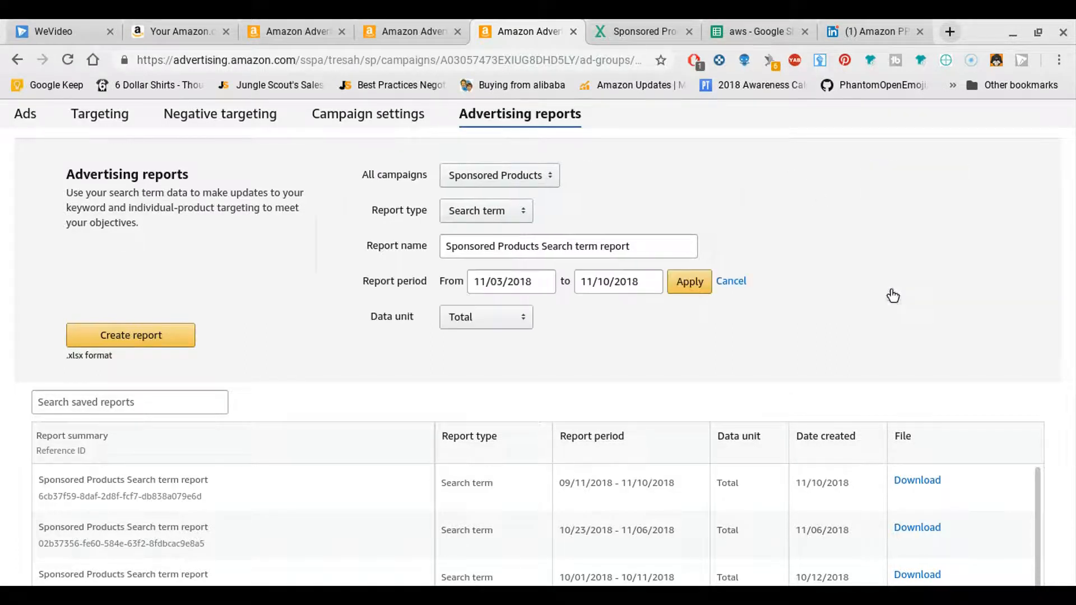
click(518, 281)
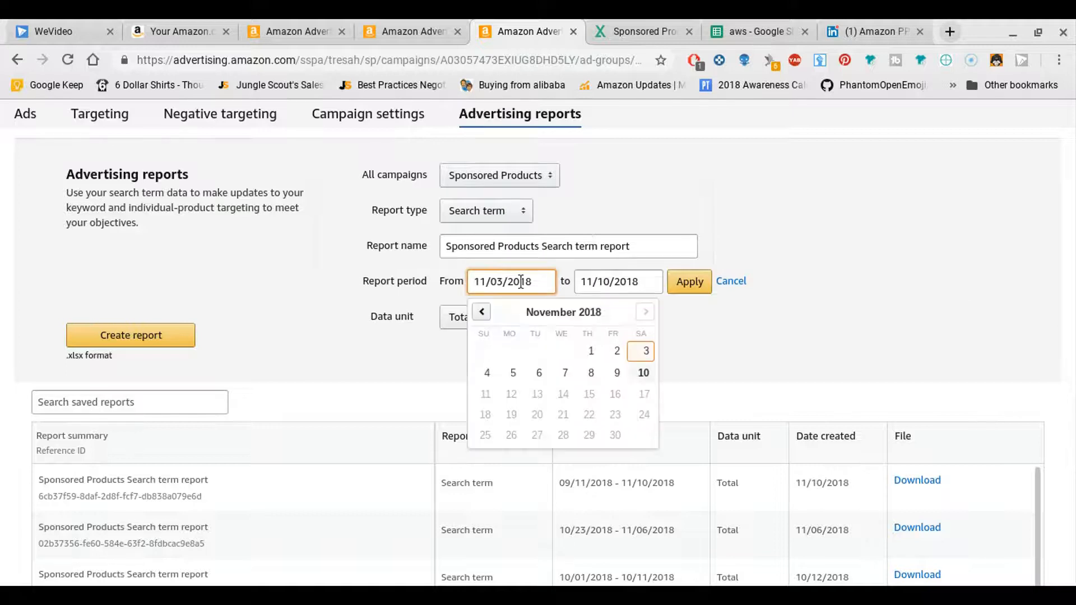
click(482, 311)
click(482, 311)
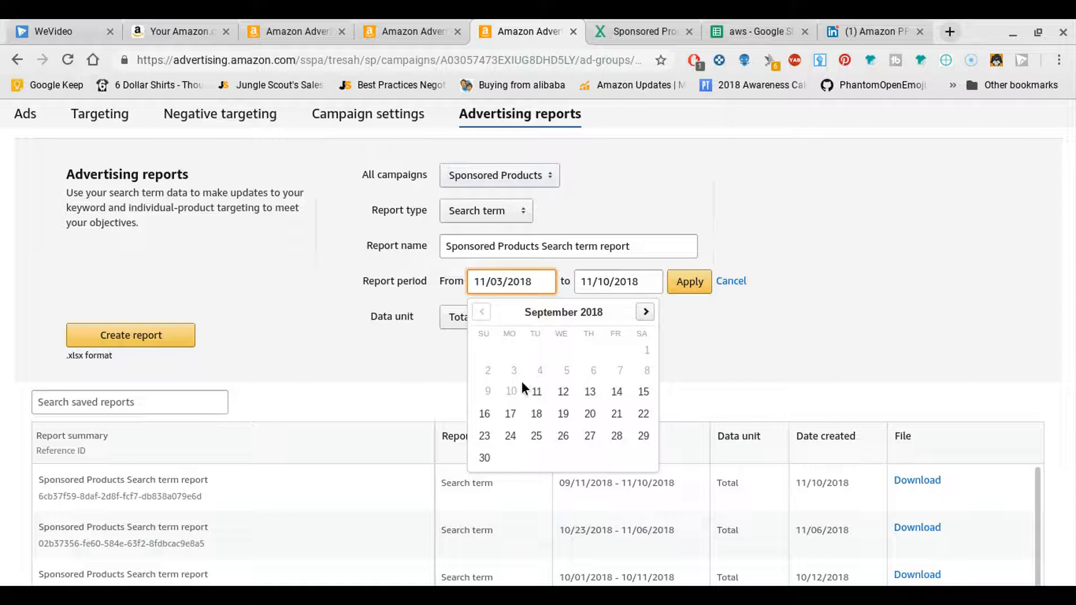
click(534, 392)
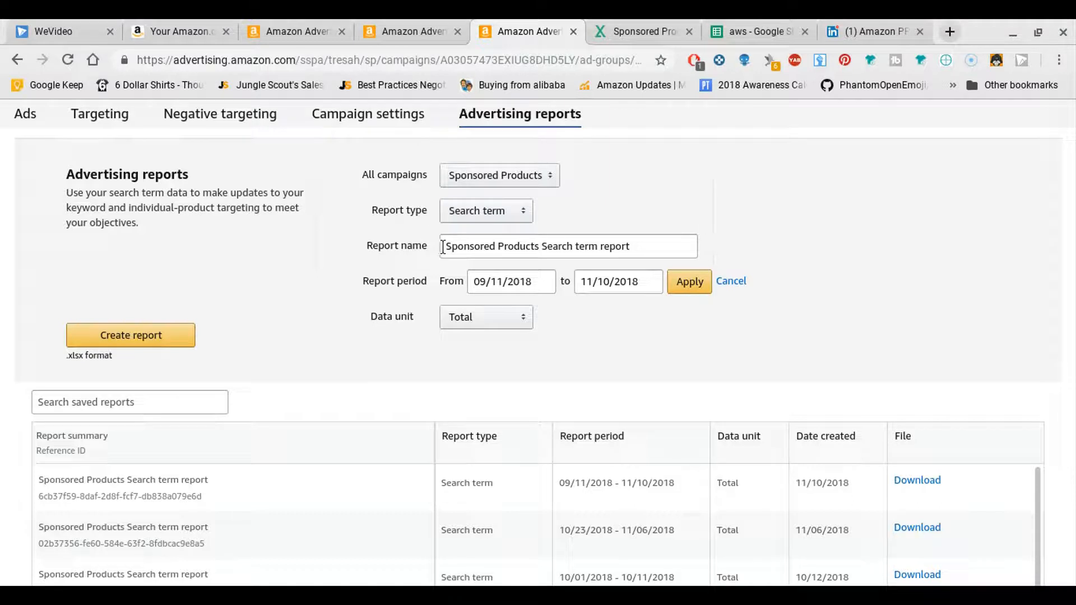
click(519, 245)
double_click(639, 251)
drag(639, 251, 462, 246)
click(463, 246)
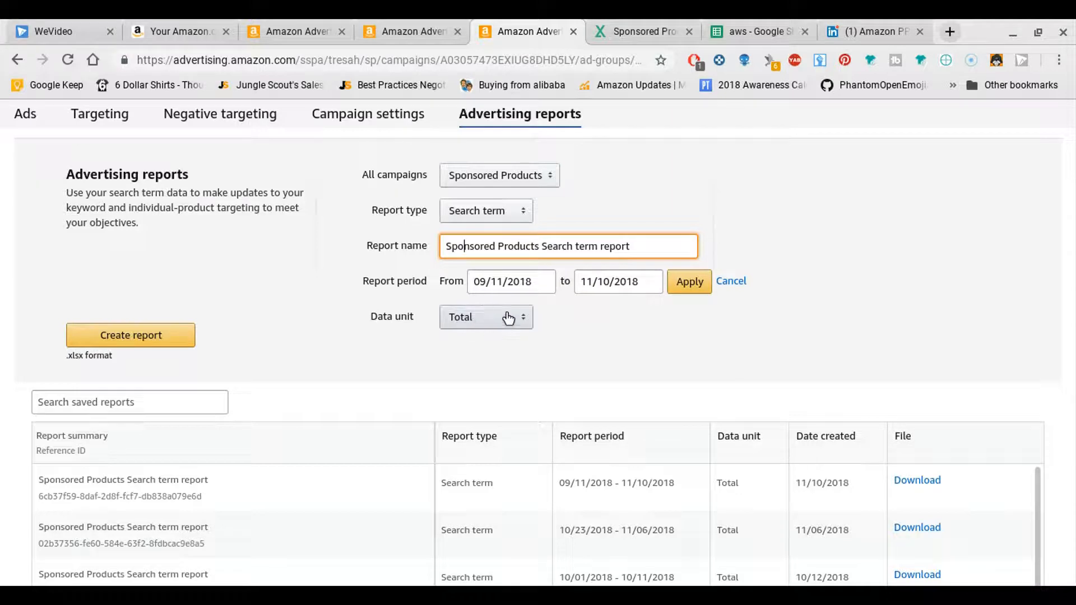
click(682, 285)
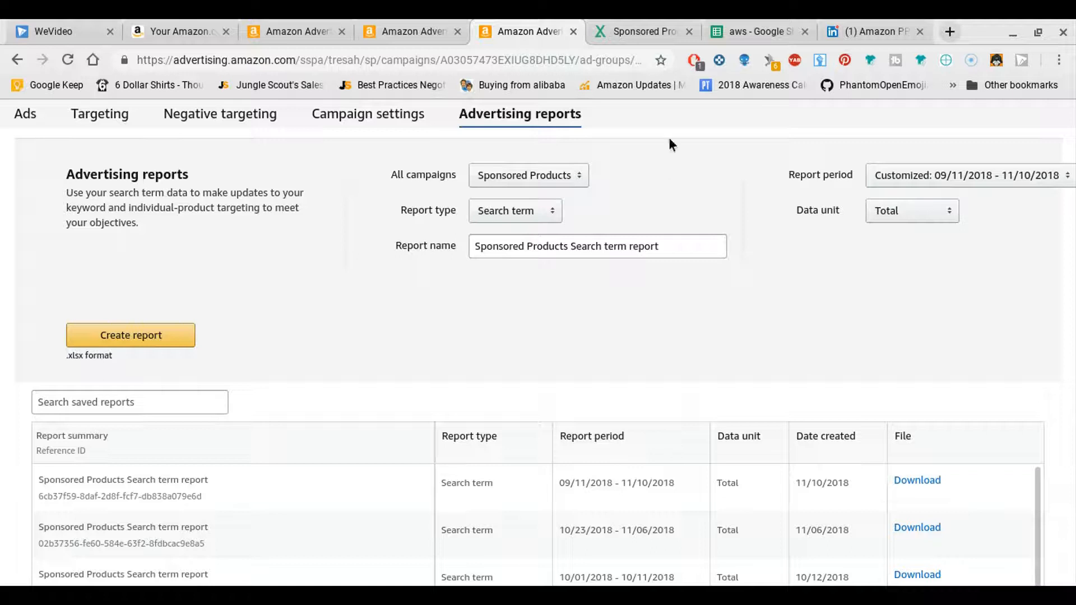
- Examine the downloaded Sponsored Products search term report spreadsheet, looking over its rows, campaign names and start dates
click(638, 31)
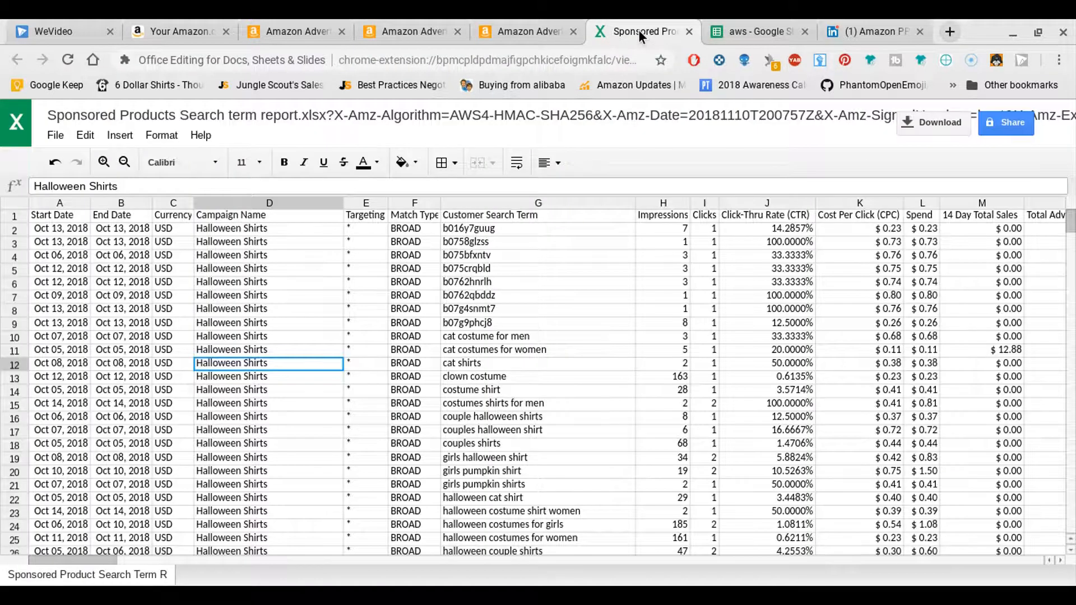
scroll(465, 324, down, 3)
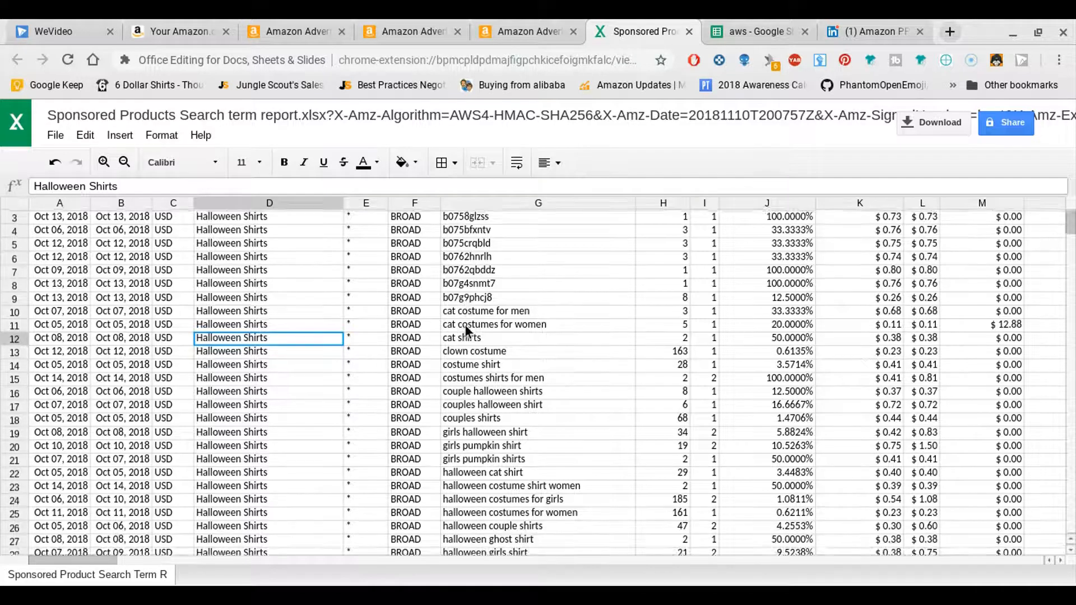
scroll(465, 324, up, 3)
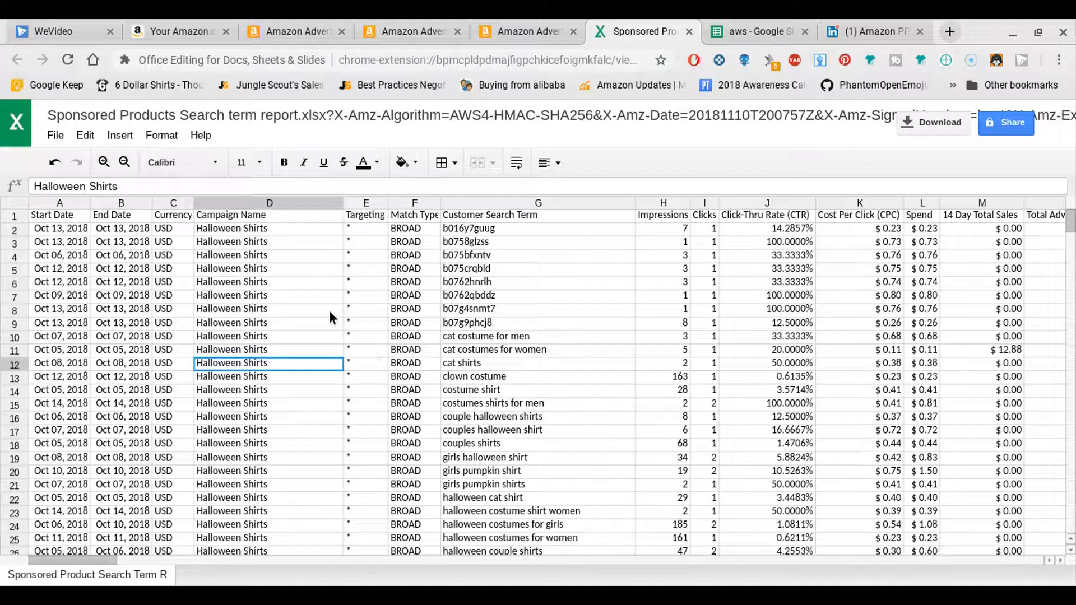
scroll(230, 311, down, 8)
scroll(240, 308, up, 8)
click(201, 234)
click(206, 237)
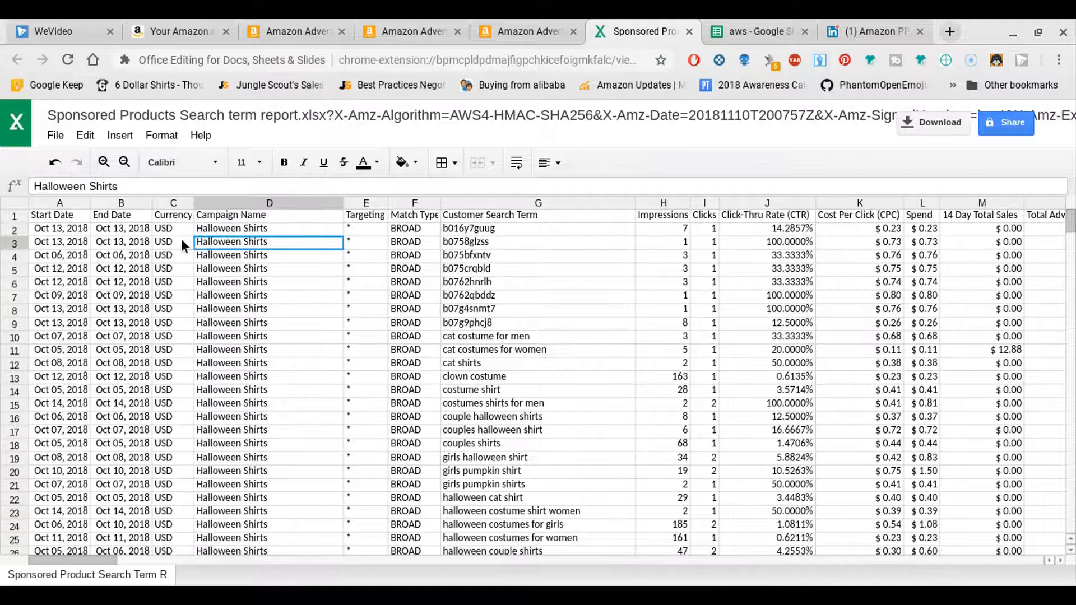
click(118, 240)
click(75, 232)
scroll(436, 354, down, 17)
scroll(436, 354, down, 17)
scroll(436, 354, up, 20)
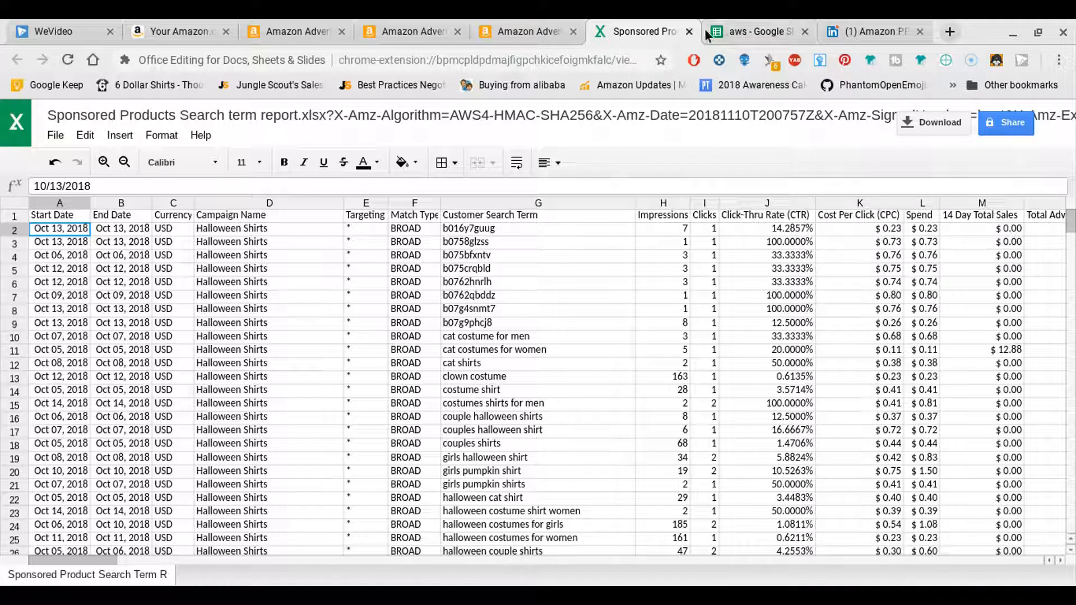
- Switch to the aws spreadsheet in Google Sheets and examine the entries in the Customer Search Term column
click(735, 29)
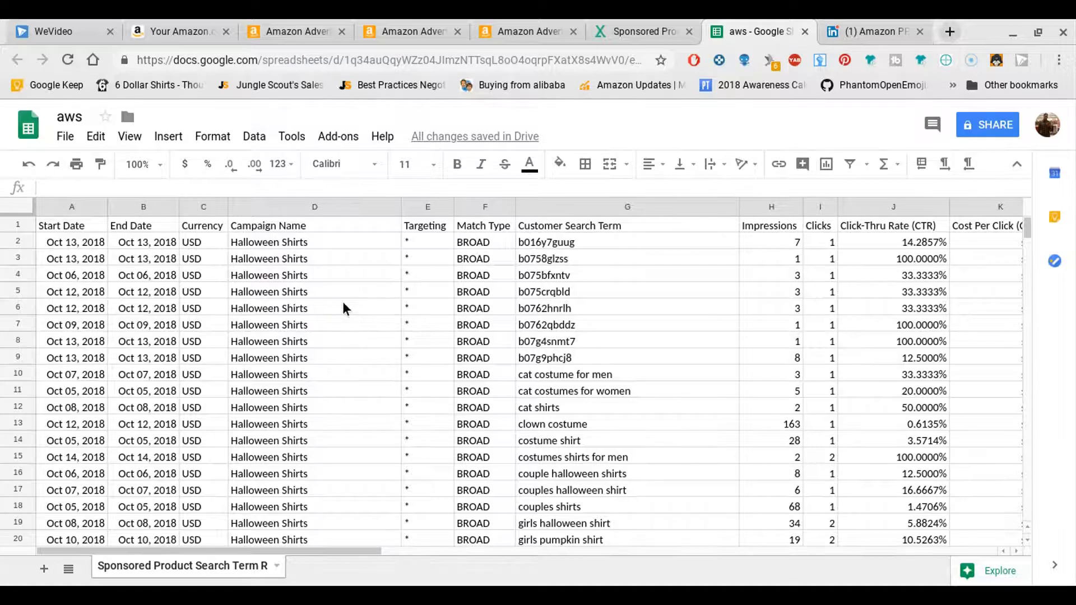
scroll(326, 300, down, 1)
scroll(335, 296, up, 1)
scroll(213, 276, down, 3)
scroll(221, 275, up, 3)
click(533, 226)
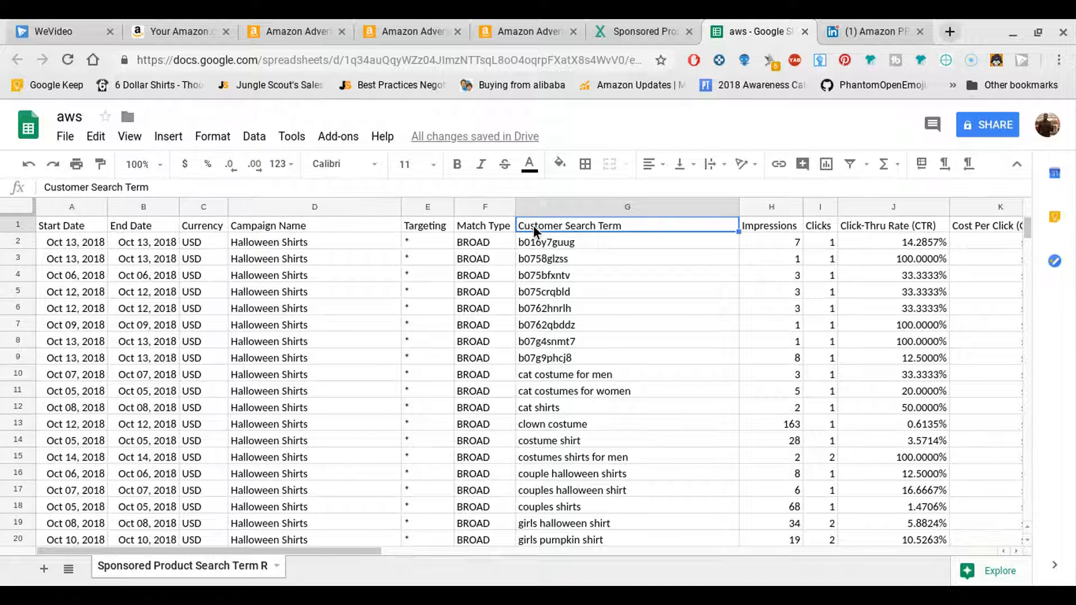
scroll(541, 242, down, 3)
scroll(616, 243, up, 3)
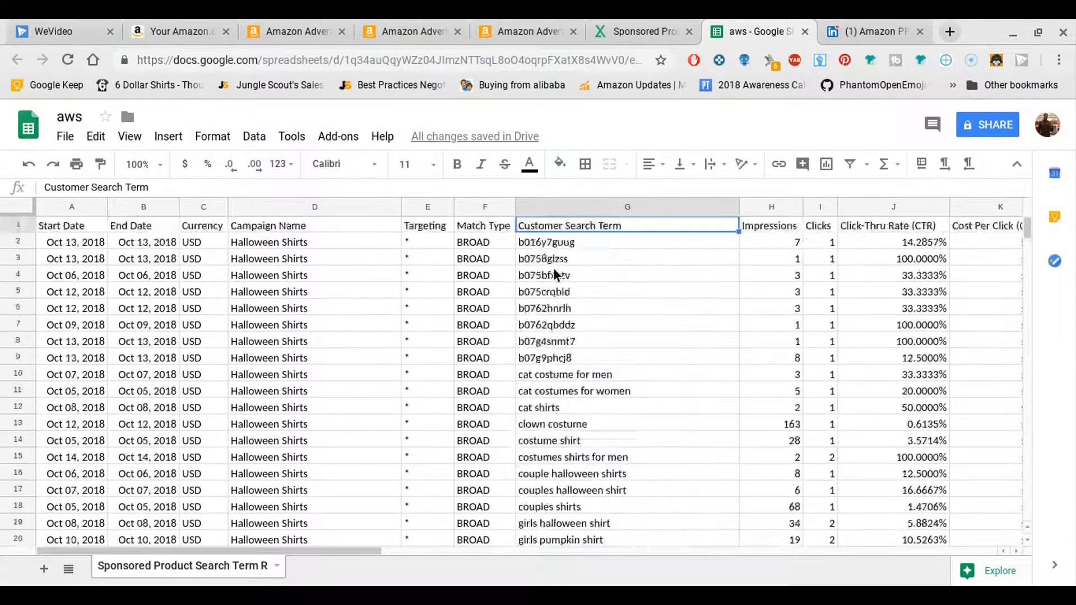
click(616, 310)
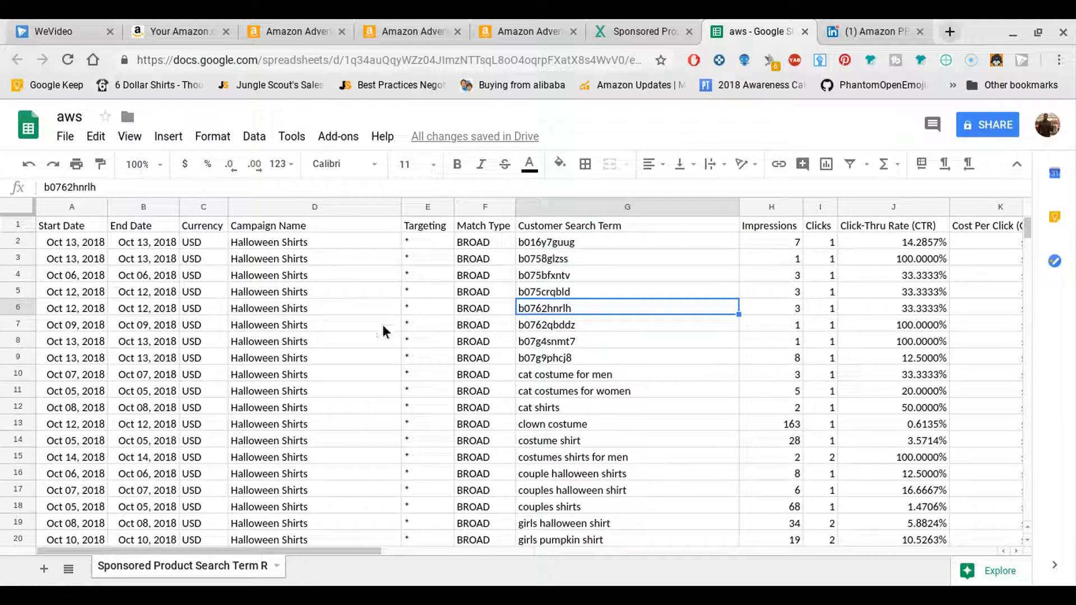
- Look further down the Customer Search Term column and return to its first entries in rows 2 and 3
click(567, 351)
scroll(552, 353, down, 7)
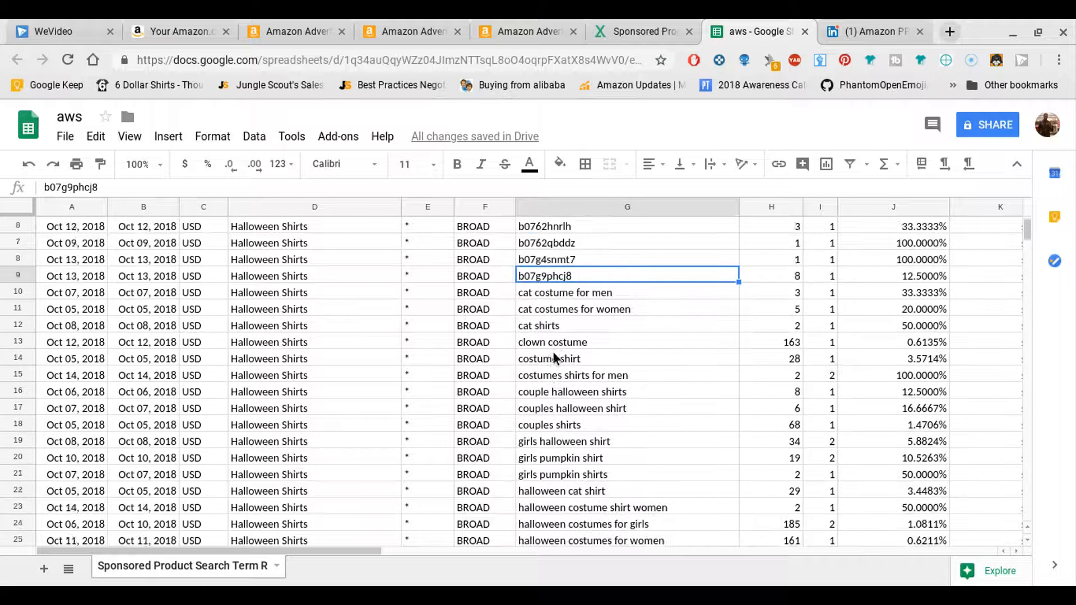
scroll(552, 351, up, 7)
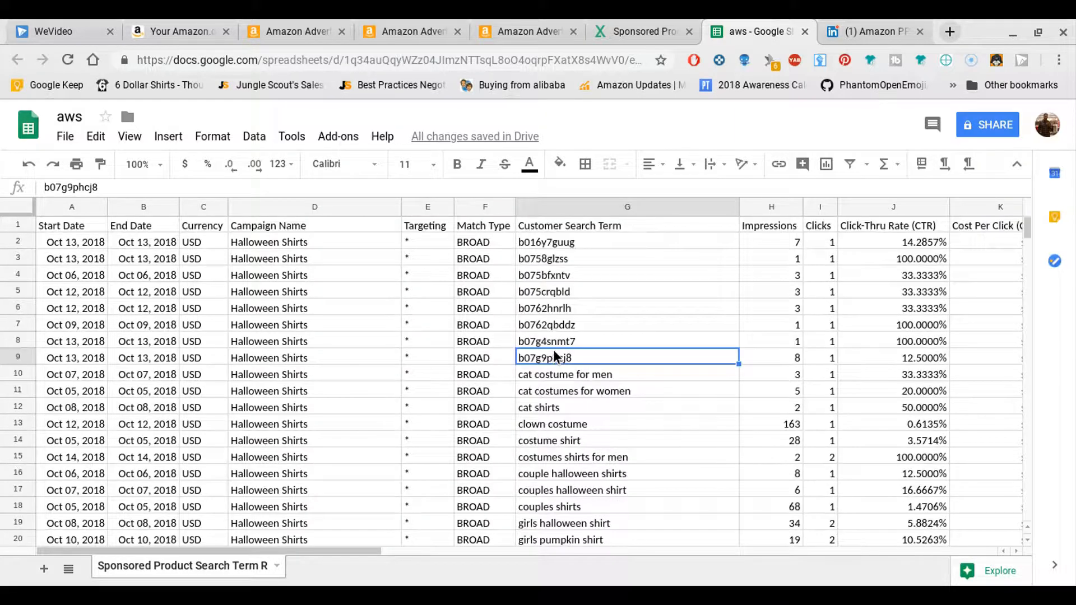
click(619, 237)
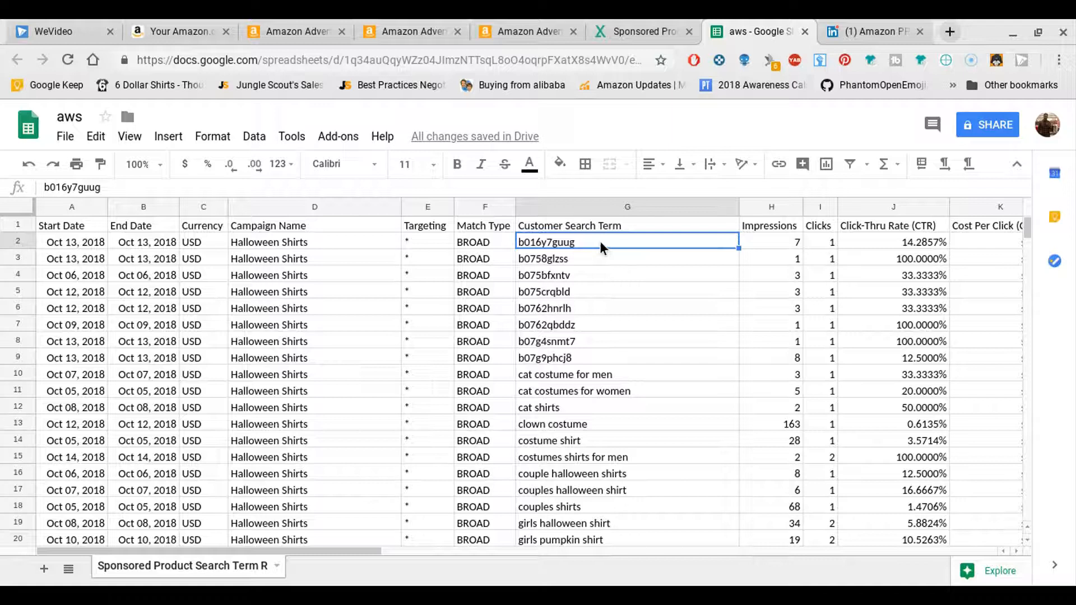
click(576, 258)
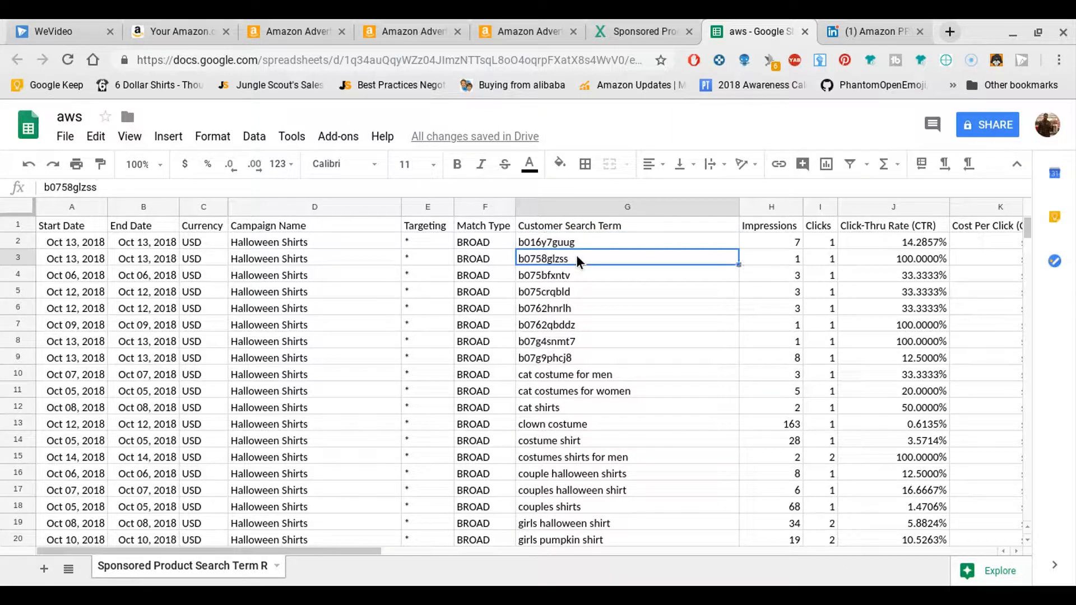
click(18, 226)
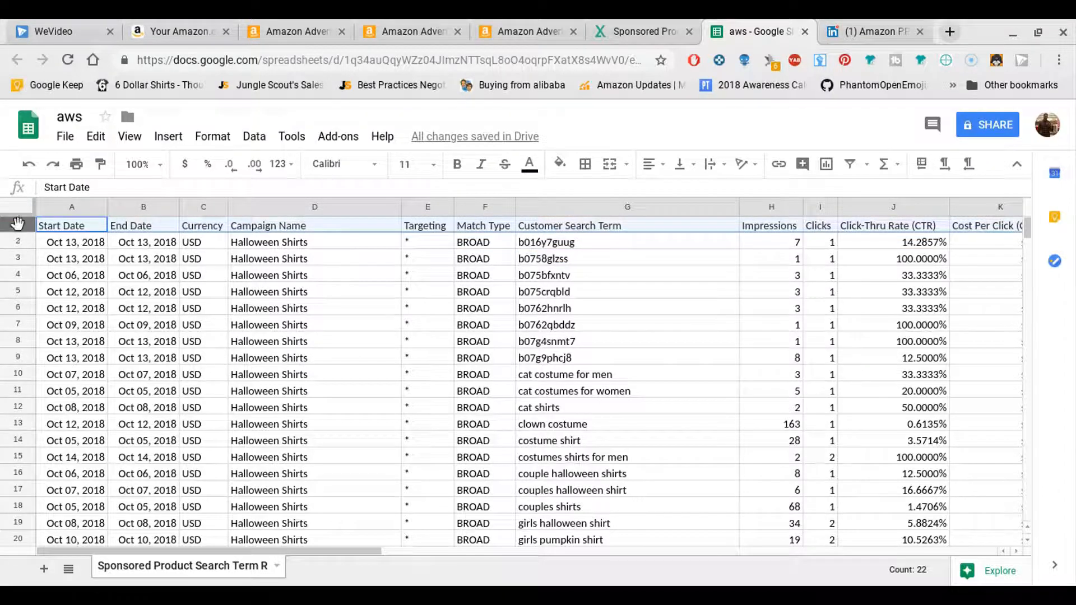
right_click(16, 225)
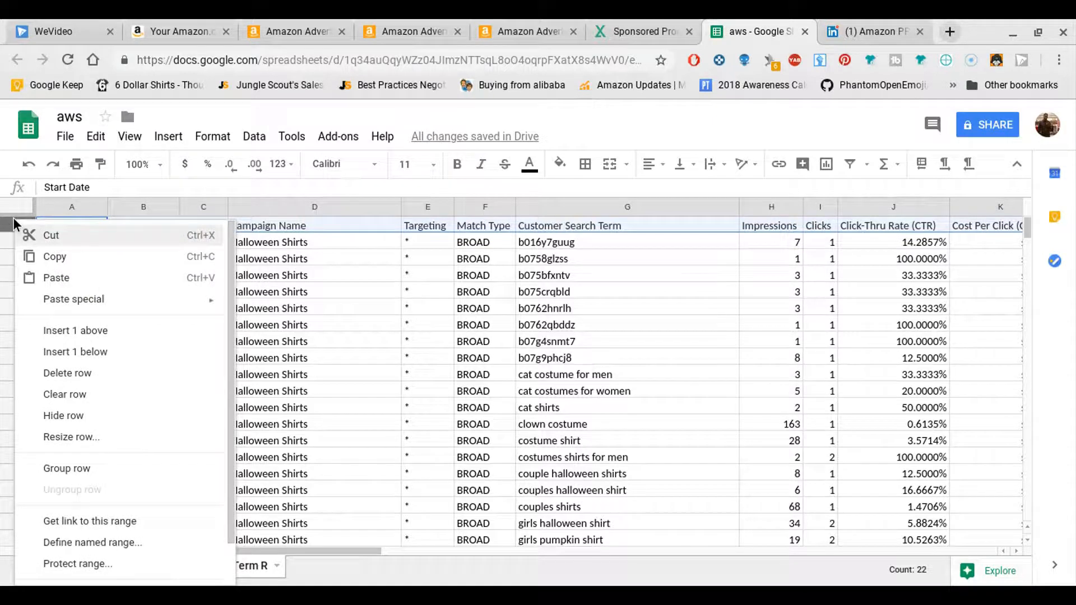
click(258, 336)
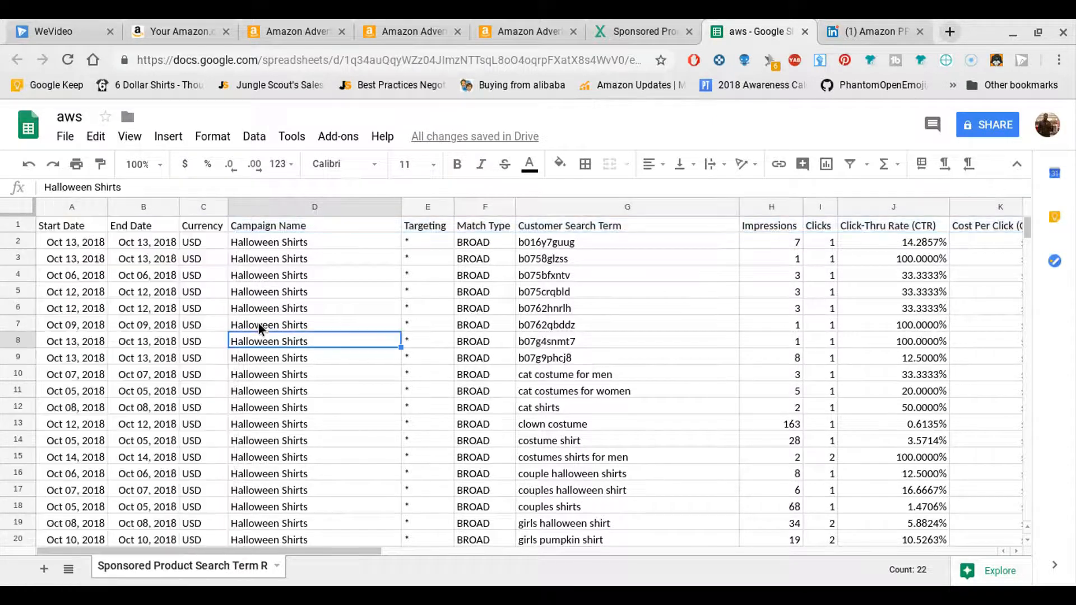
- Freeze the sheet up to header row 1 and check it against the rows further down
click(25, 222)
click(173, 138)
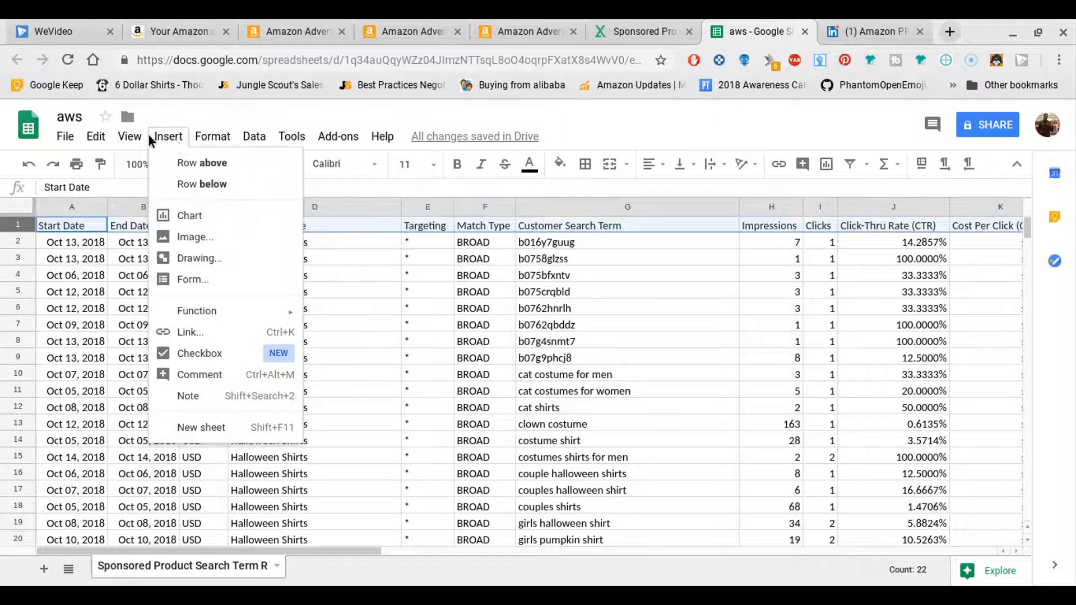
mouse_move(137, 134)
mouse_move(175, 171)
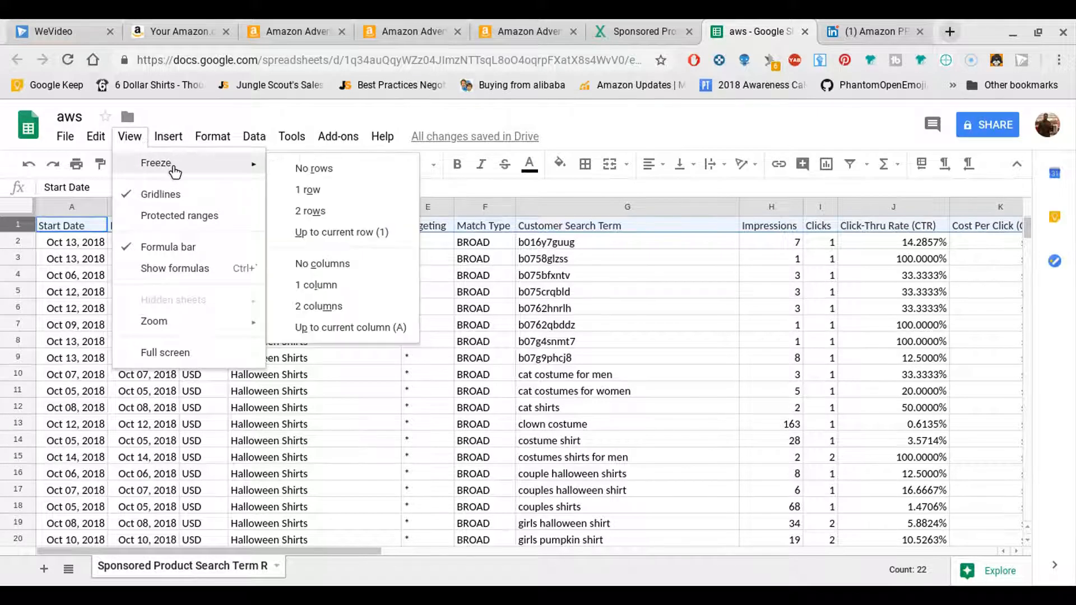
click(330, 231)
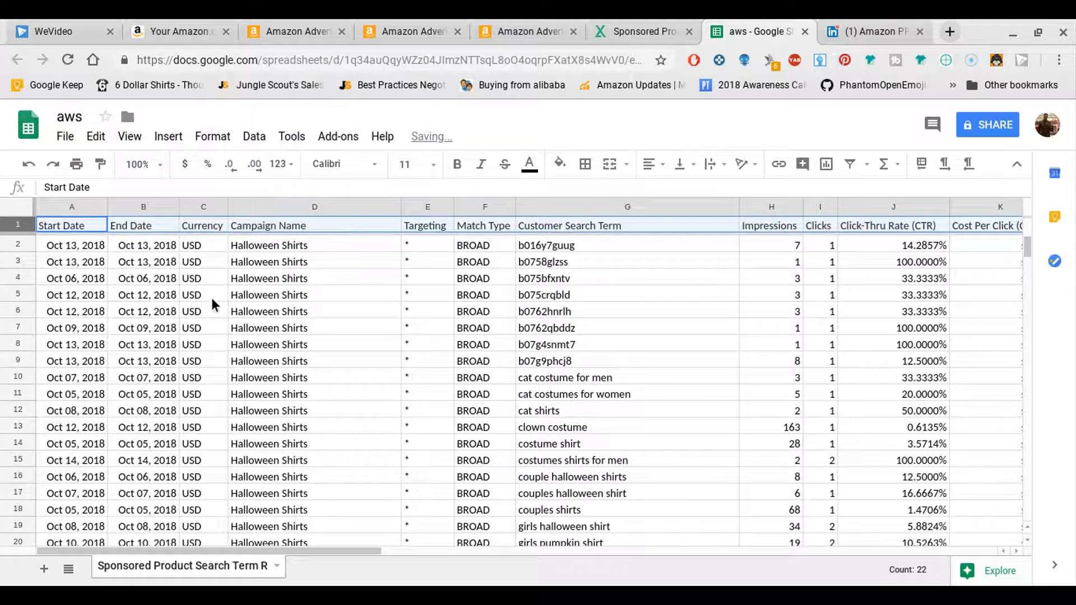
scroll(356, 317, down, 8)
scroll(356, 318, up, 1)
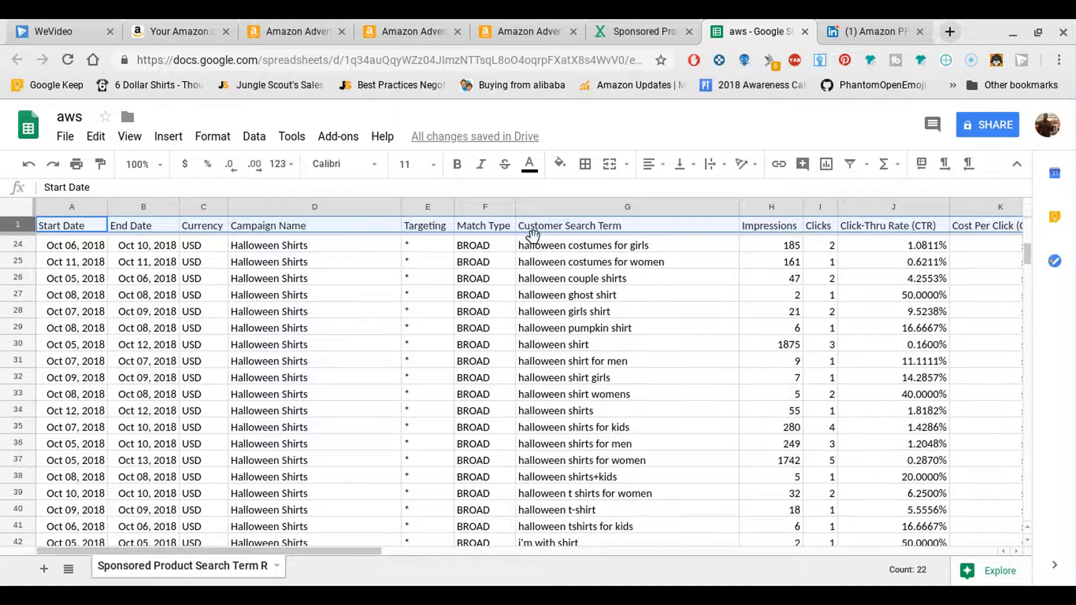
click(540, 224)
click(570, 292)
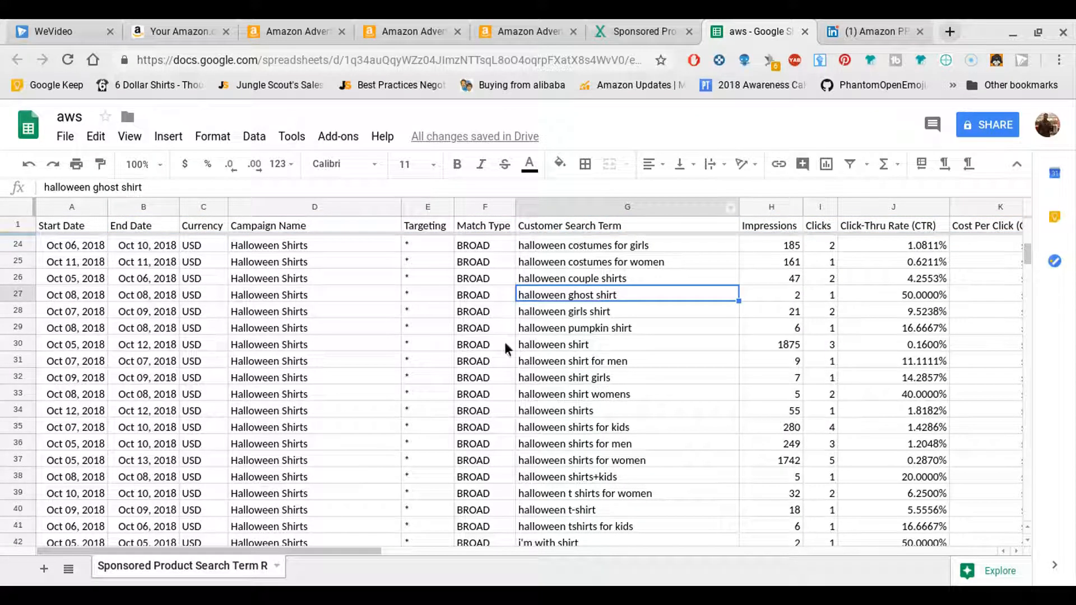
scroll(505, 345, up, 7)
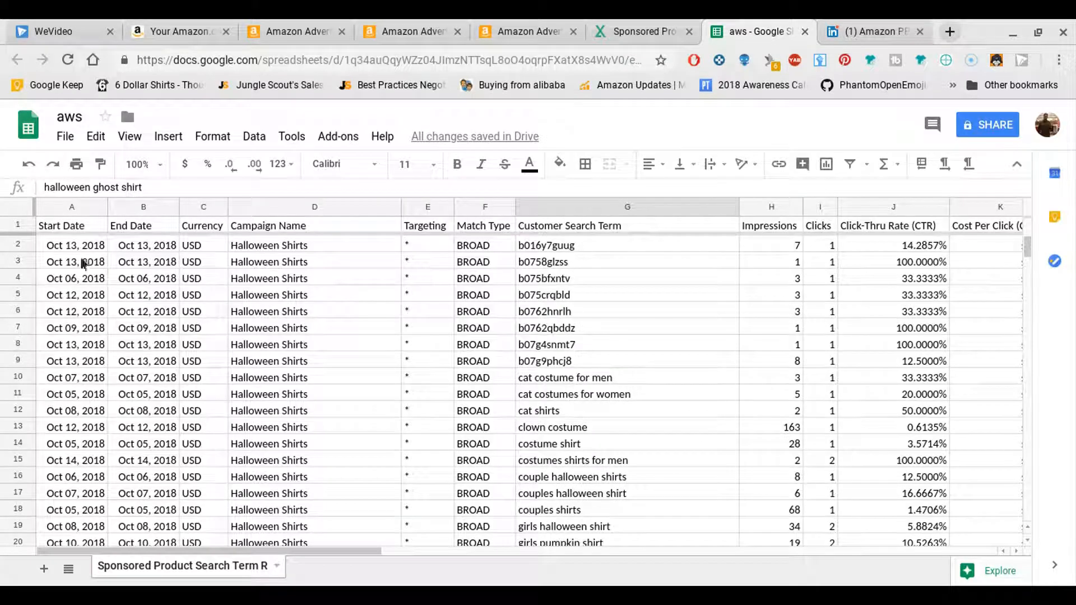
- Make the header row bold and center its text horizontally
click(18, 225)
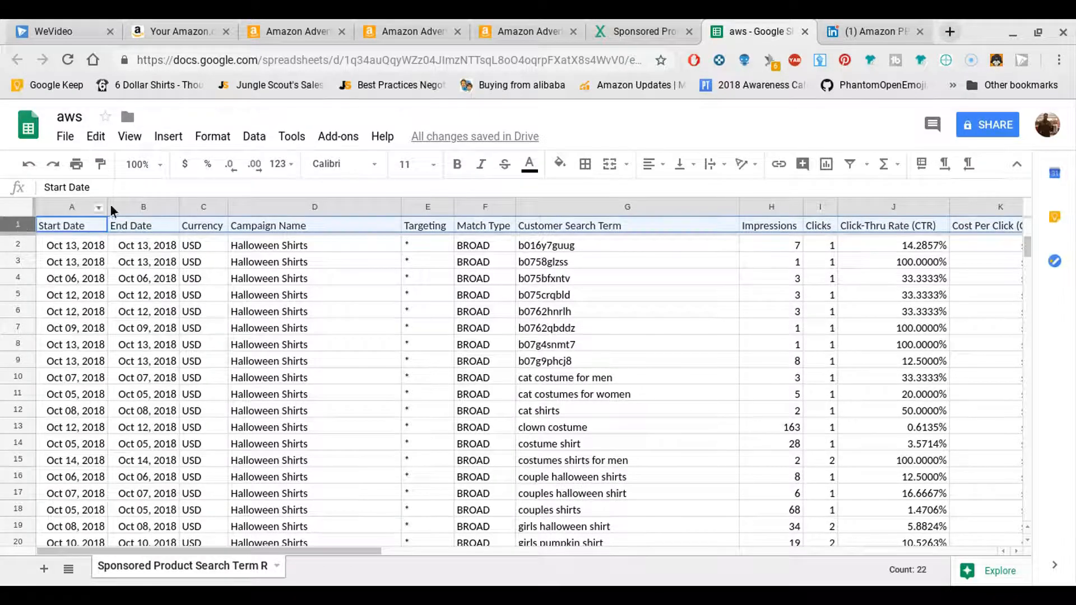
click(457, 165)
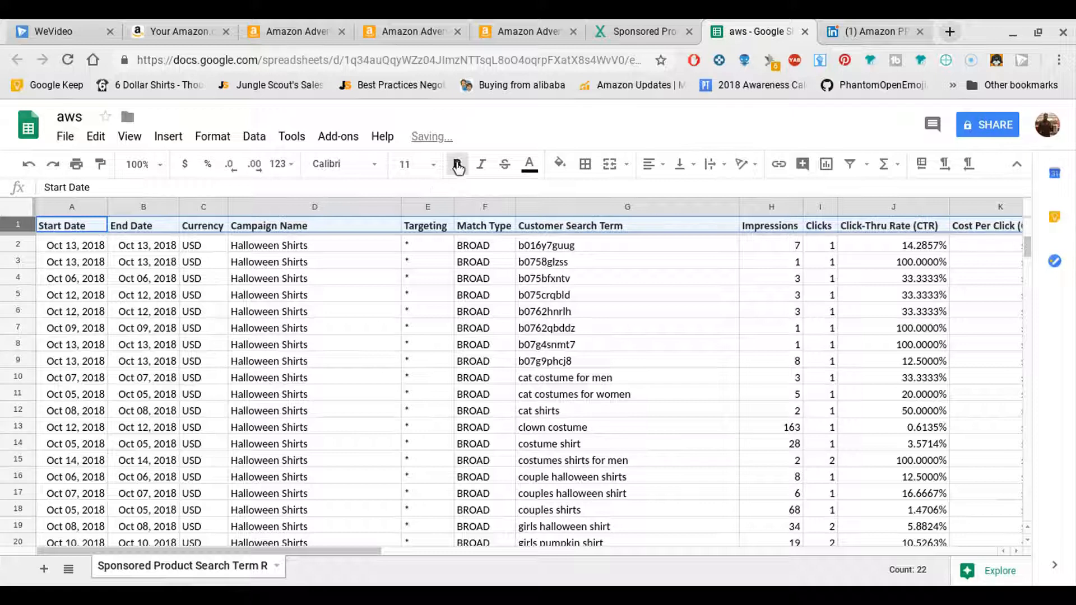
click(650, 163)
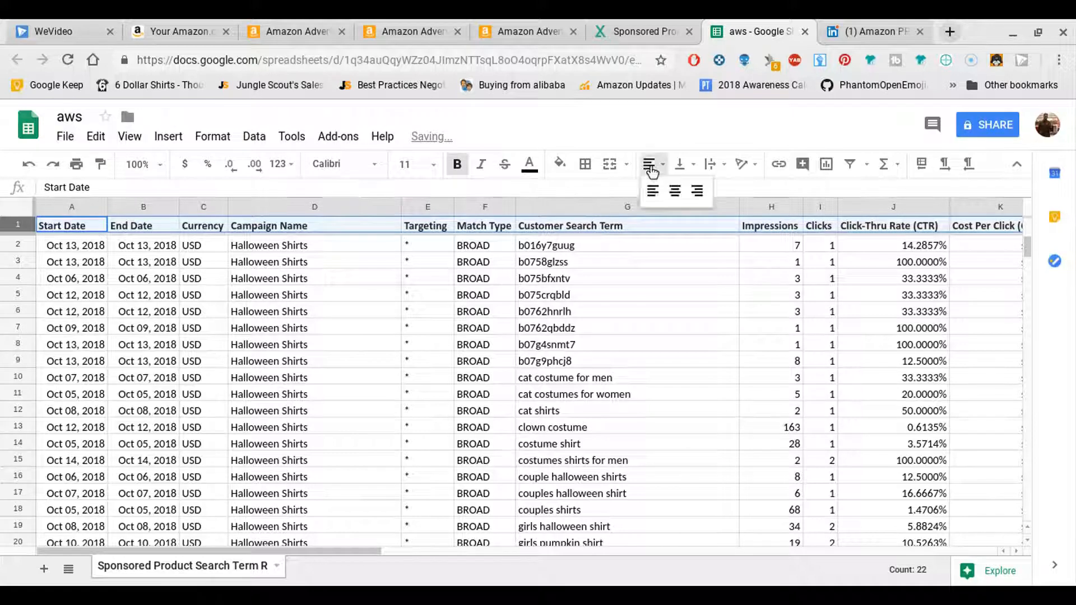
click(678, 191)
click(631, 329)
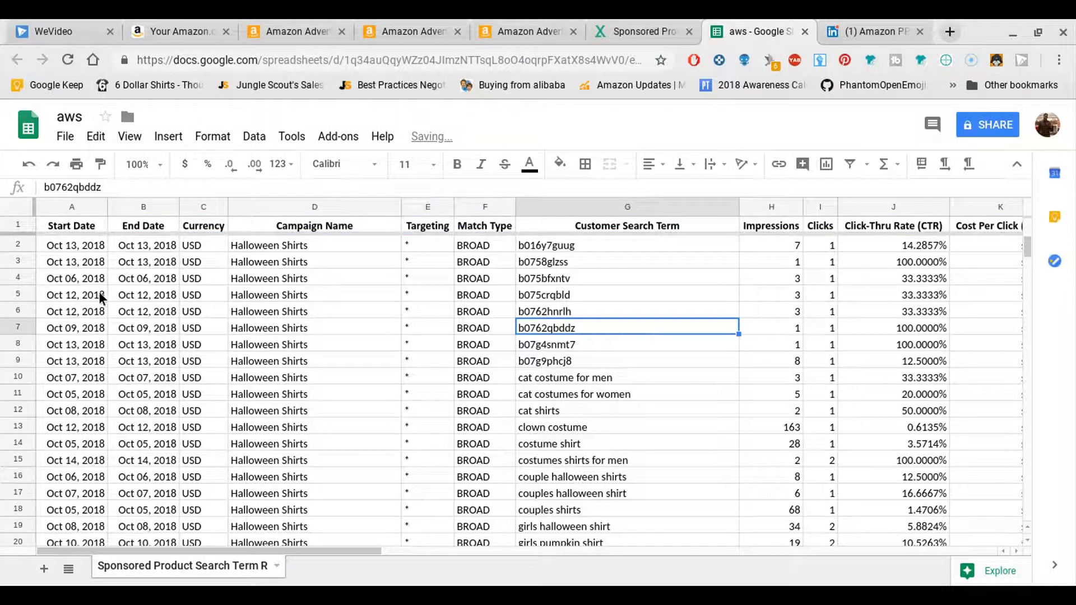
- Create a filter on the header row of the search term report
click(18, 225)
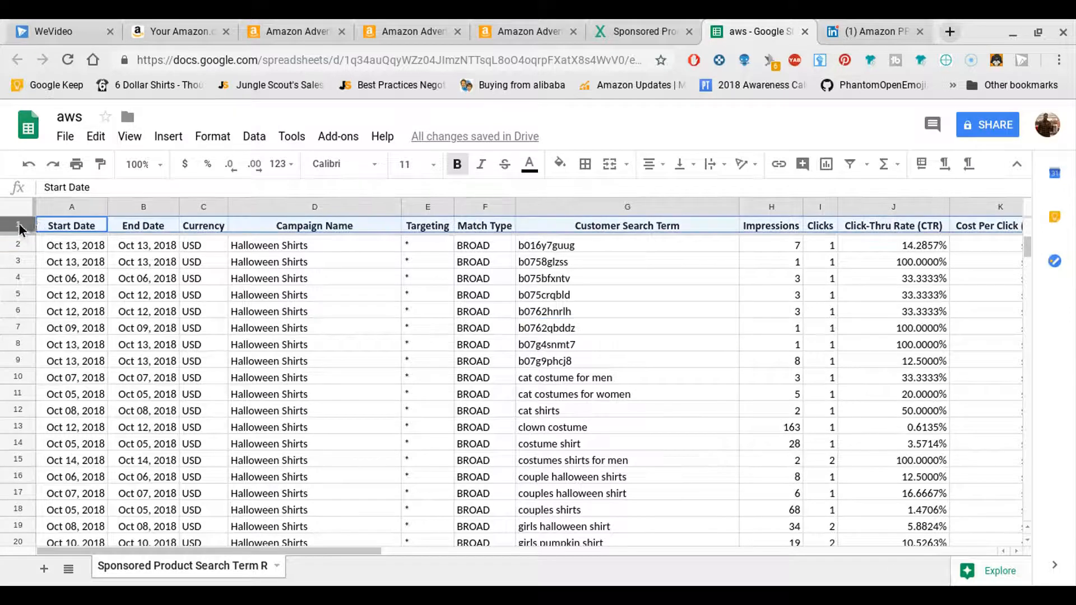
click(129, 137)
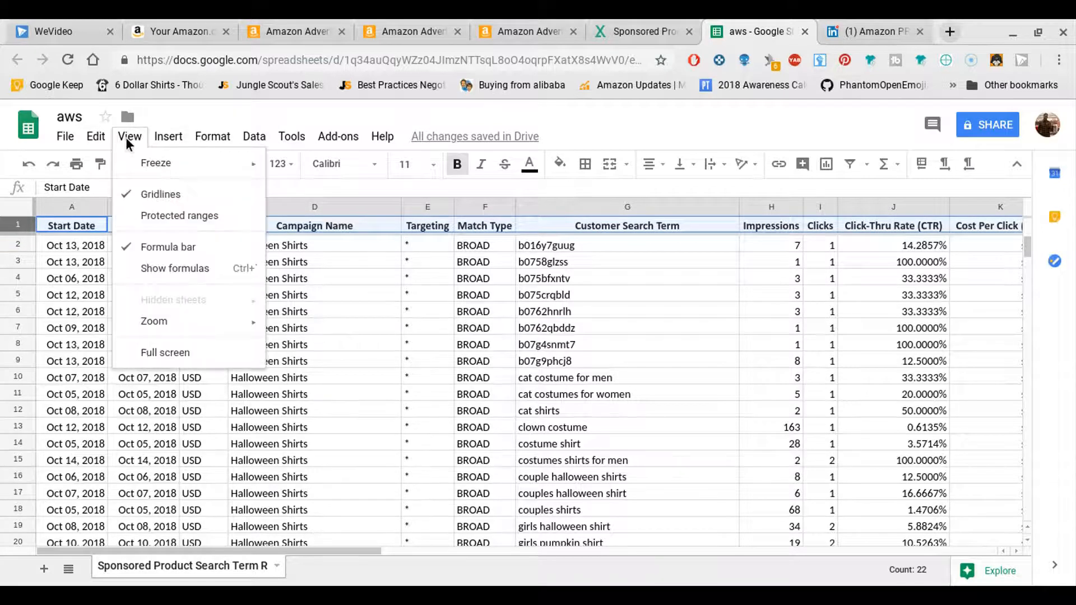
mouse_move(218, 137)
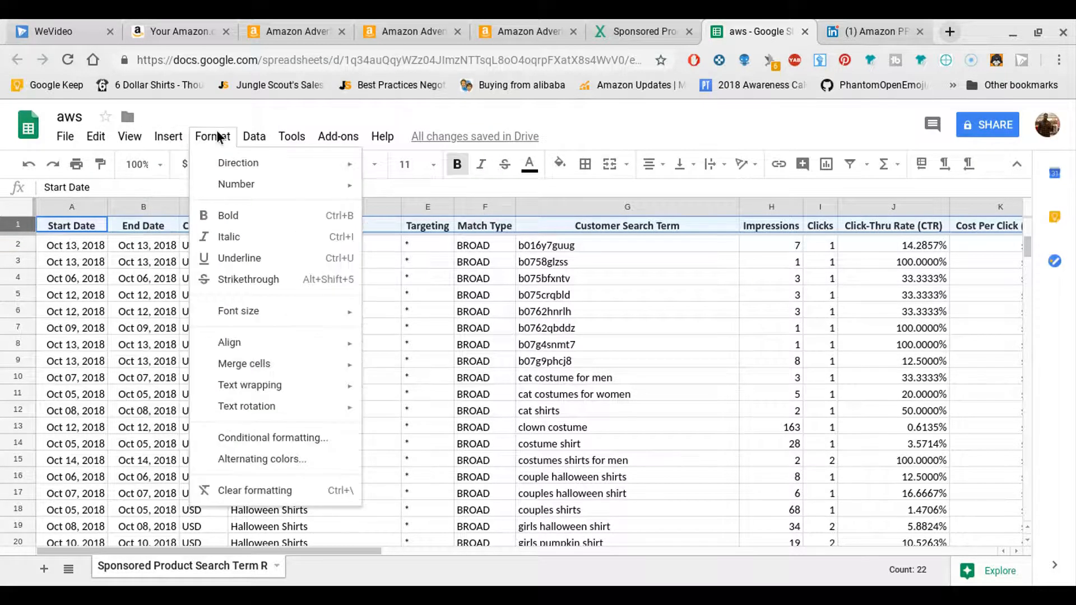
mouse_move(254, 135)
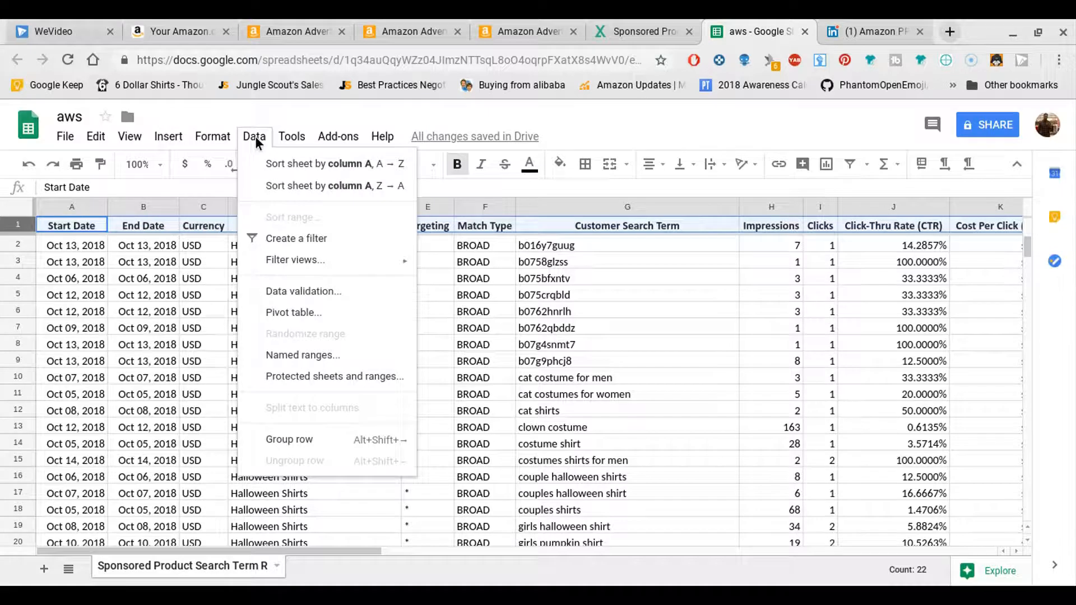
click(305, 238)
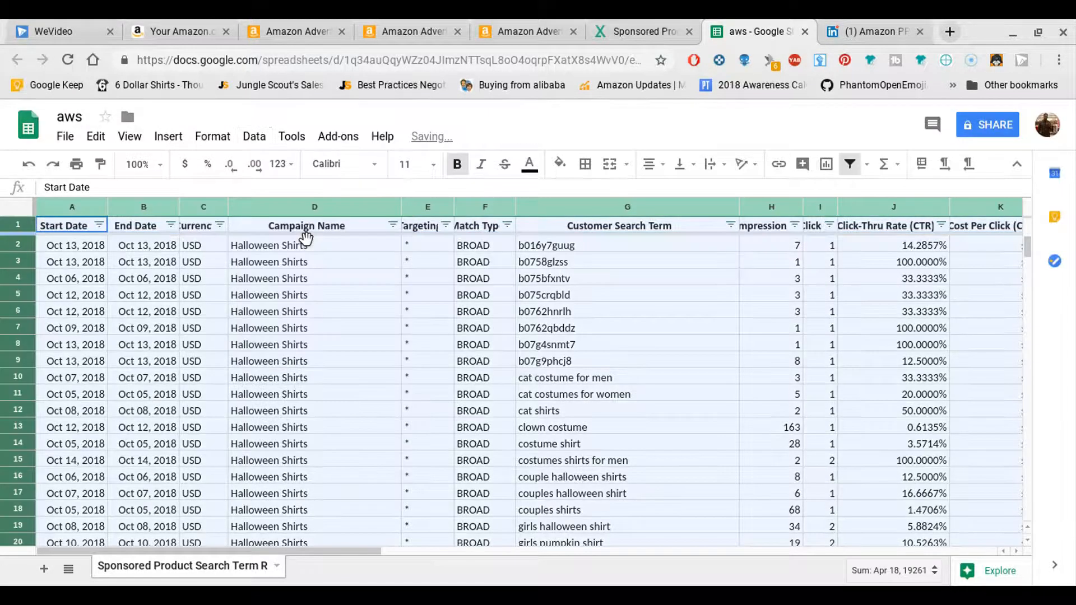
click(543, 344)
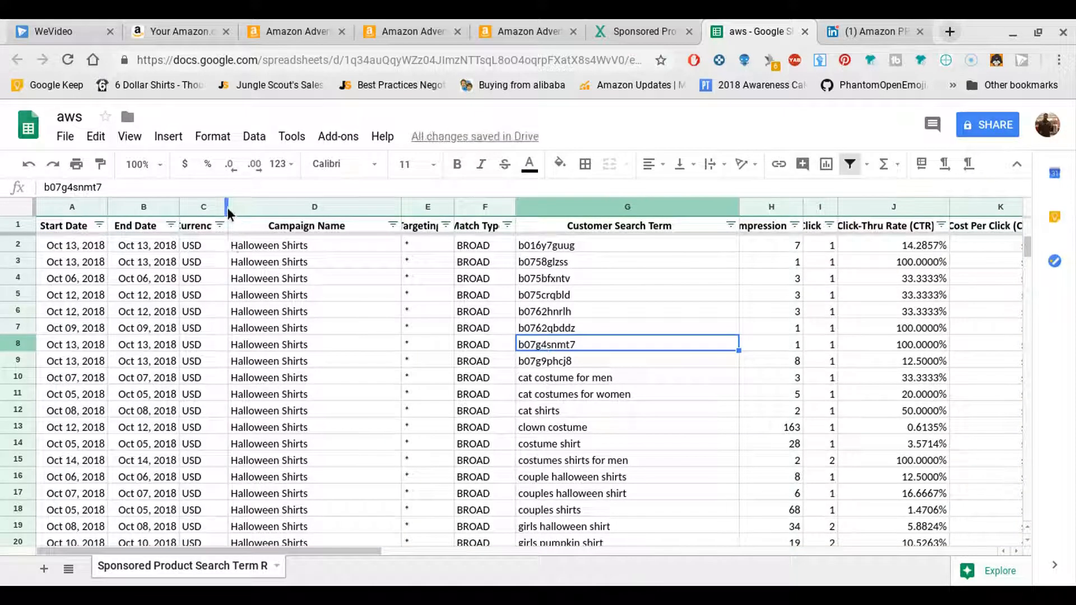
- Widen the End Date, Currency and Match Type columns so their headers fit beside the filter controls
drag(227, 208, 189, 208)
click(171, 295)
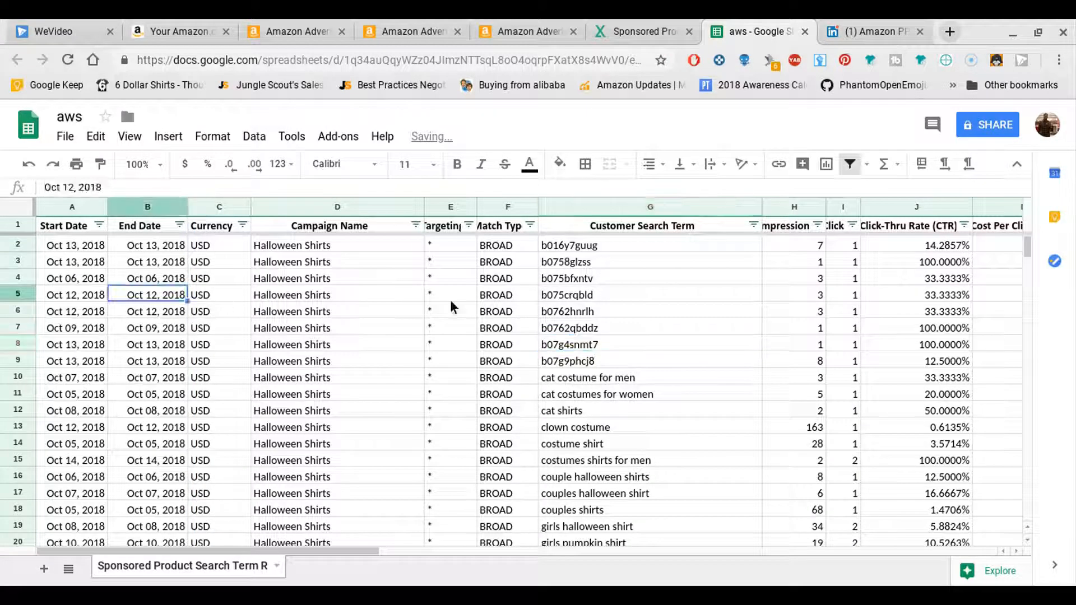
drag(536, 207, 552, 207)
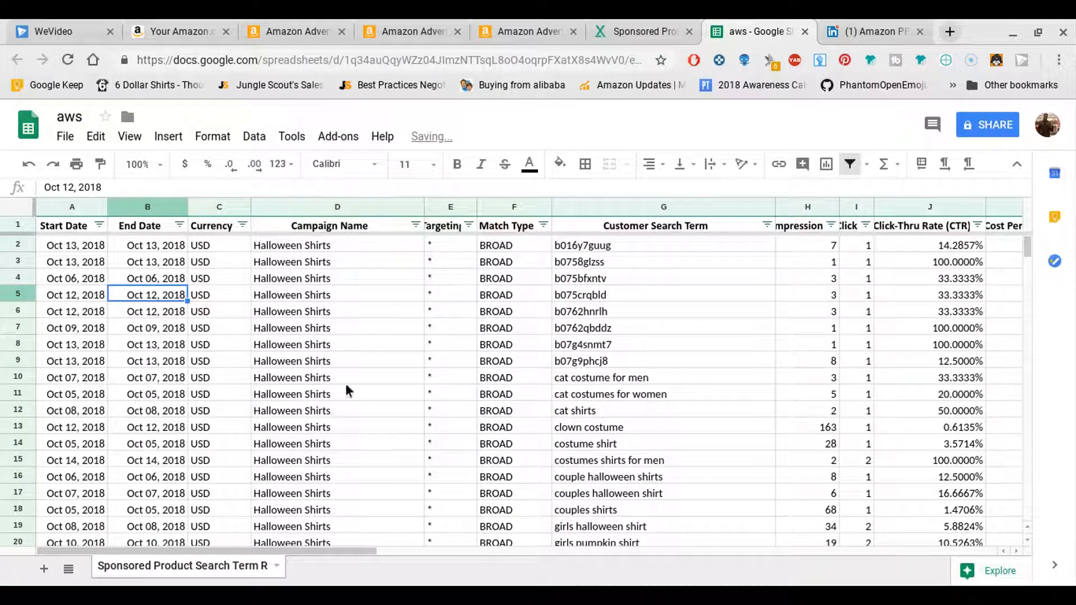
- Hide columns A to C, covering Start Date, End Date and Currency
click(72, 207)
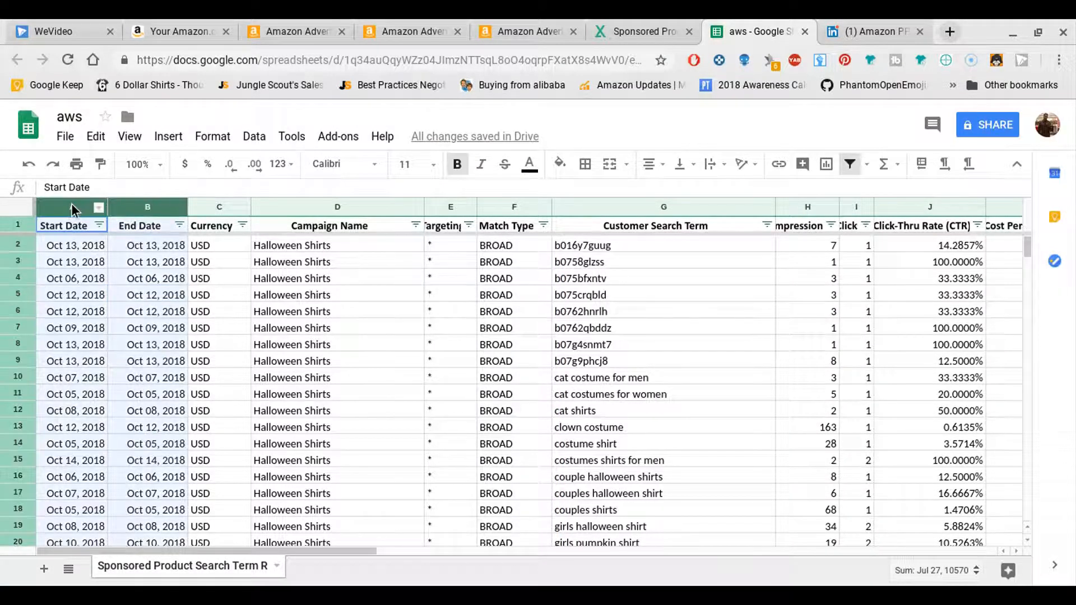
key(shift+Right)
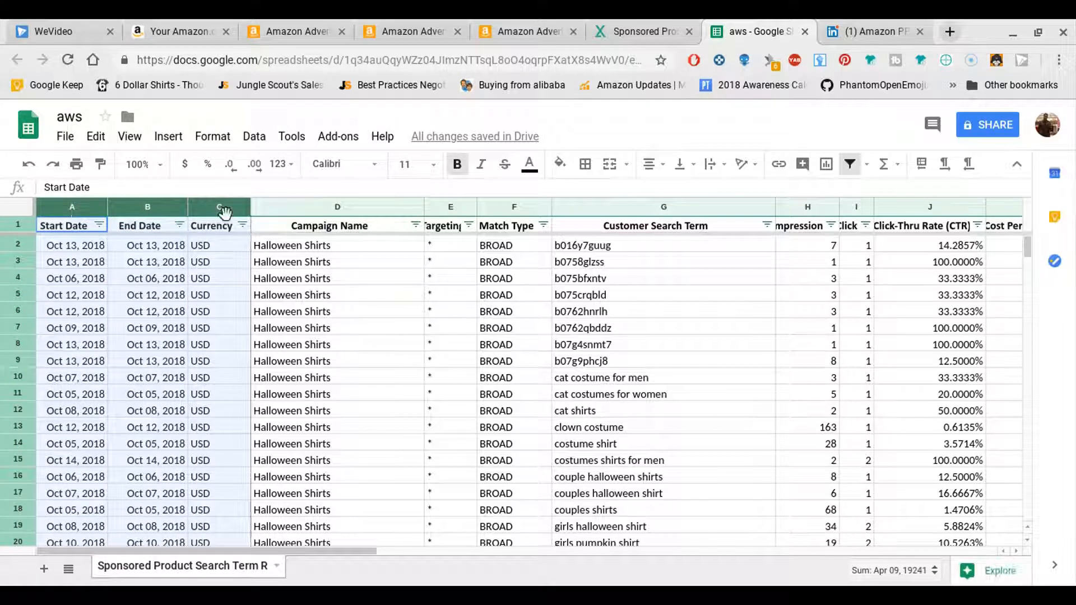
right_click(219, 207)
scroll(305, 388, down, 2)
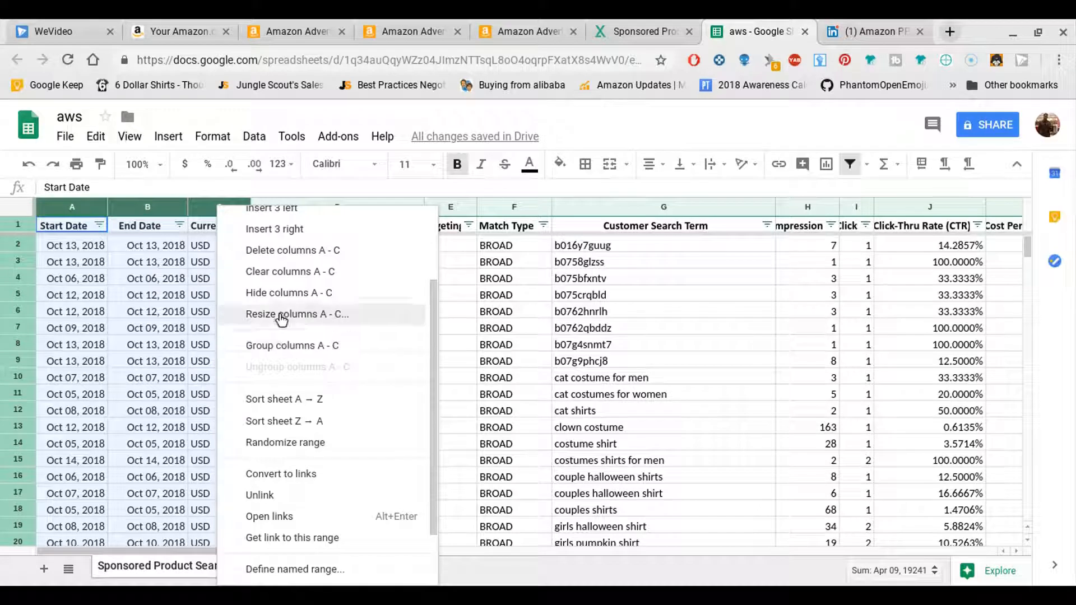
click(289, 293)
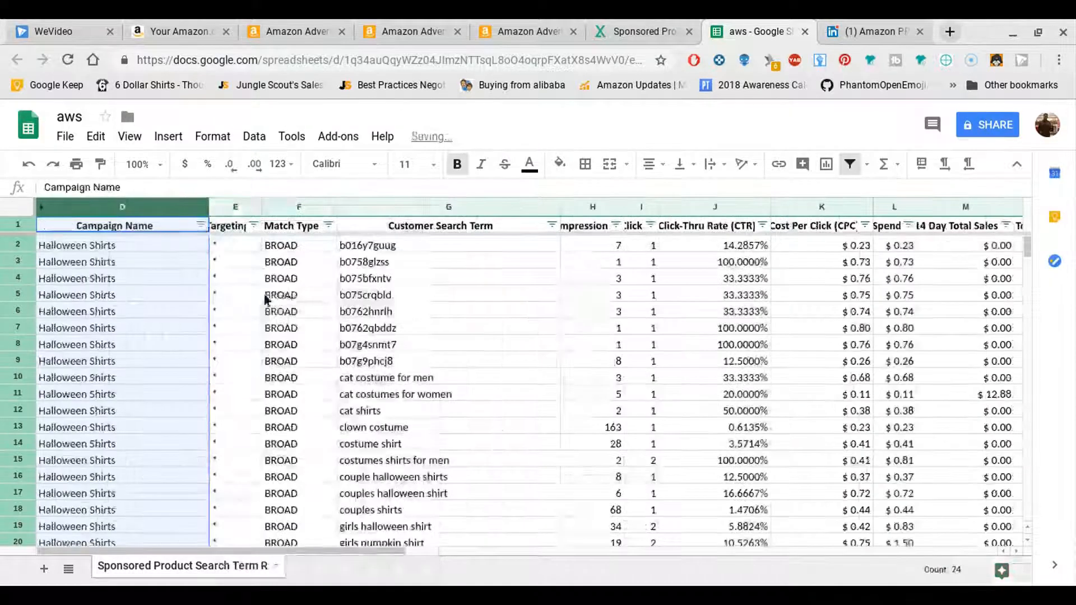
click(167, 297)
- Examine the remaining report columns across to the 14-day metrics, and look down the Campaign Name rows
drag(345, 550, 408, 534)
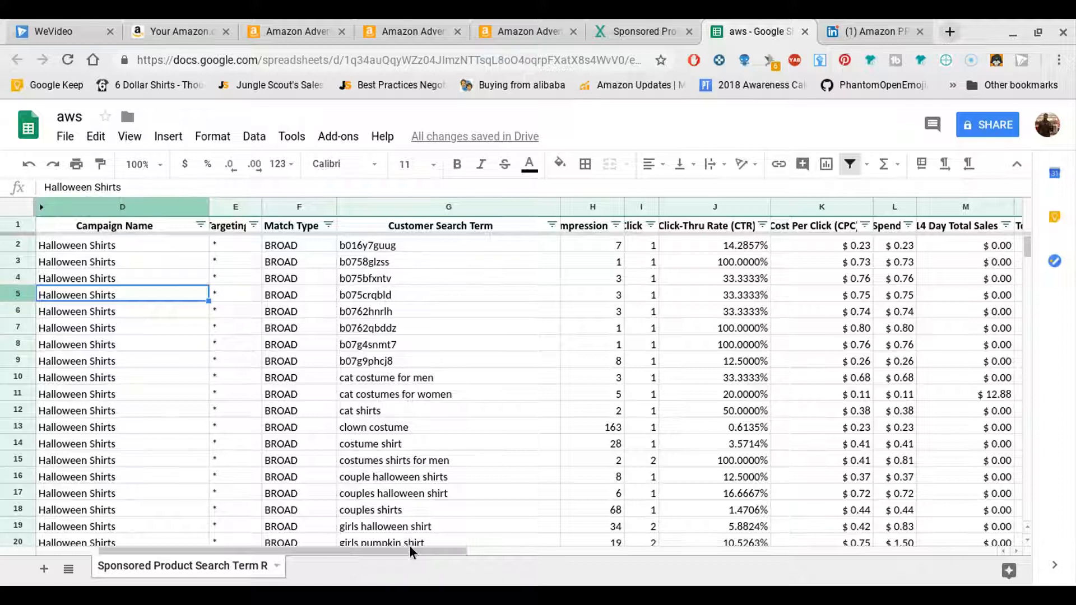
scroll(409, 545, right, 10)
scroll(409, 545, left, 3)
scroll(409, 546, right, 4)
scroll(527, 381, left, 11)
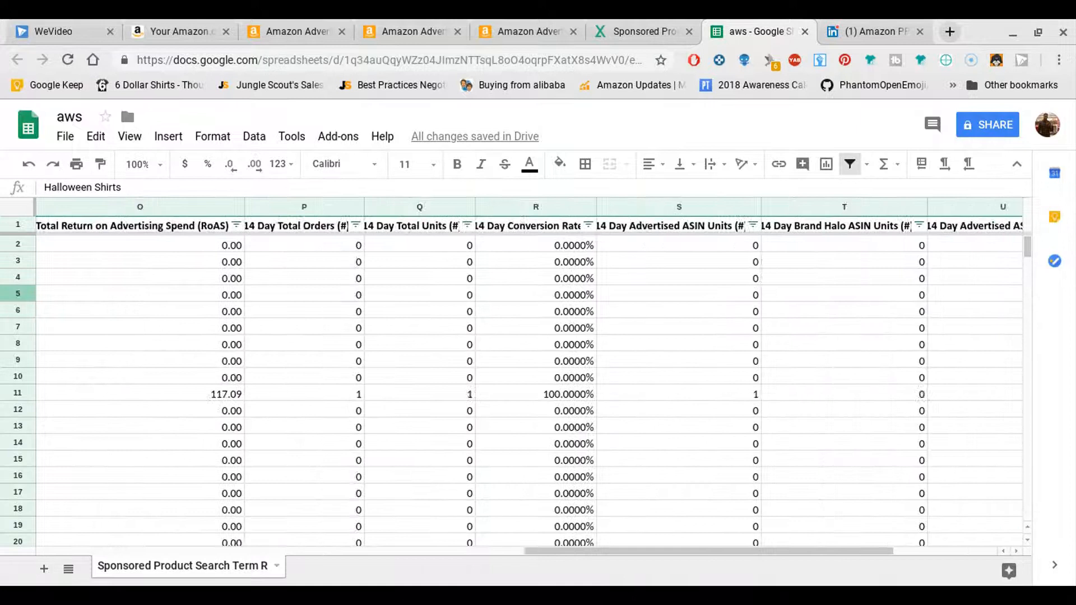
click(117, 325)
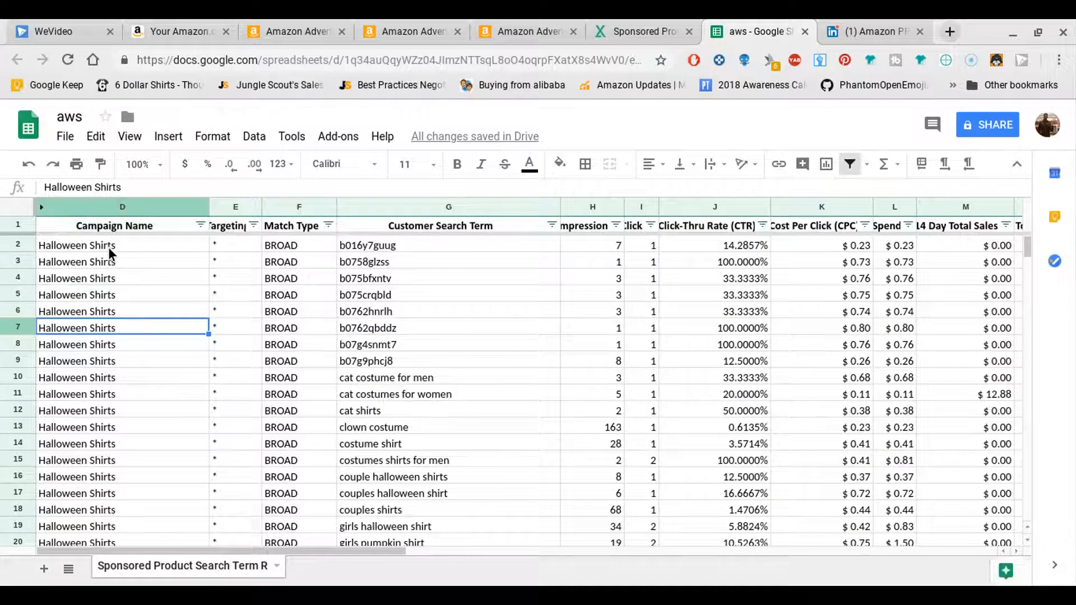
click(109, 245)
click(113, 296)
scroll(109, 311, down, 10)
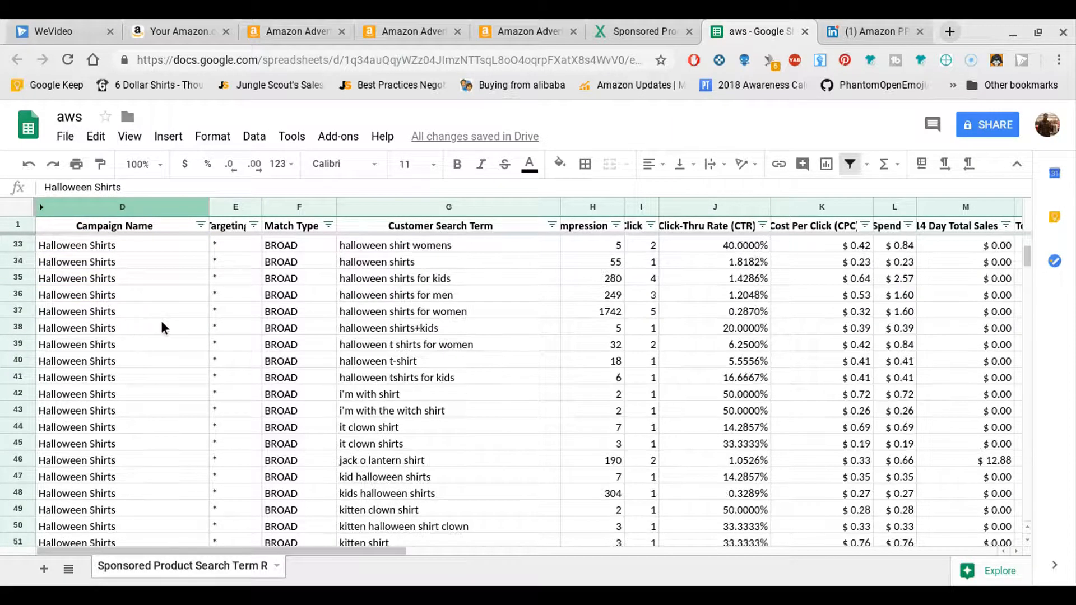
scroll(161, 327, up, 10)
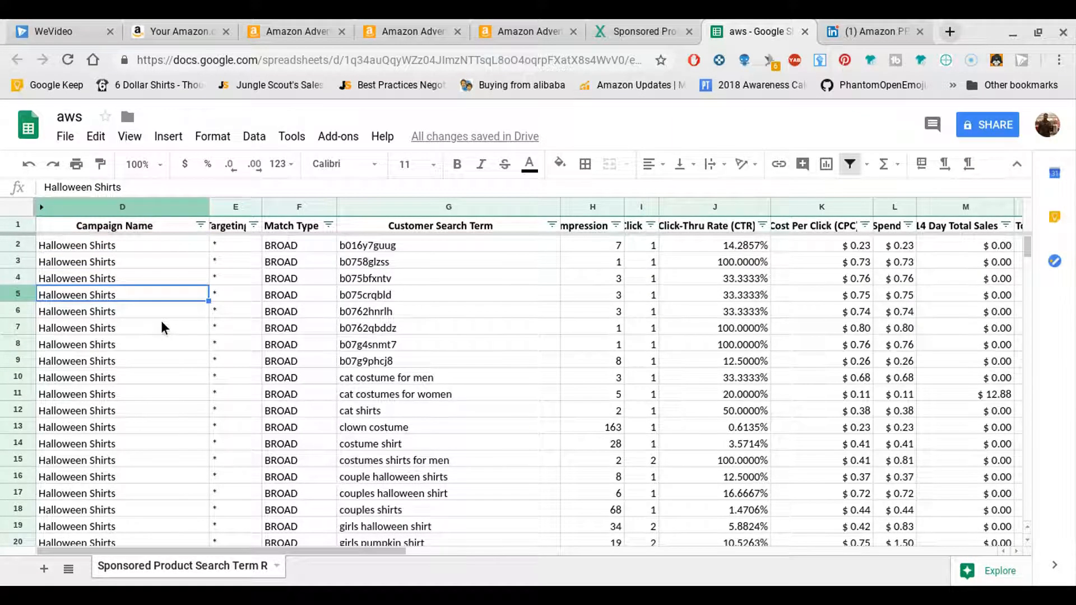
- Inspect the Targeting column and its values in the Halloween Shirts rows
click(230, 201)
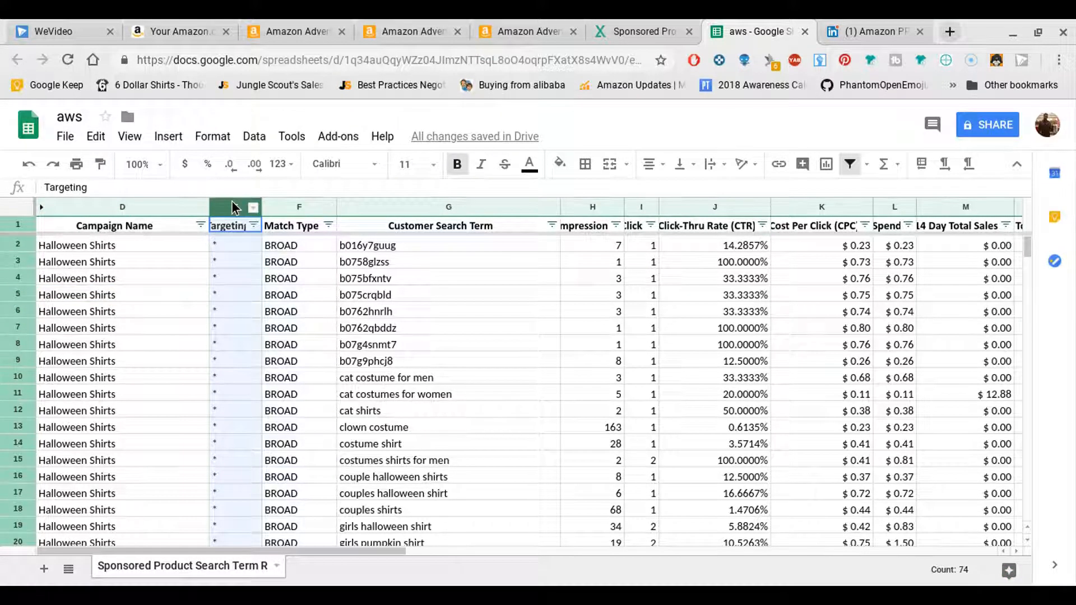
click(222, 277)
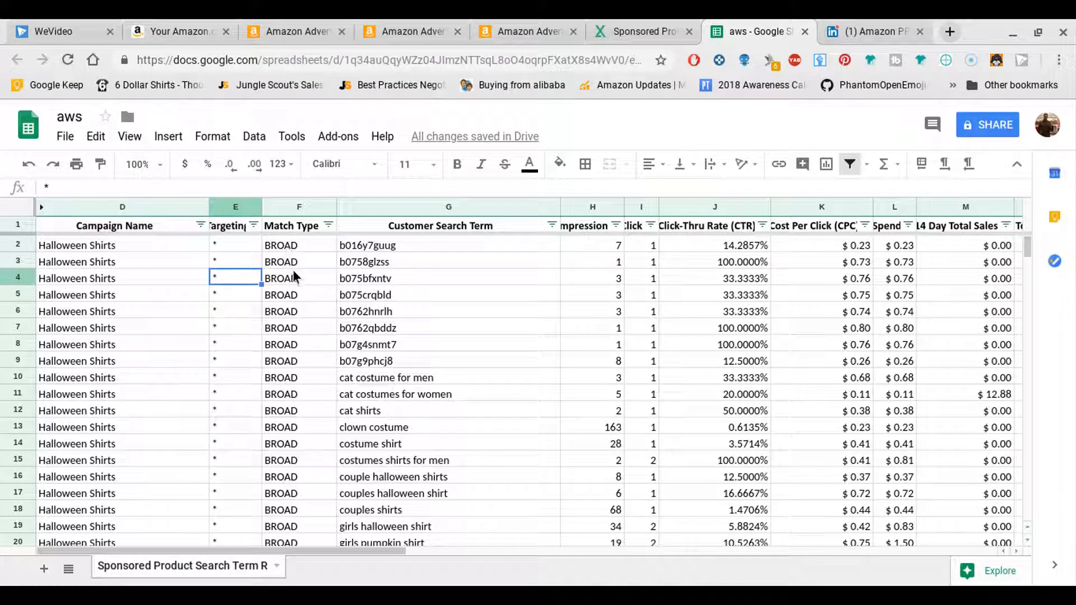
scroll(289, 269, down, 1)
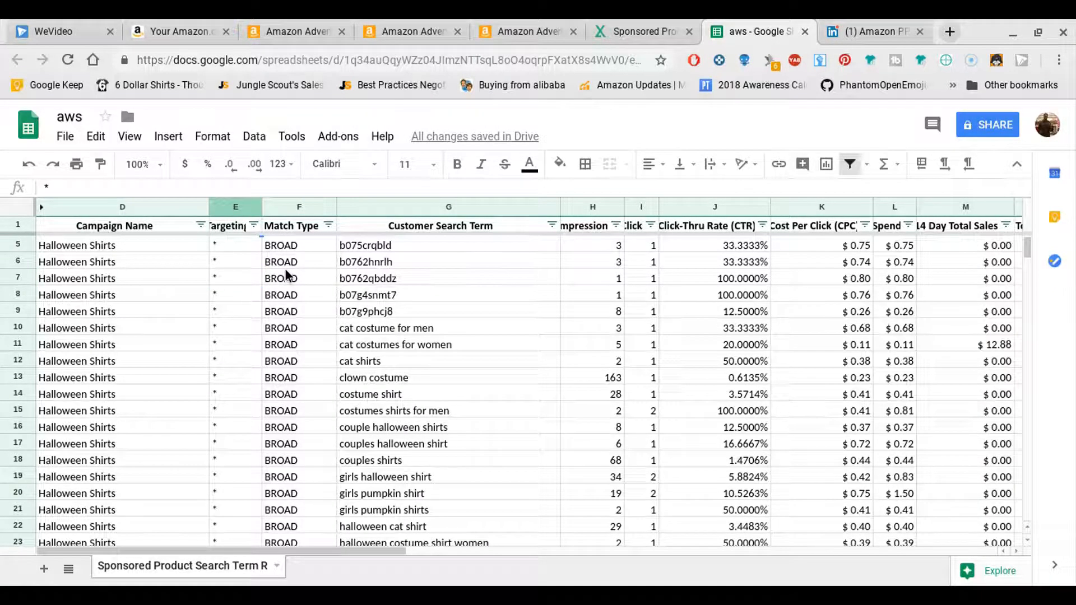
scroll(285, 274, up, 1)
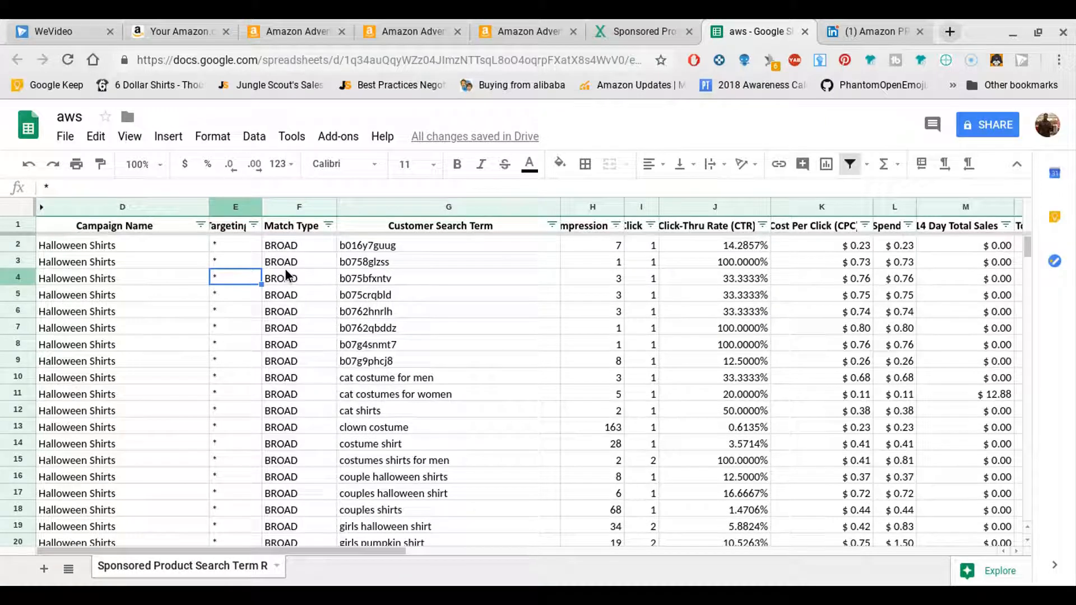
- Examine the Match Type column down through the report rows and back to the first data row
click(289, 247)
click(294, 264)
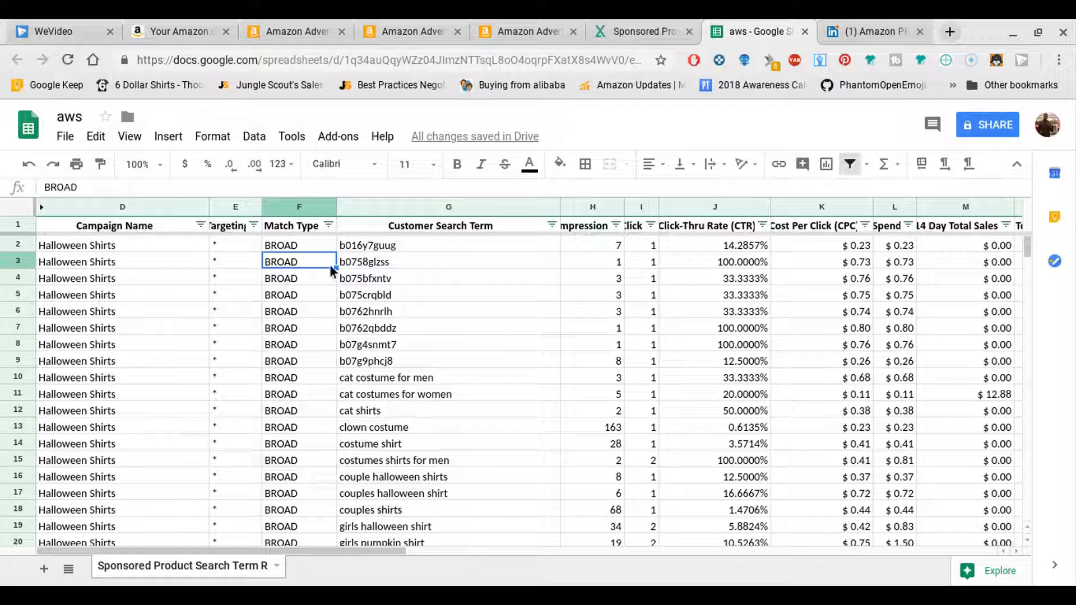
scroll(286, 295, down, 11)
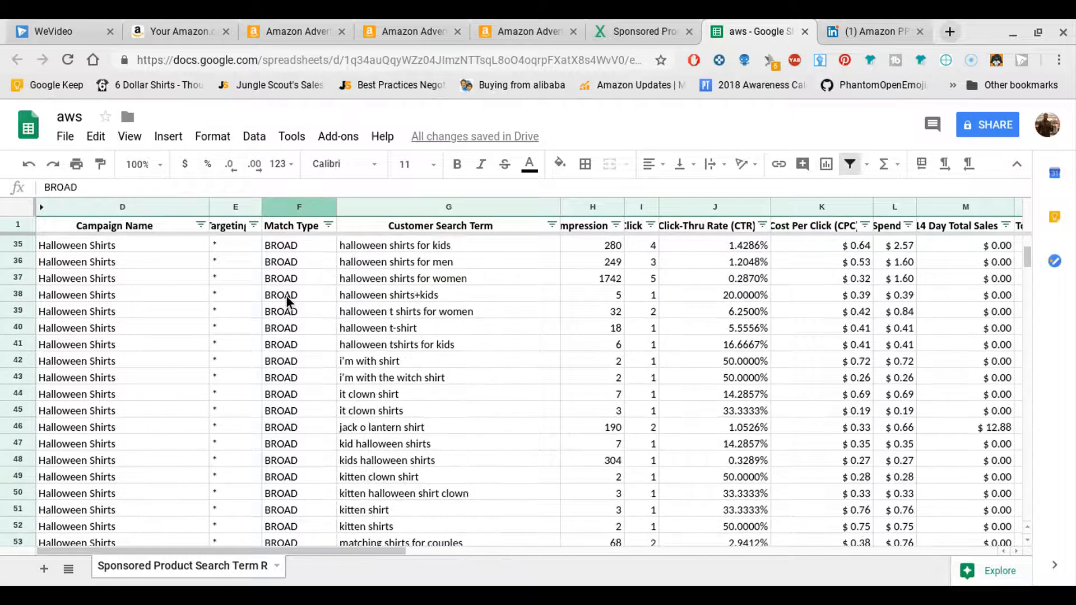
scroll(297, 249, up, 10)
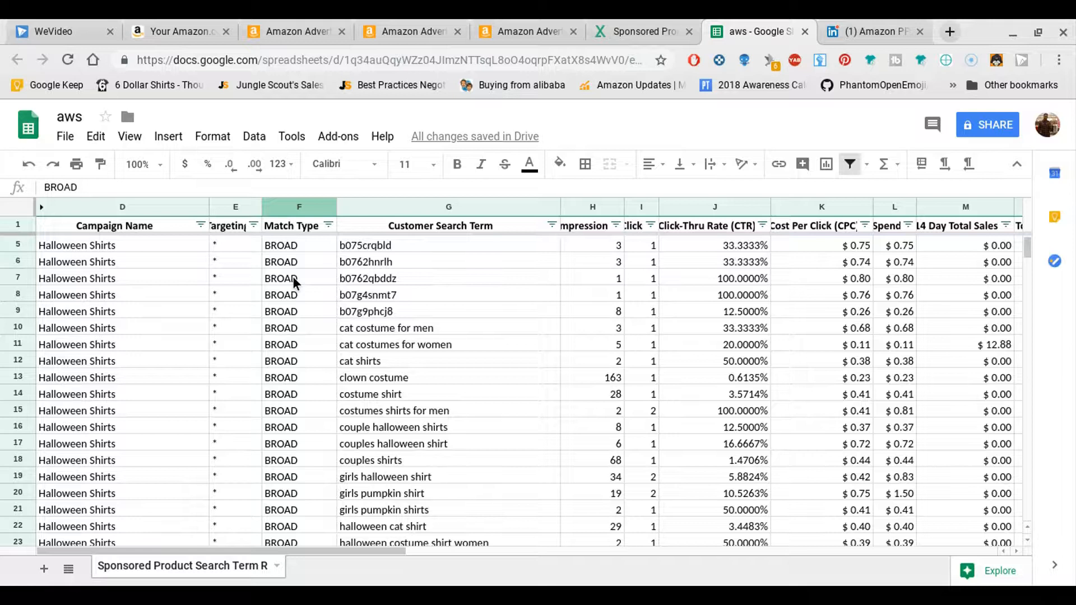
scroll(293, 278, up, 1)
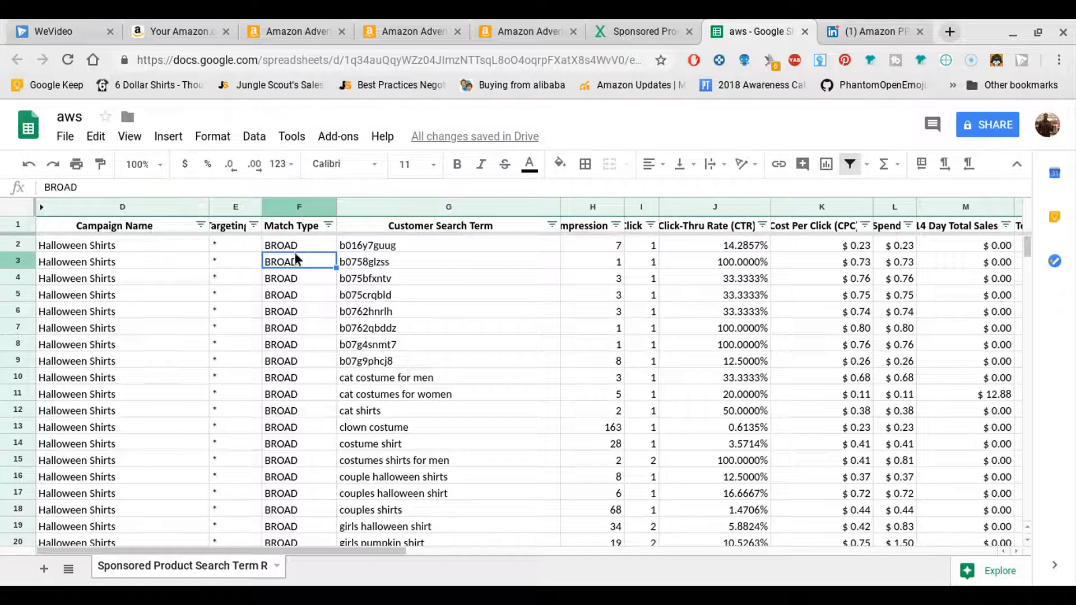
scroll(290, 270, down, 9)
scroll(290, 270, up, 5)
scroll(290, 275, up, 2)
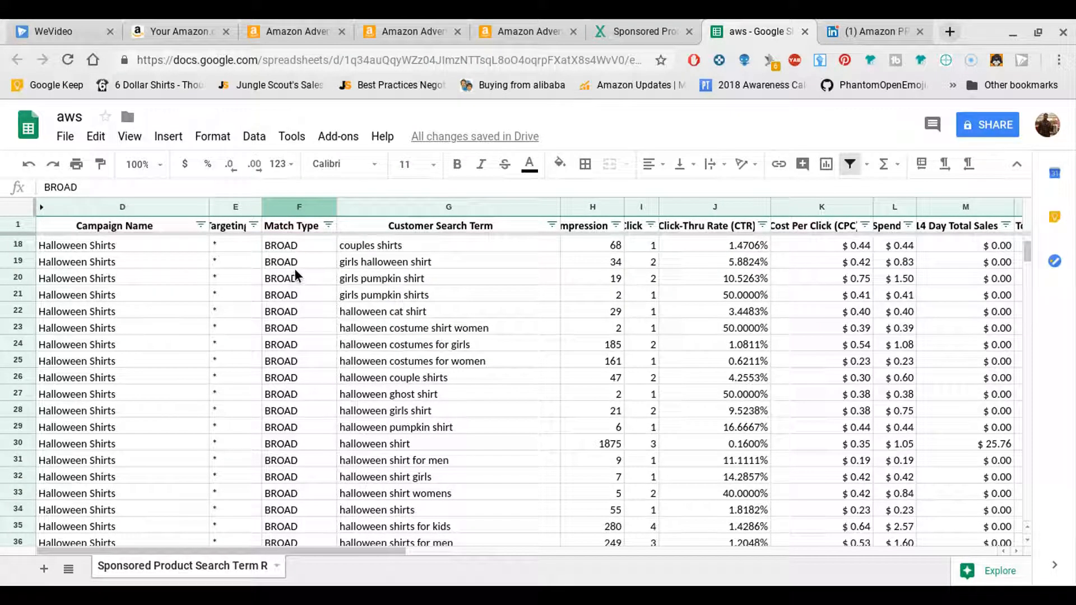
click(293, 272)
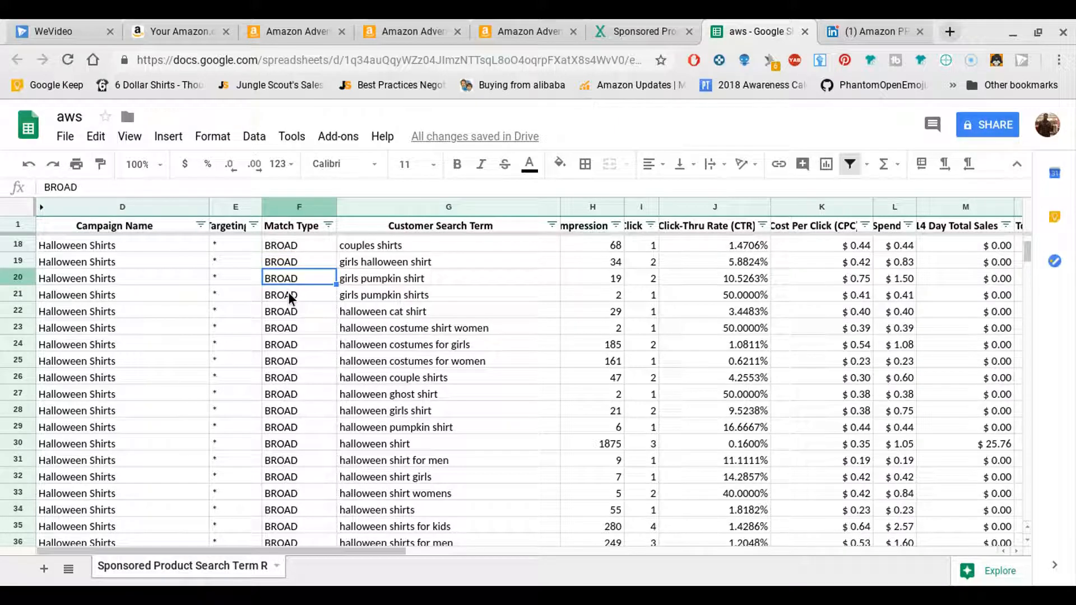
click(288, 293)
scroll(290, 294, down, 4)
scroll(293, 293, down, 6)
scroll(292, 294, down, 4)
scroll(294, 292, up, 12)
scroll(294, 294, up, 7)
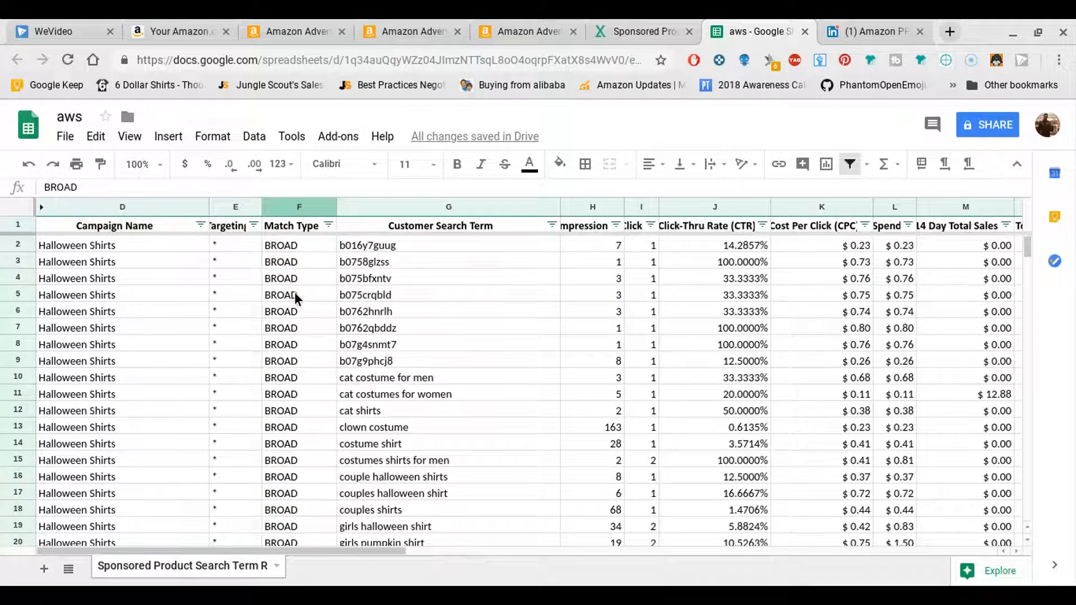
click(307, 250)
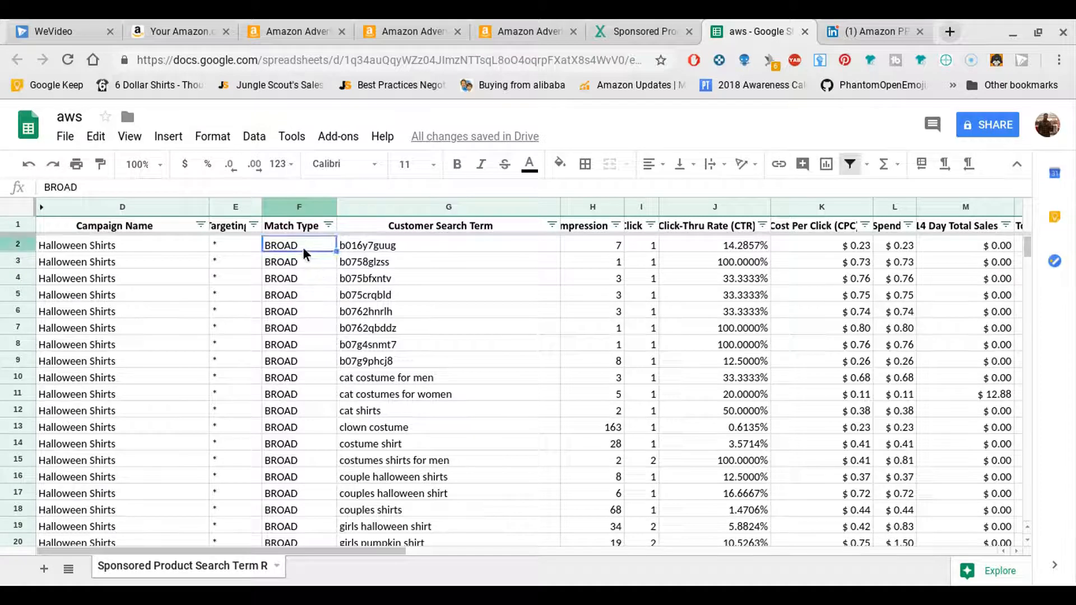
- Copy the first Customer Search Term, b016y7guug, and search for it on Amazon
click(354, 244)
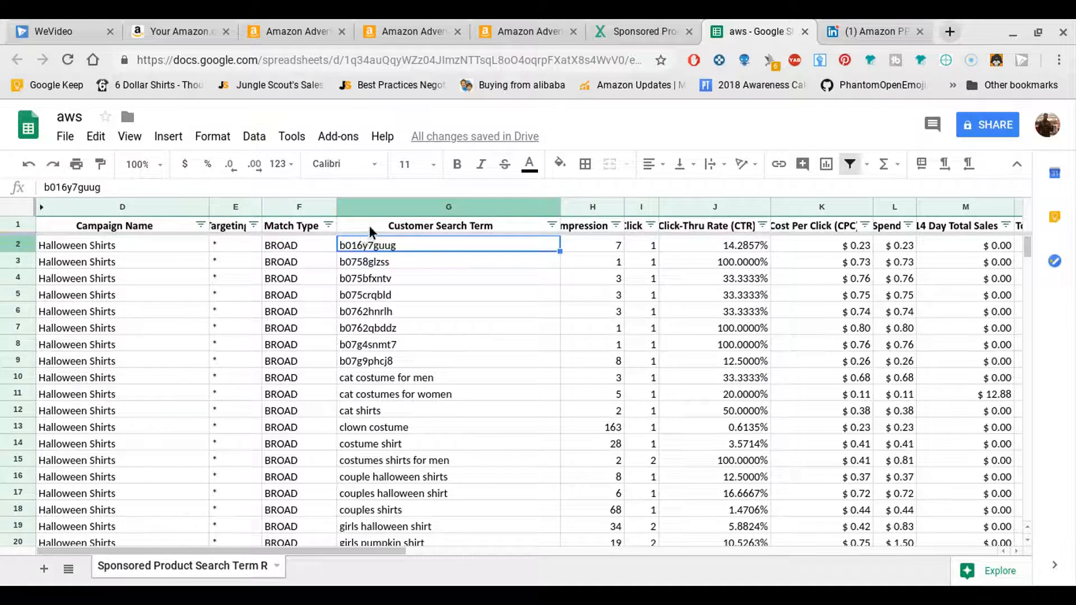
click(370, 226)
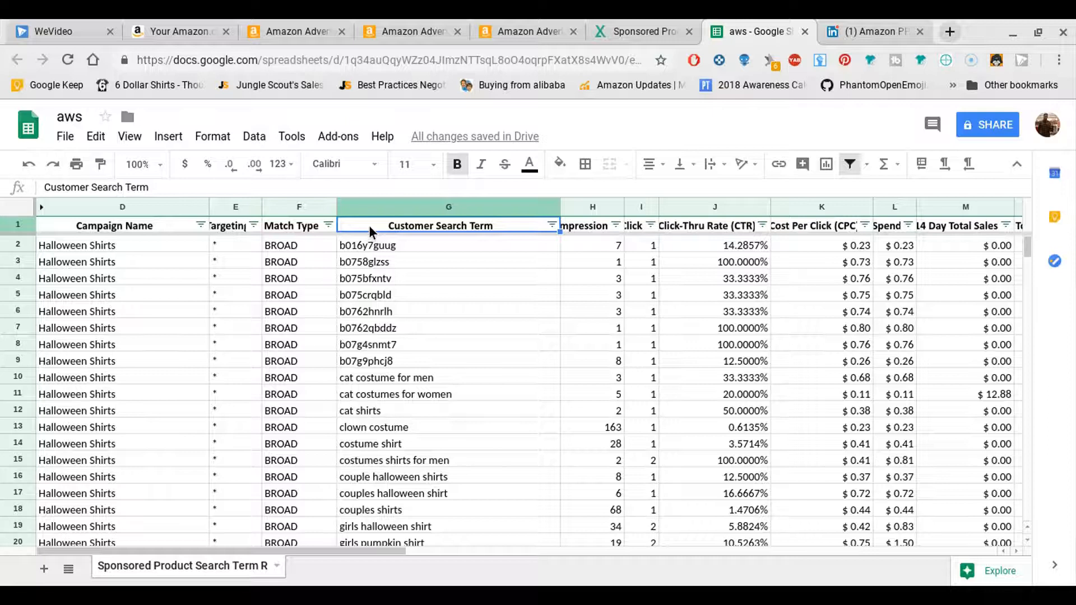
click(374, 244)
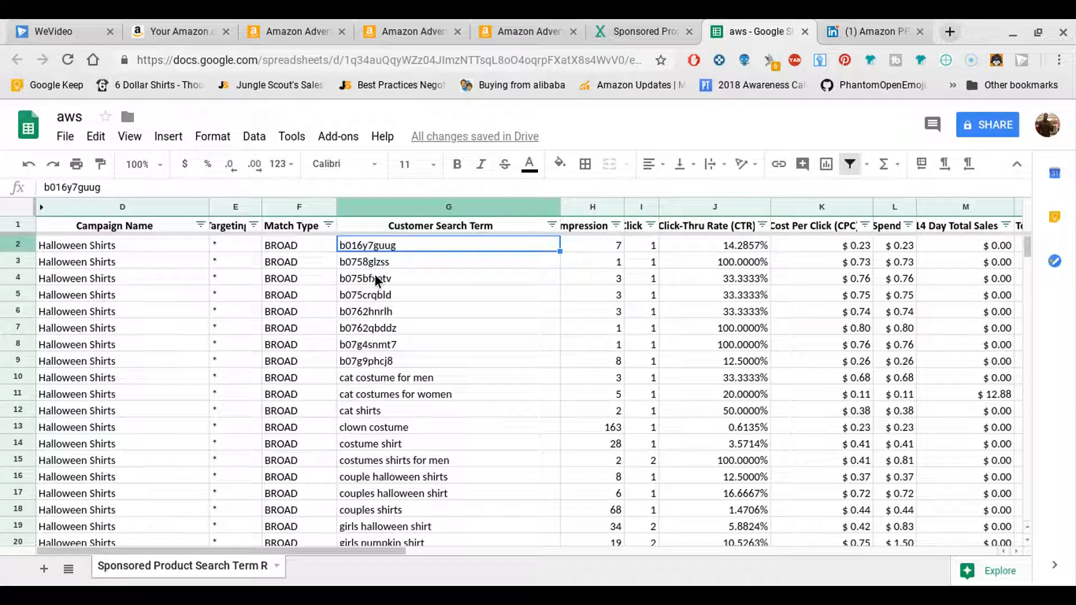
key(ctrl+c)
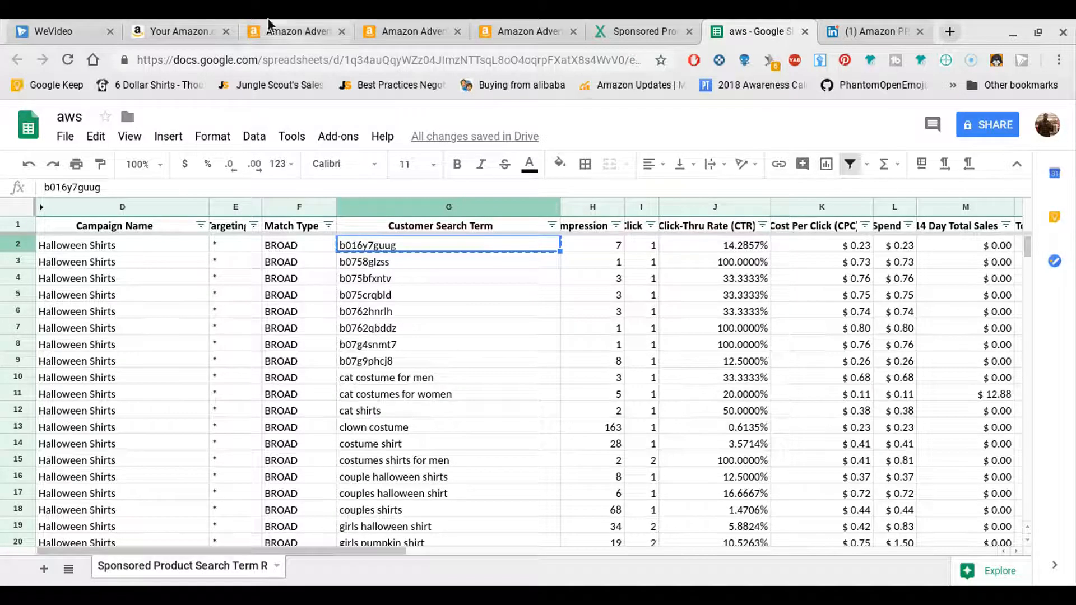
click(184, 28)
scroll(452, 194, up, 2)
click(385, 166)
key(ctrl+v)
key(Return)
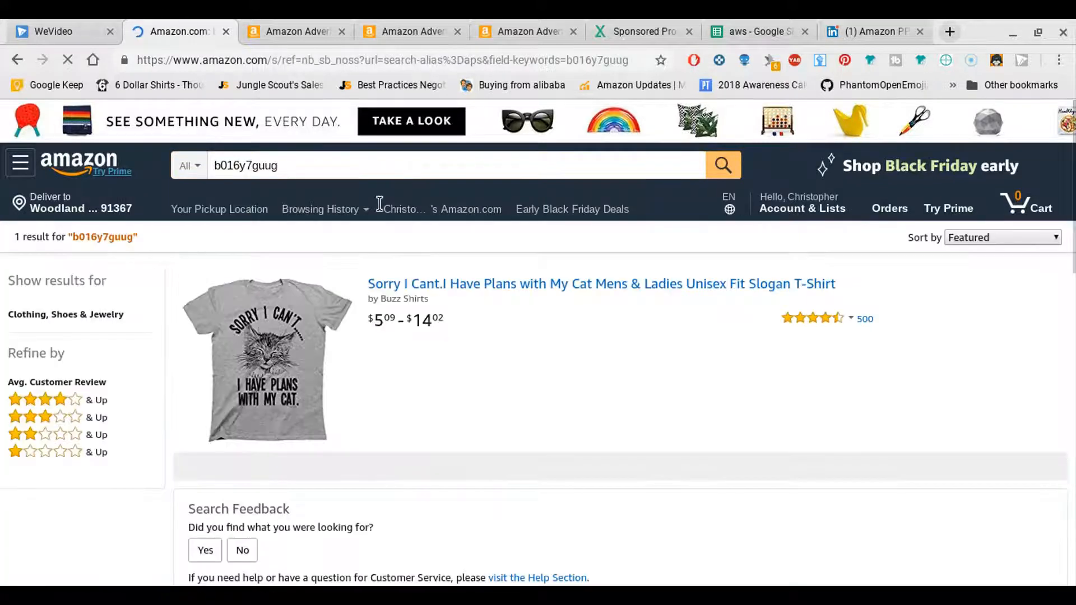
- Open the cat T-shirt search result and examine its product page through the sponsored and also-viewed product sections
click(422, 284)
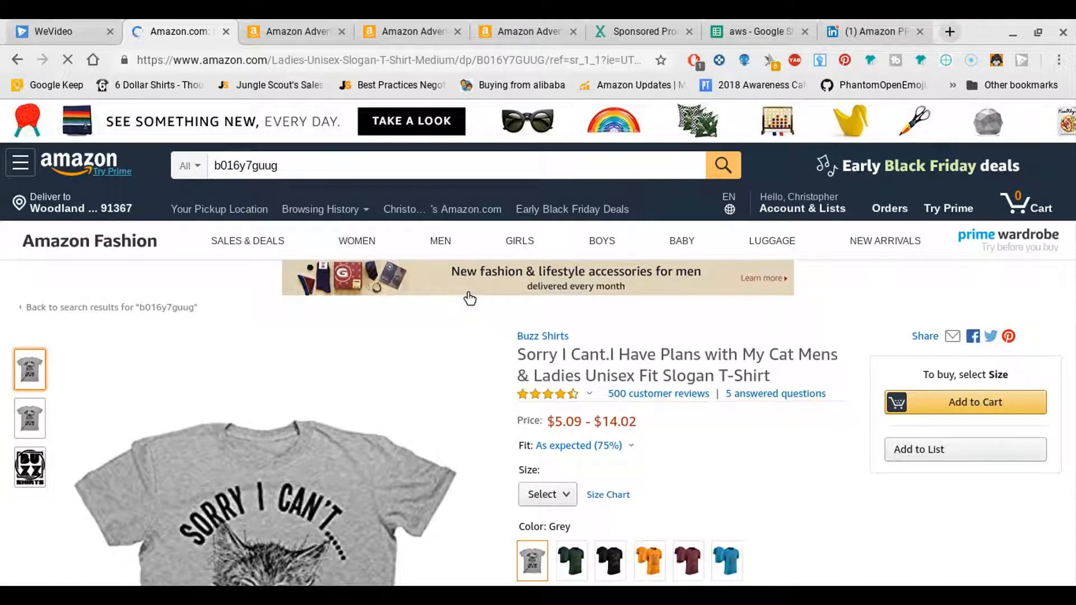
scroll(516, 313, down, 2)
scroll(518, 314, down, 1)
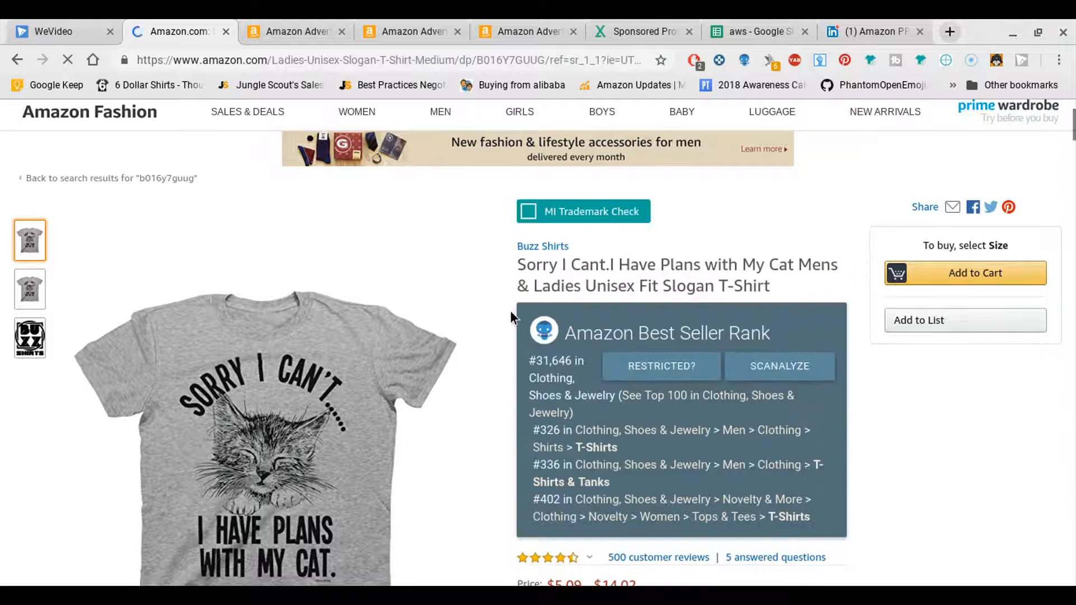
scroll(509, 311, down, 4)
scroll(509, 304, up, 8)
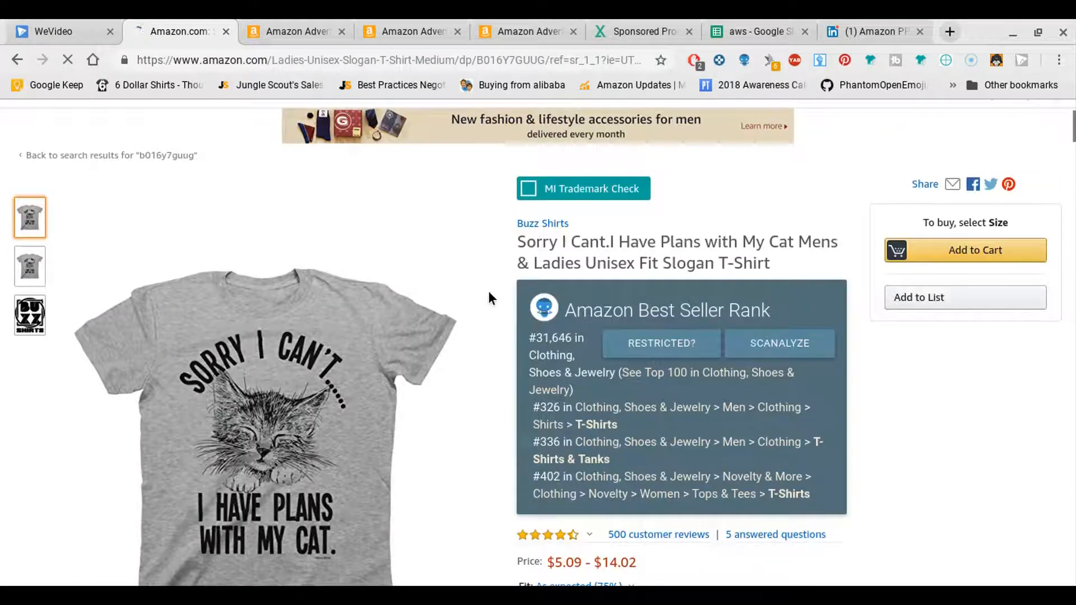
scroll(486, 291, down, 1)
scroll(487, 298, down, 3)
scroll(486, 298, up, 2)
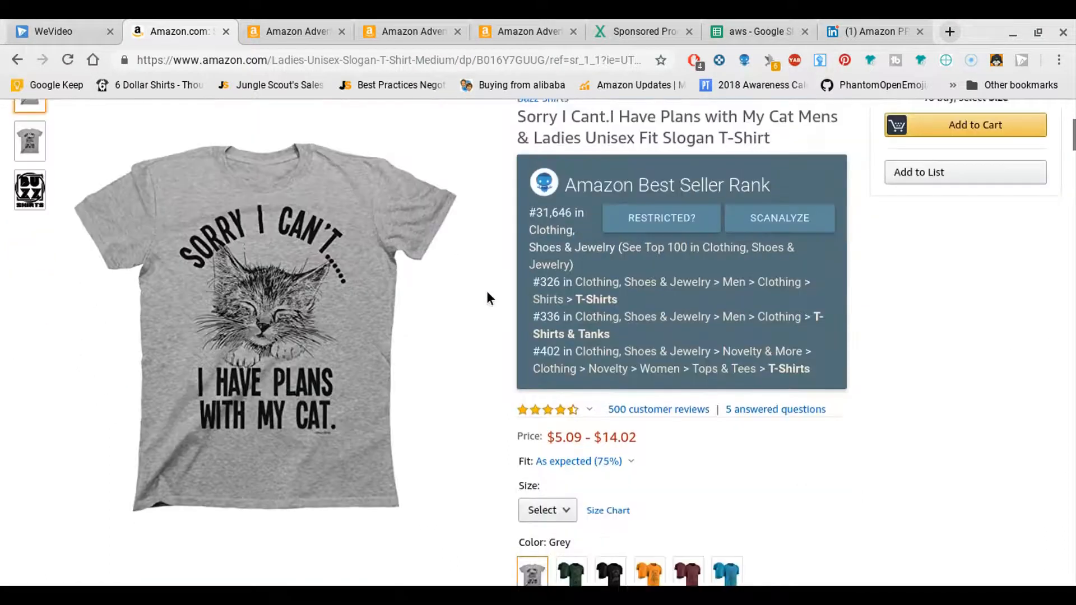
scroll(487, 297, down, 15)
scroll(484, 283, down, 4)
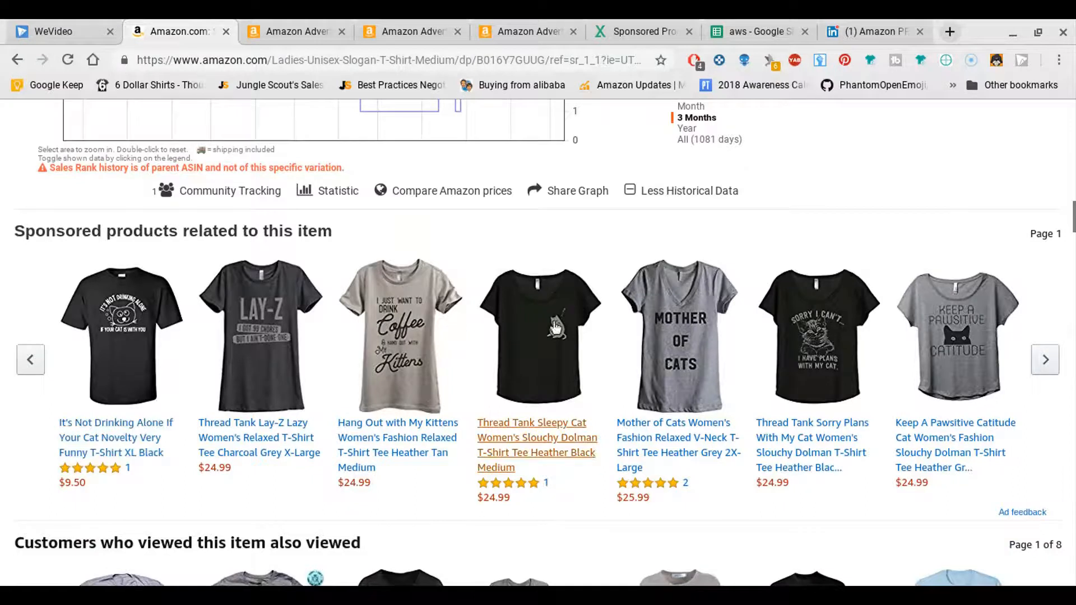
scroll(871, 331, down, 5)
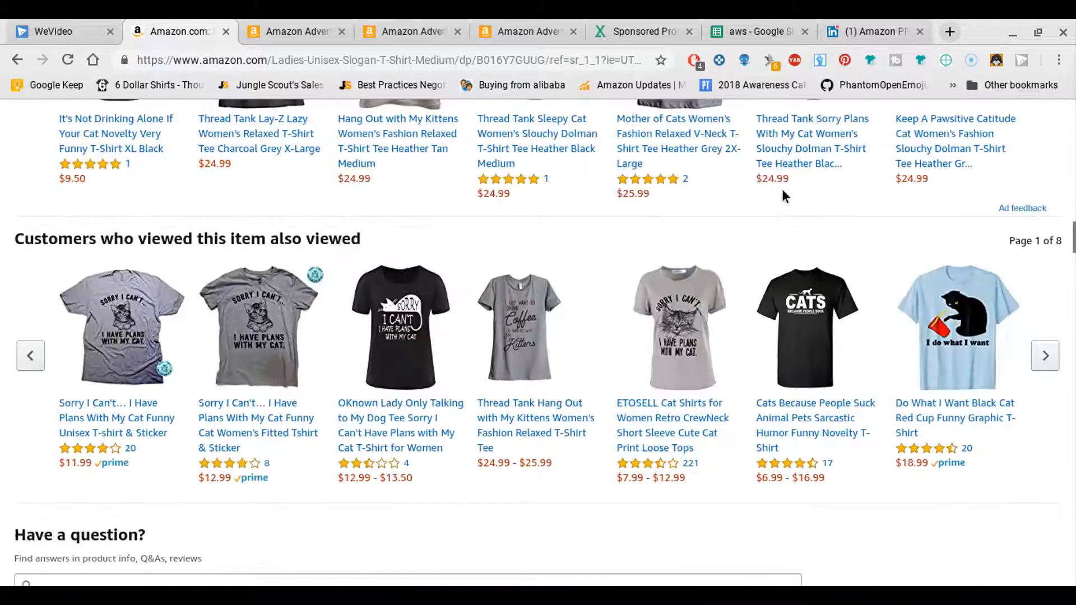
scroll(782, 190, up, 4)
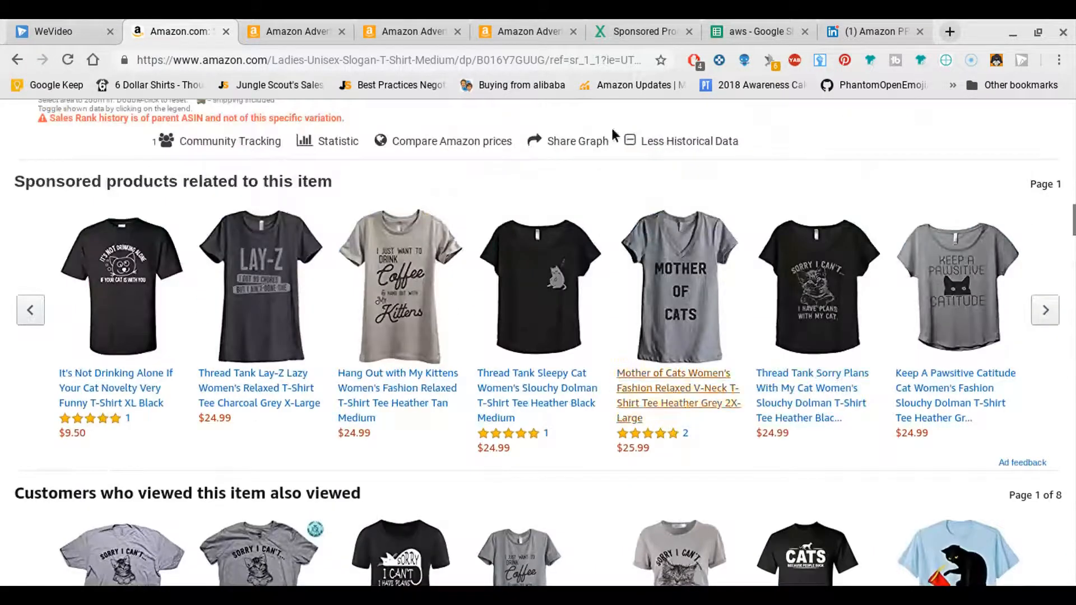
- Switch back to the Google Sheets report and go through the ASIN search terms in G3 to G9
click(751, 31)
click(391, 258)
click(382, 280)
click(382, 294)
click(381, 311)
click(378, 327)
click(379, 344)
click(380, 359)
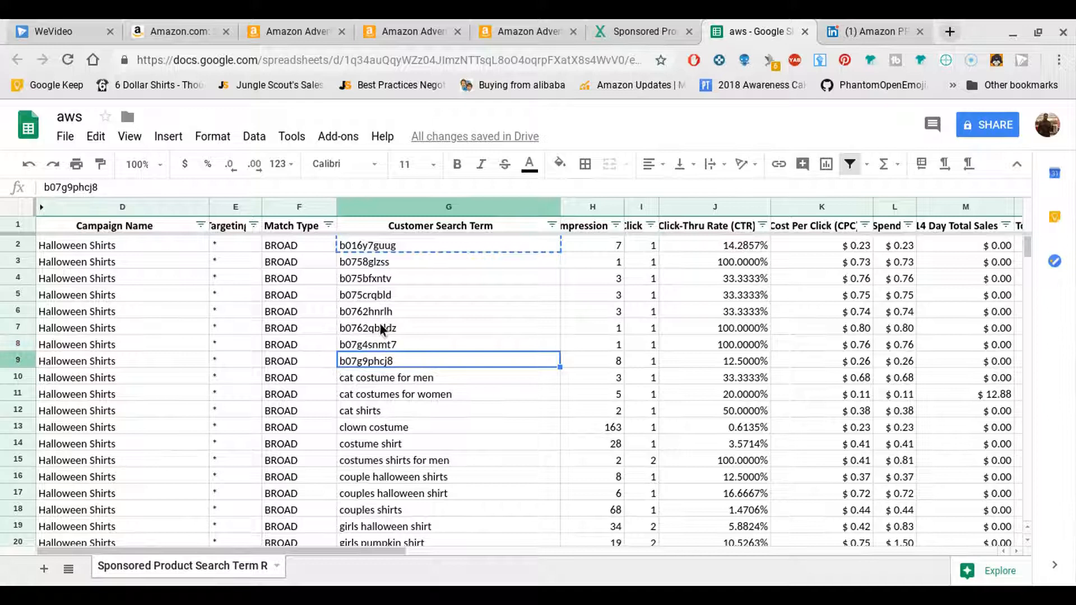
click(364, 262)
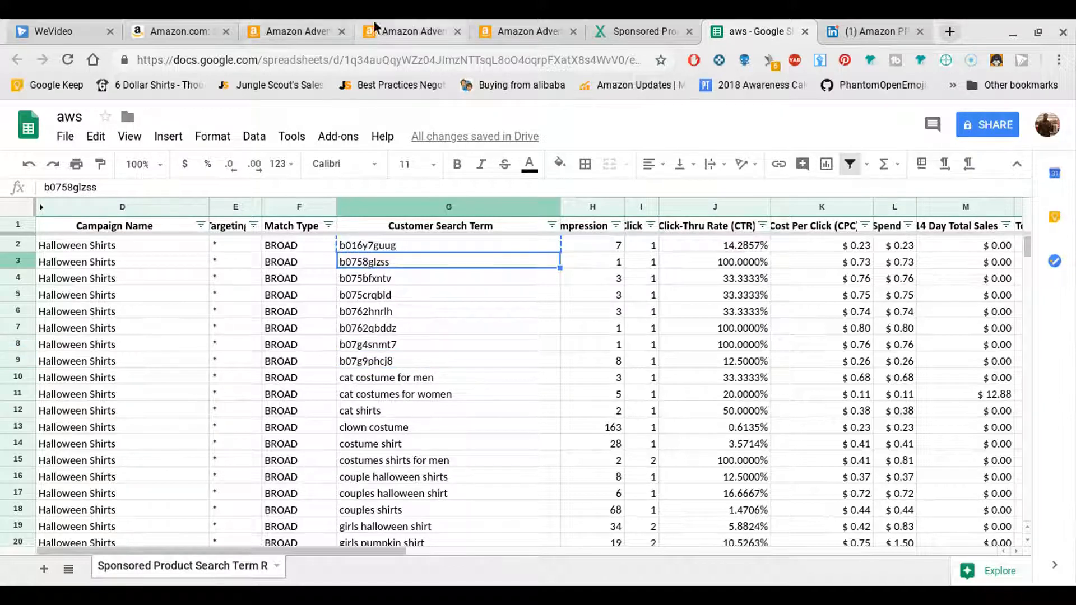
- Return to the Amazon product page and compare its sponsored products section with the customers-also-viewed section
click(193, 31)
scroll(703, 264, down, 4)
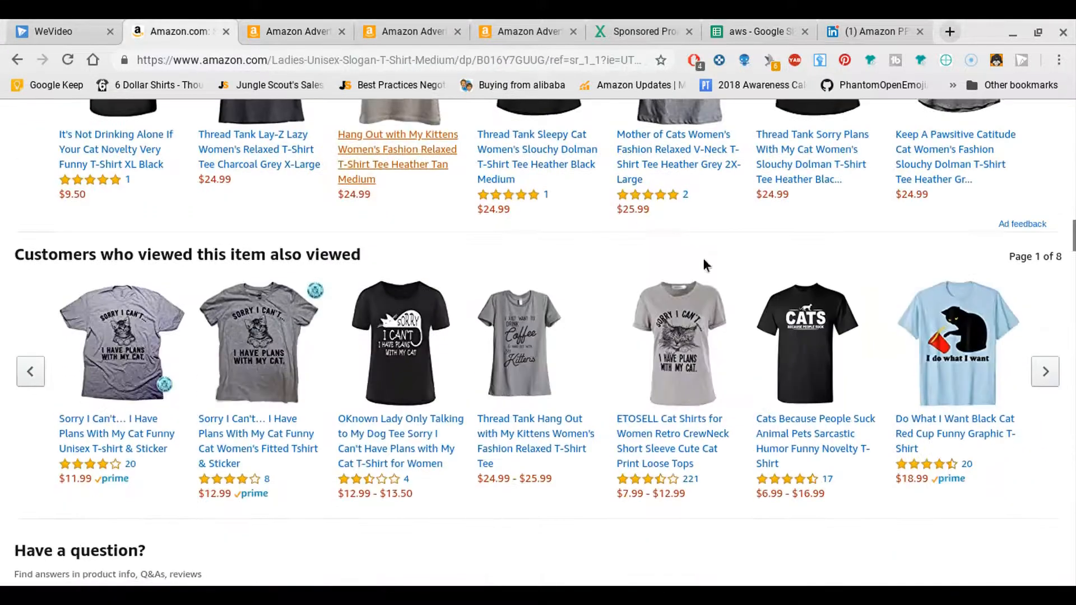
scroll(665, 296, up, 10)
scroll(665, 296, down, 6)
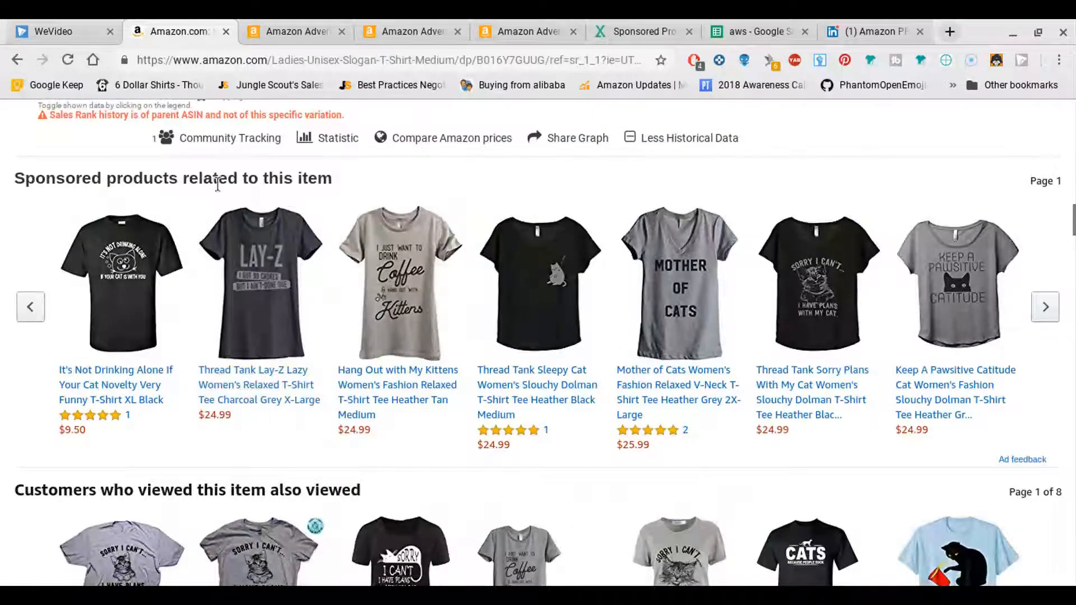
scroll(307, 213, down, 3)
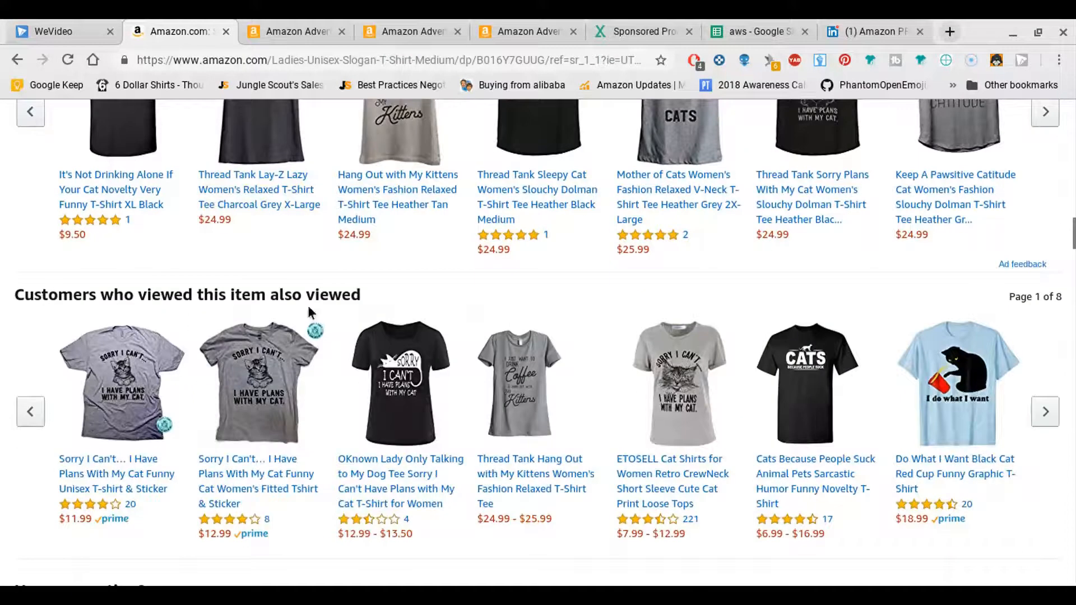
scroll(370, 291, down, 8)
scroll(372, 293, up, 15)
scroll(375, 293, up, 7)
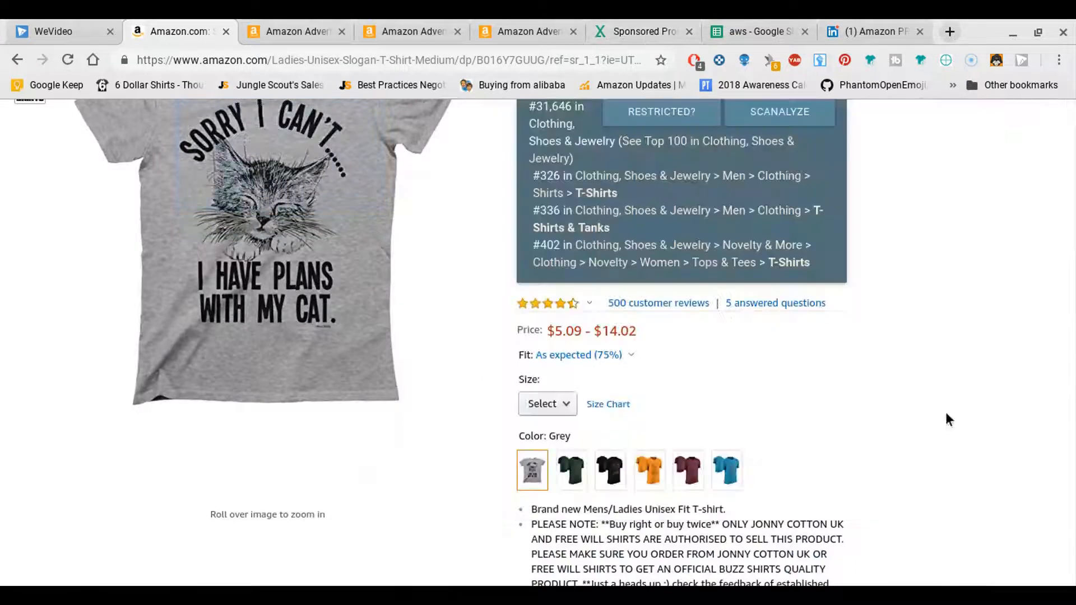
- Switch back to the Google Sheets report and check the impressions, clicks and click-thru rate for b016y7guug
click(739, 33)
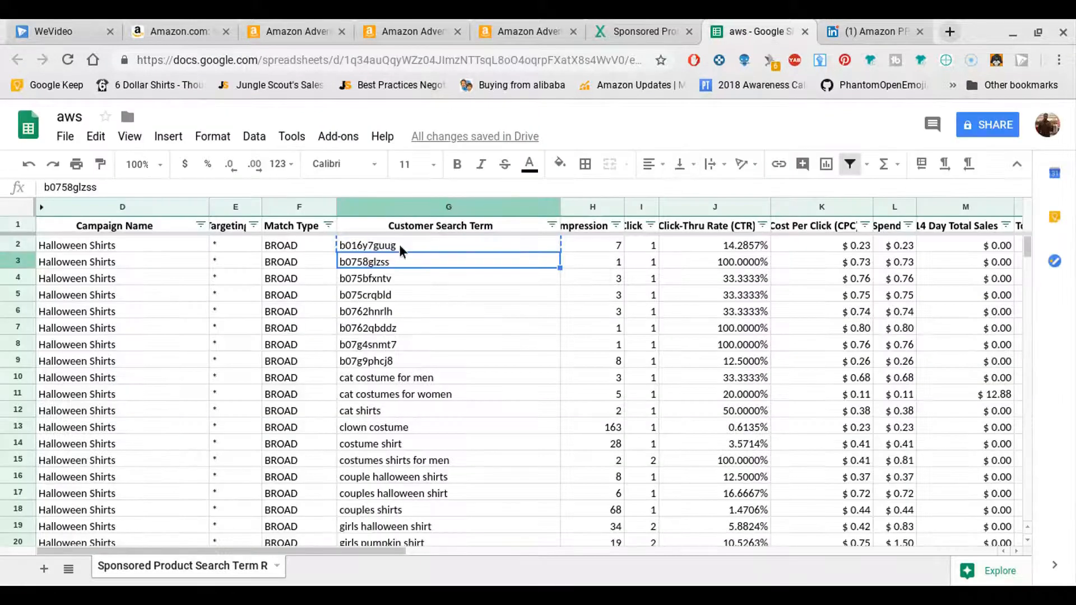
click(399, 245)
click(575, 245)
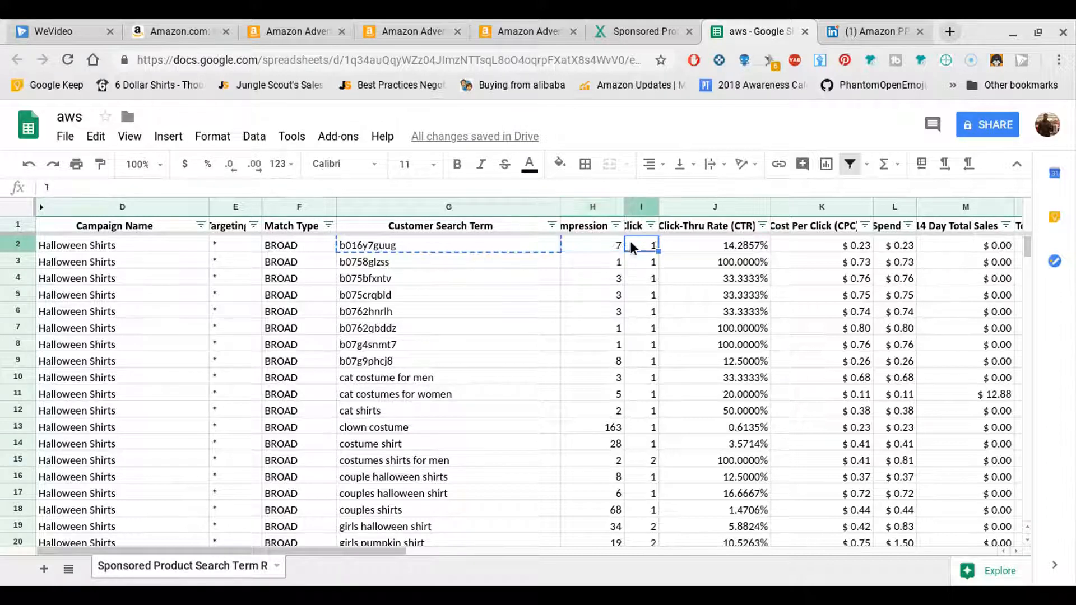
click(681, 245)
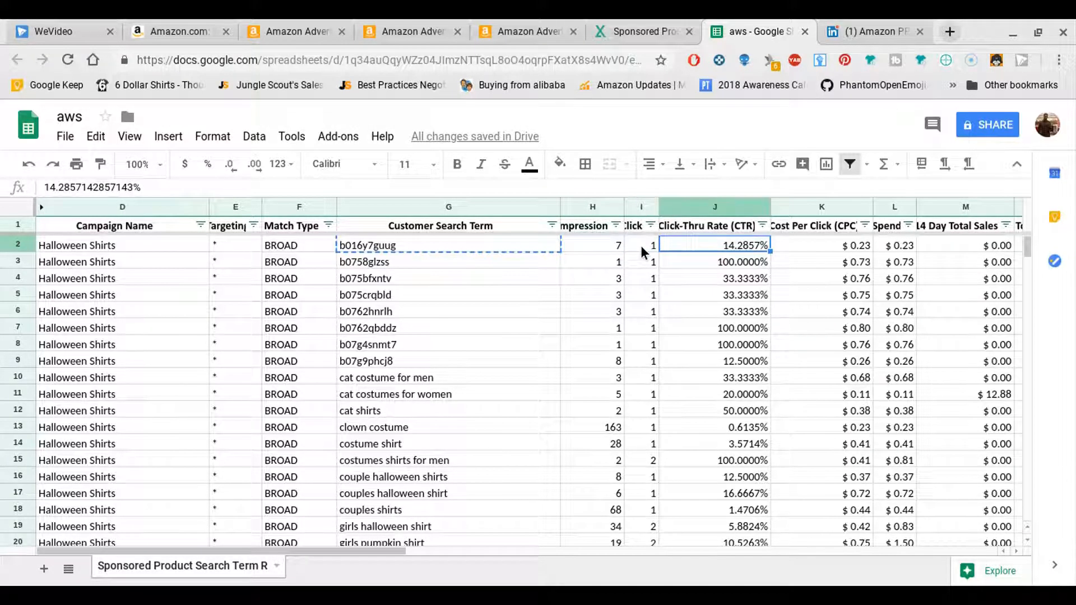
click(592, 248)
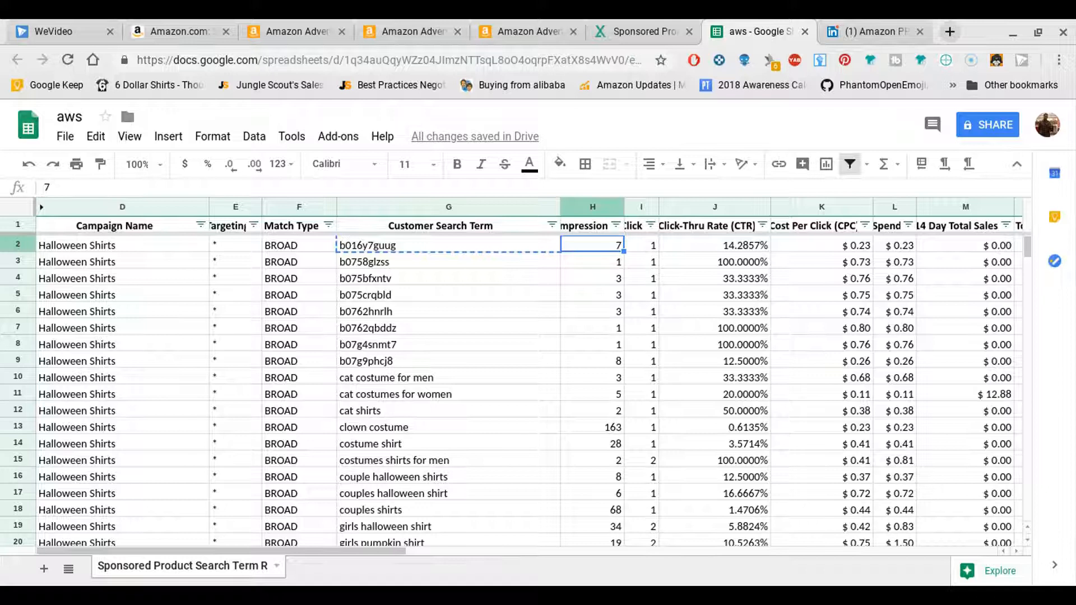
click(645, 245)
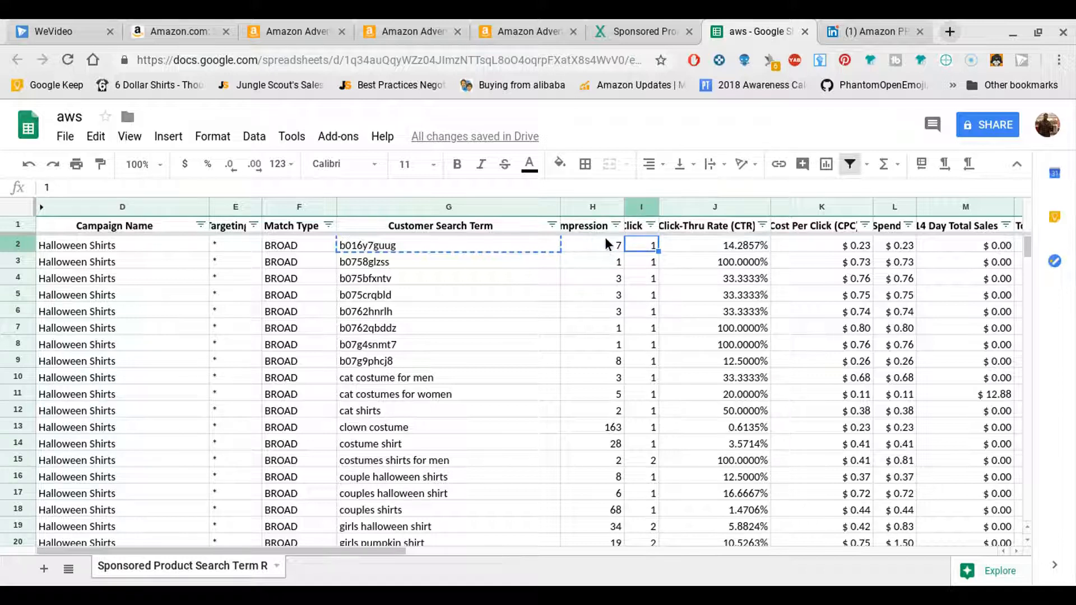
- Check the click-thru rate, cost per click, sales and remaining metrics for b016y7guug in row 2, ending back at cost per click
click(697, 243)
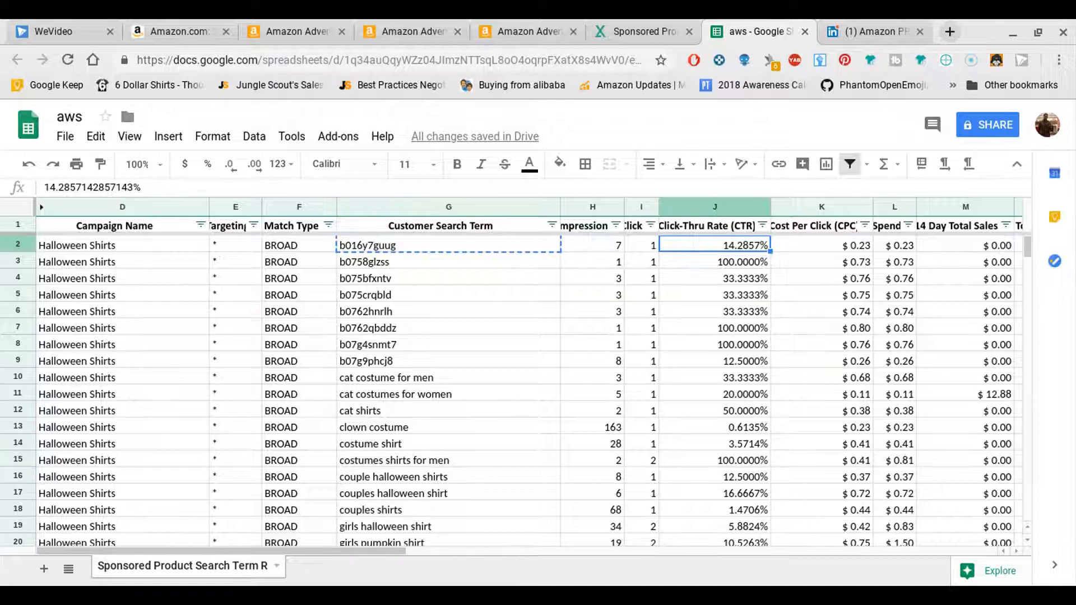
click(816, 245)
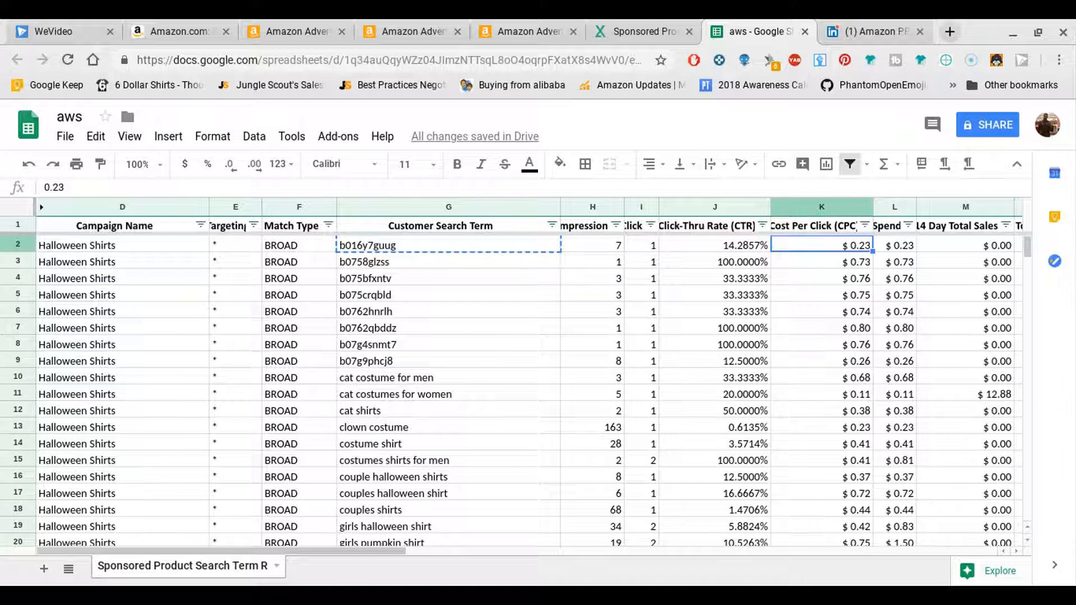
key(Right)
key(Right)
key(Right)
key(Right)
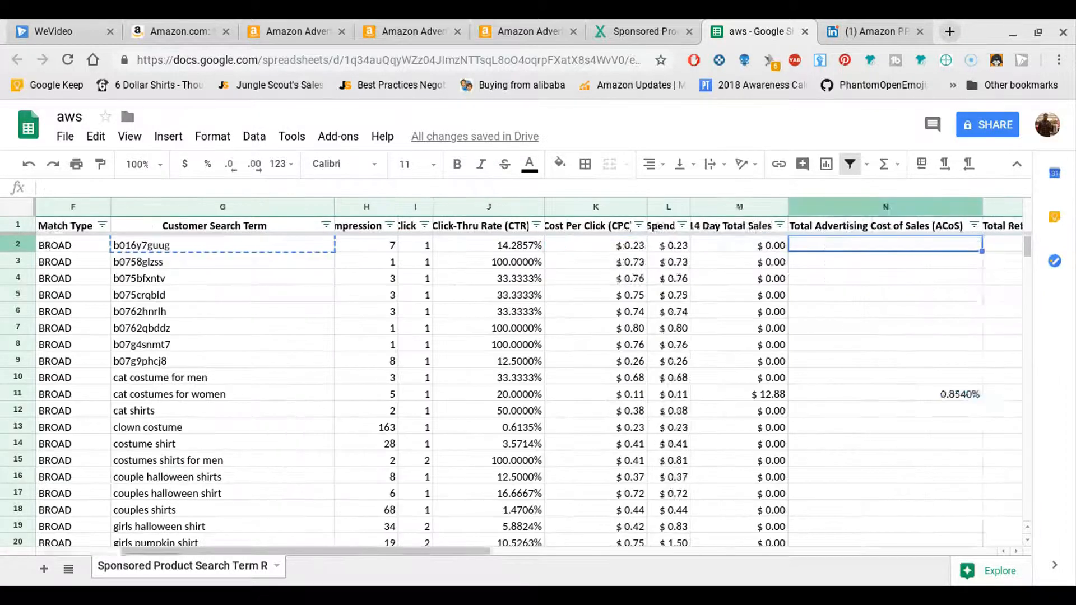
key(Right)
key(Right)
key(Right)
key(Right)
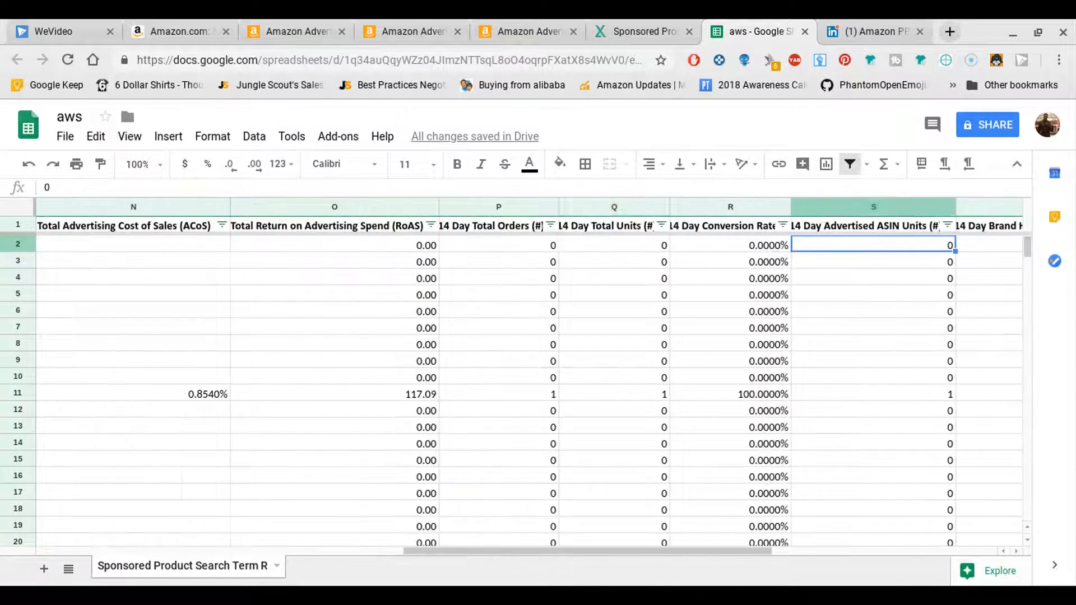
key(Left)
key(Left)
key(Left)
key(Left)
key(Left)
key(Left)
key(Left)
key(Left)
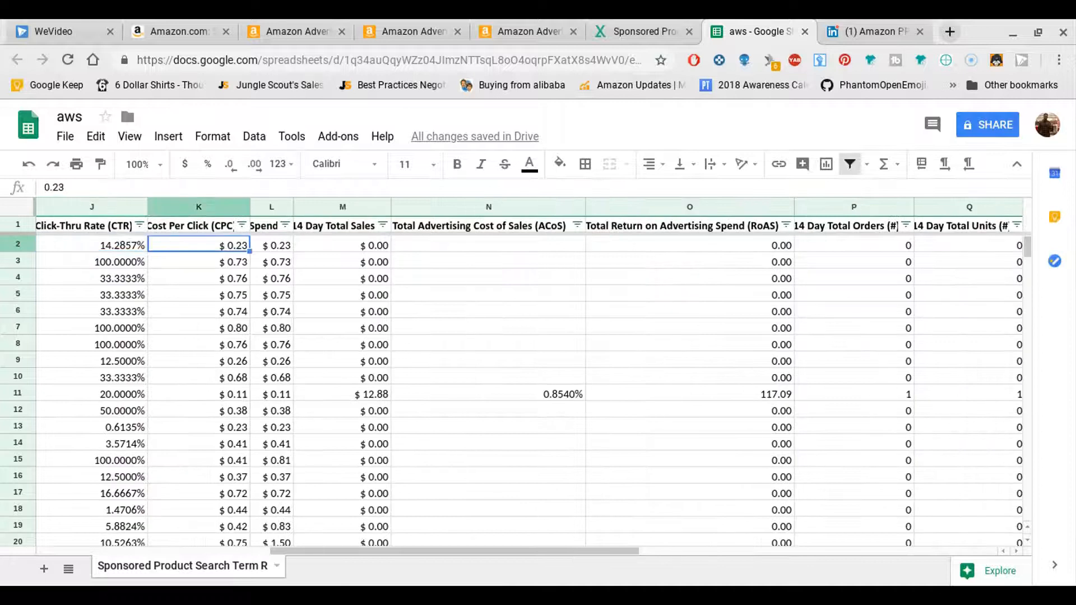
- Go through row 2 to the 14 Day Brand Halo ASIN Sales column and back to Campaign Name
key(Right)
key(Right)
key(Right)
key(Right)
key(Right)
key(Right)
key(Right)
key(Right)
key(Right)
key(Right)
key(Right)
key(Right)
key(Left)
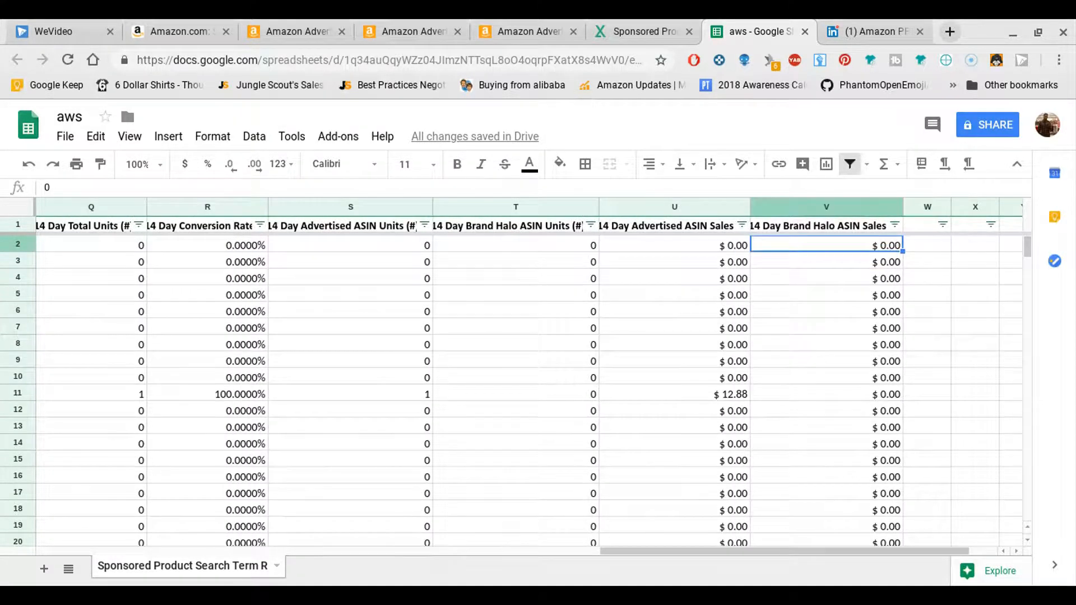
key(Left)
key(Left)
key(Left)
key(Left)
key(Left)
key(Left)
key(Left)
key(Left)
key(Left)
key(Left)
key(Left)
key(Left)
key(Left)
key(Left)
key(Left)
key(Left)
key(Left)
key(Left)
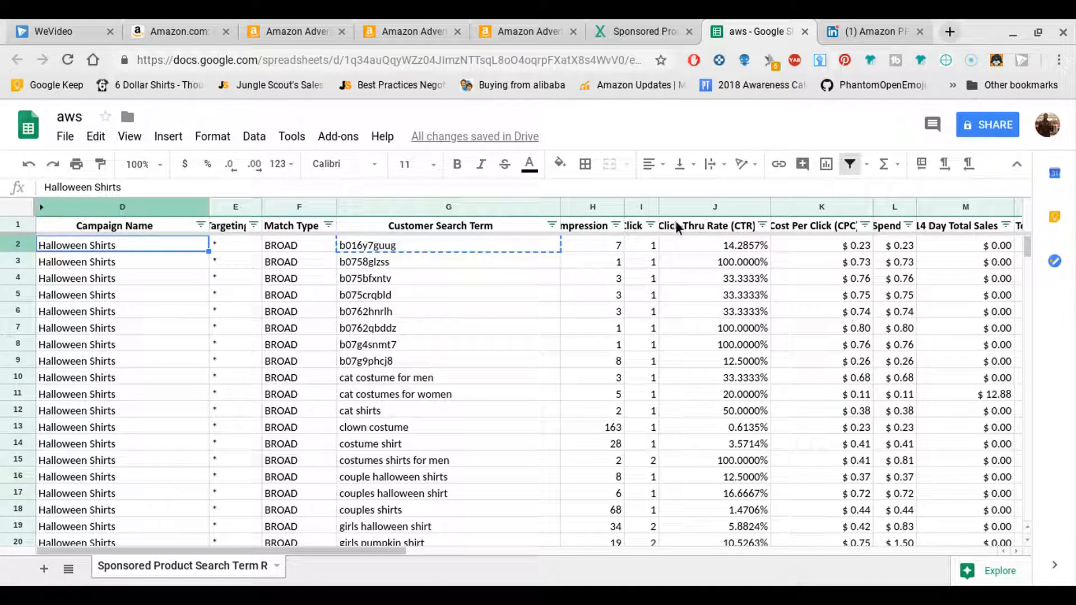
- Widen the Clicks column slightly and sort the report by 14 Day Total Sales in descending order (Z → A)
drag(658, 207, 665, 207)
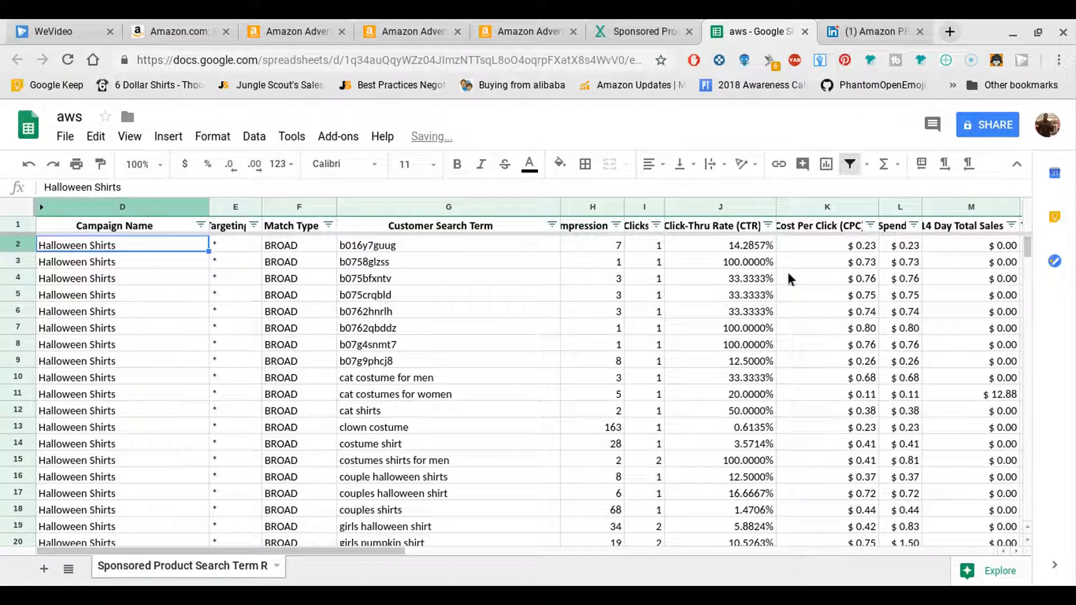
scroll(383, 546, right, 3)
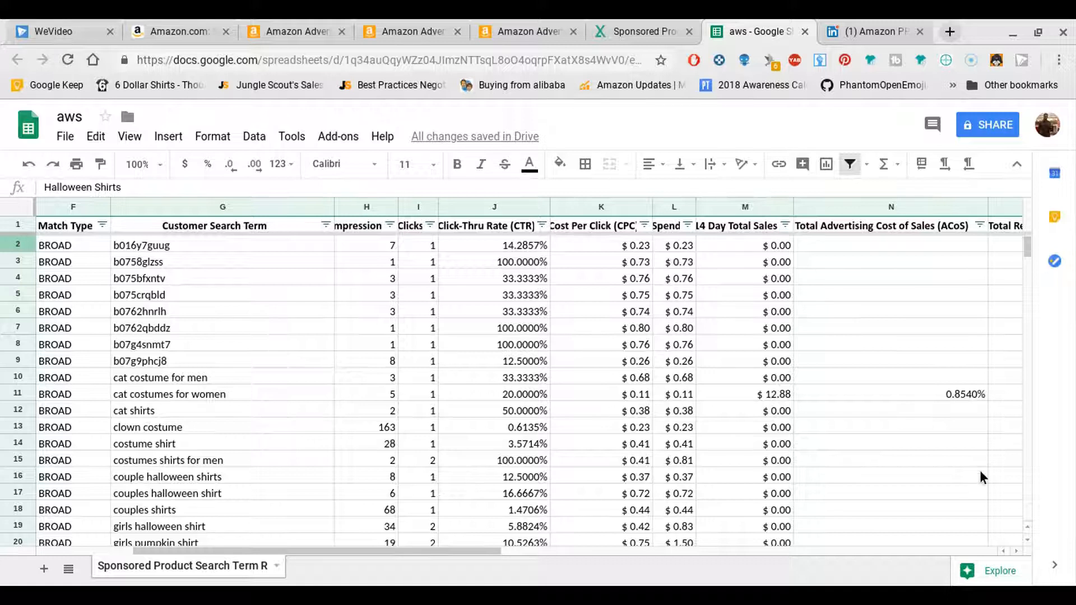
click(786, 224)
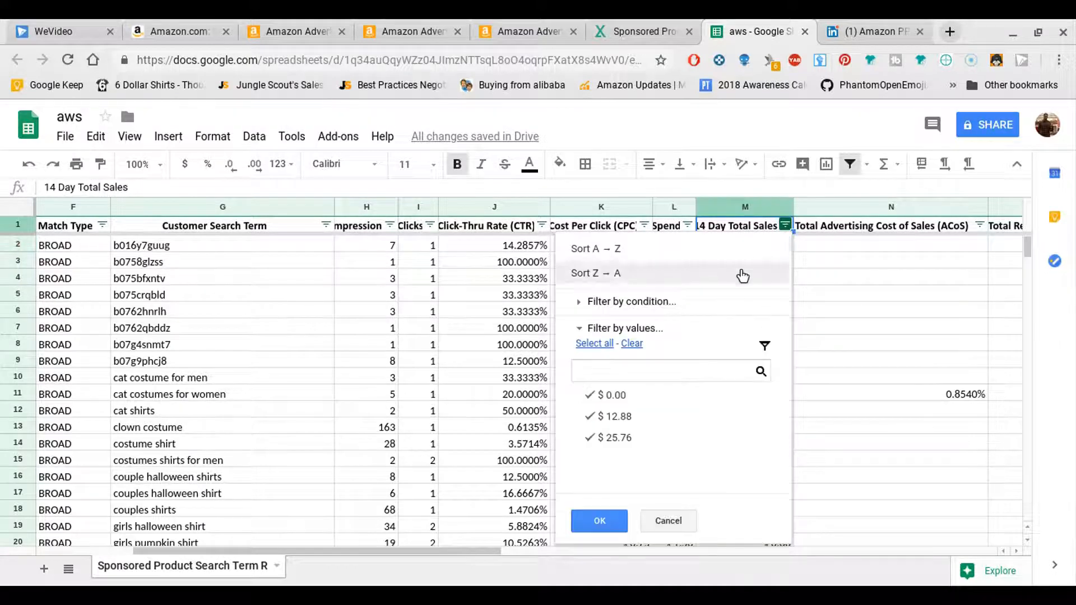
click(703, 273)
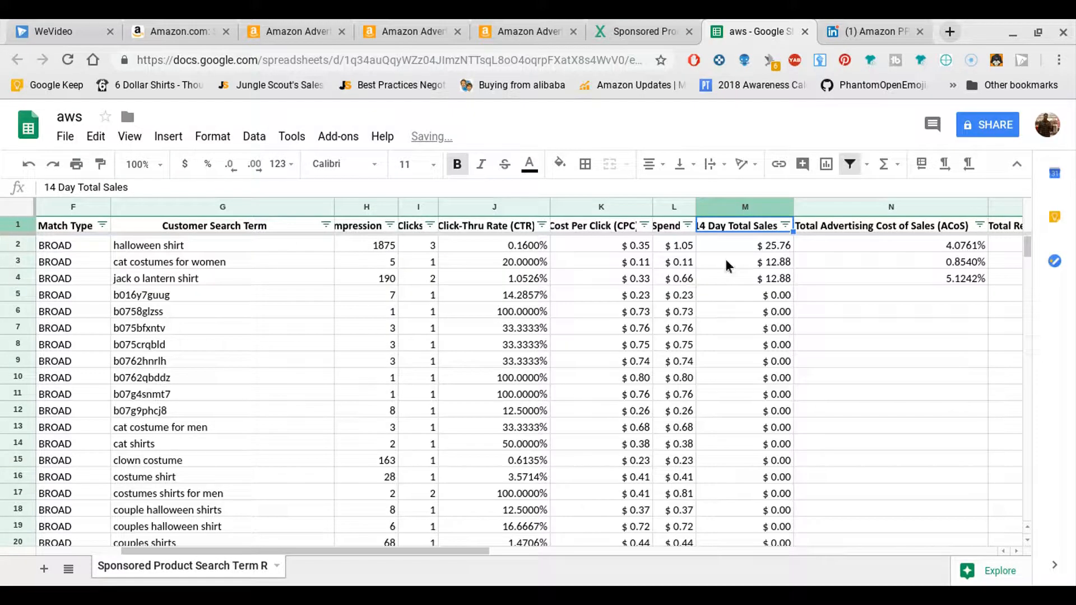
- Examine the 14 Day Total Sales column down to row 74 and check the sales values in M2 to M4
click(752, 247)
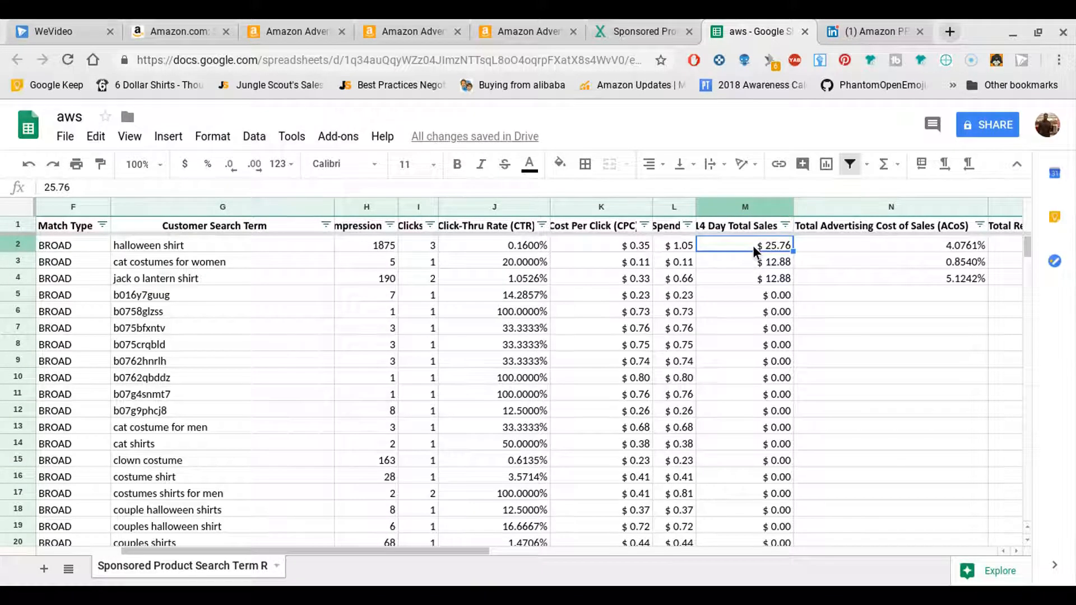
scroll(751, 360, down, 18)
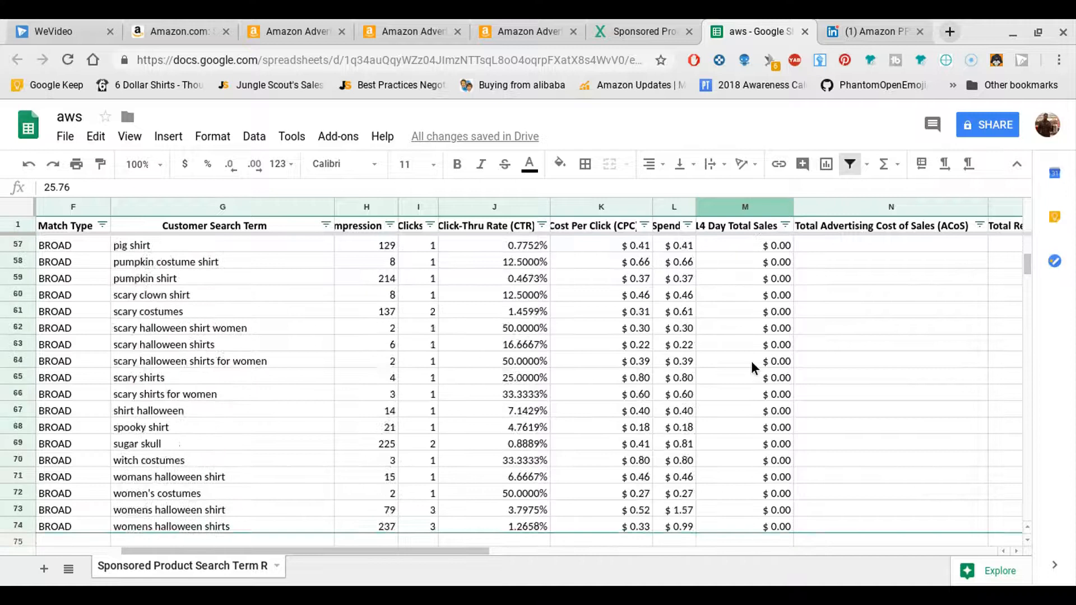
scroll(751, 361, up, 18)
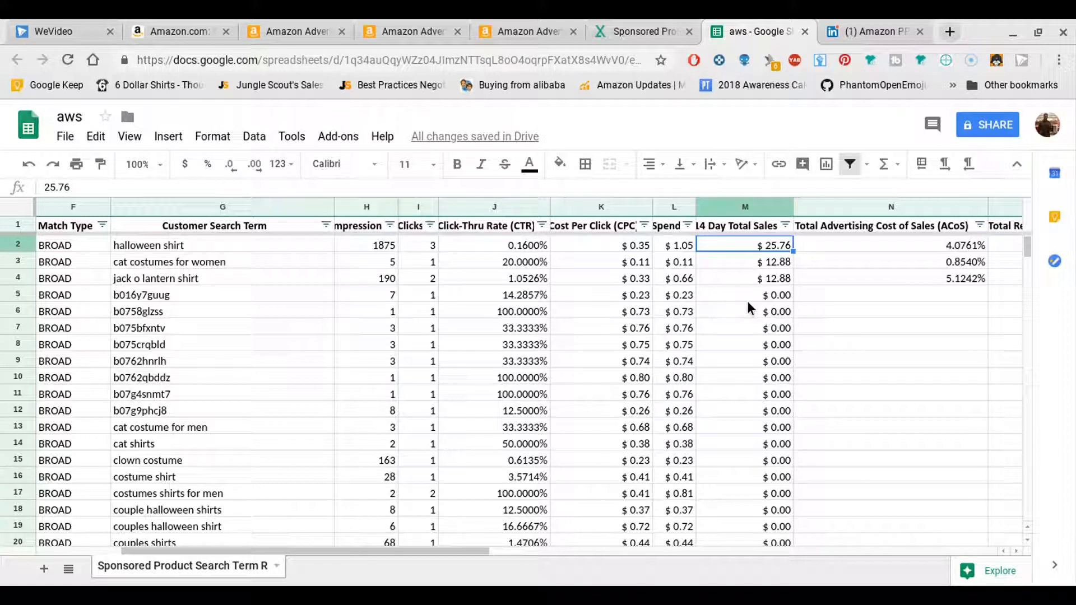
click(751, 263)
click(750, 278)
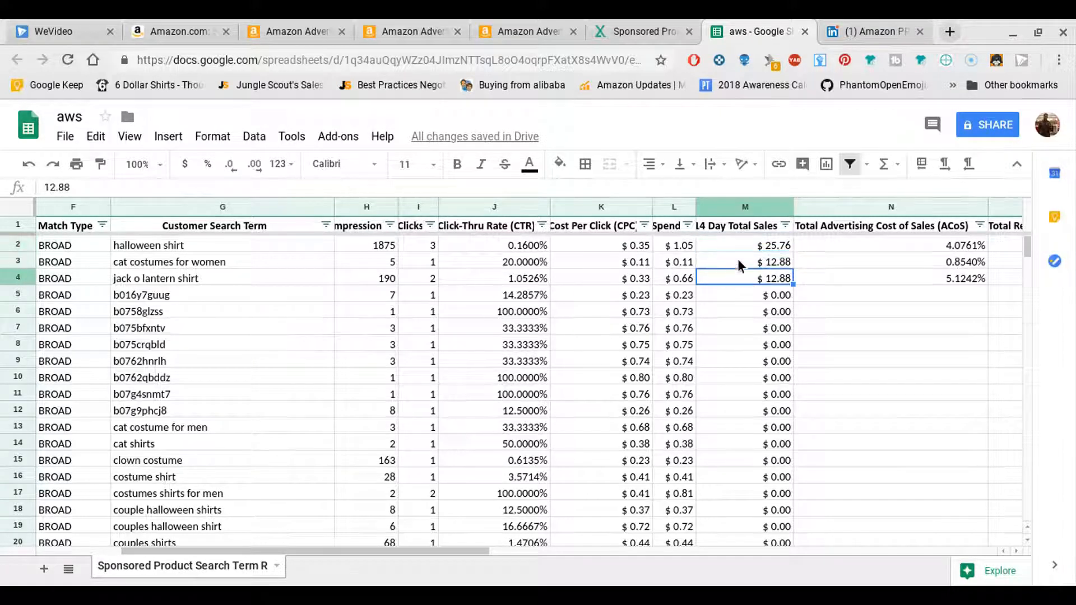
click(736, 247)
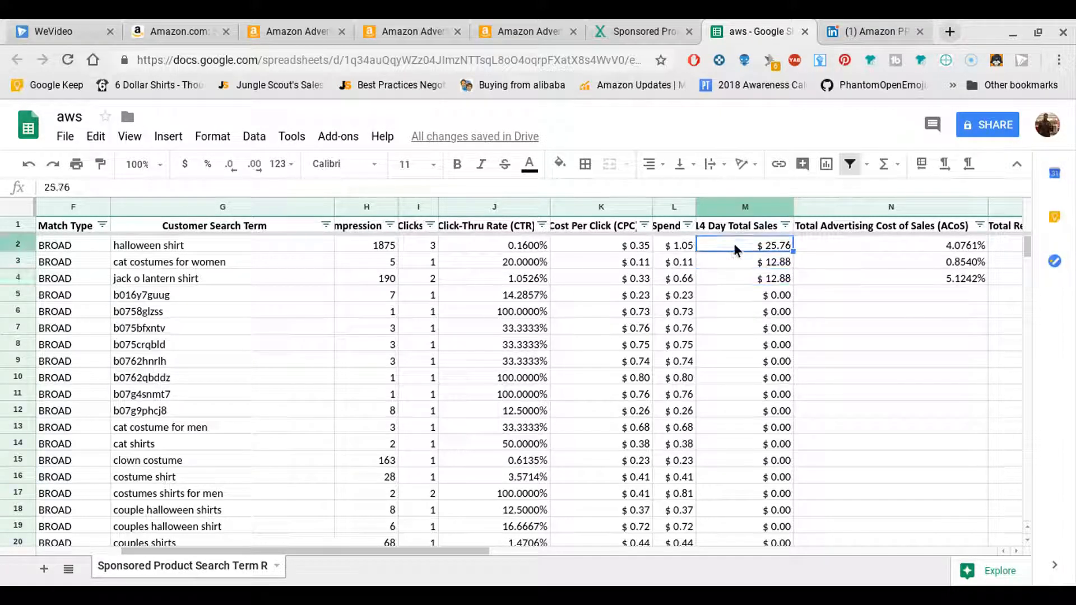
- Go through the halloween shirt row from its search term across to the 14 Day Total Units column
key(Left)
key(Left)
key(Left)
key(Left)
key(Left)
key(Left)
key(Right)
key(Right)
key(Right)
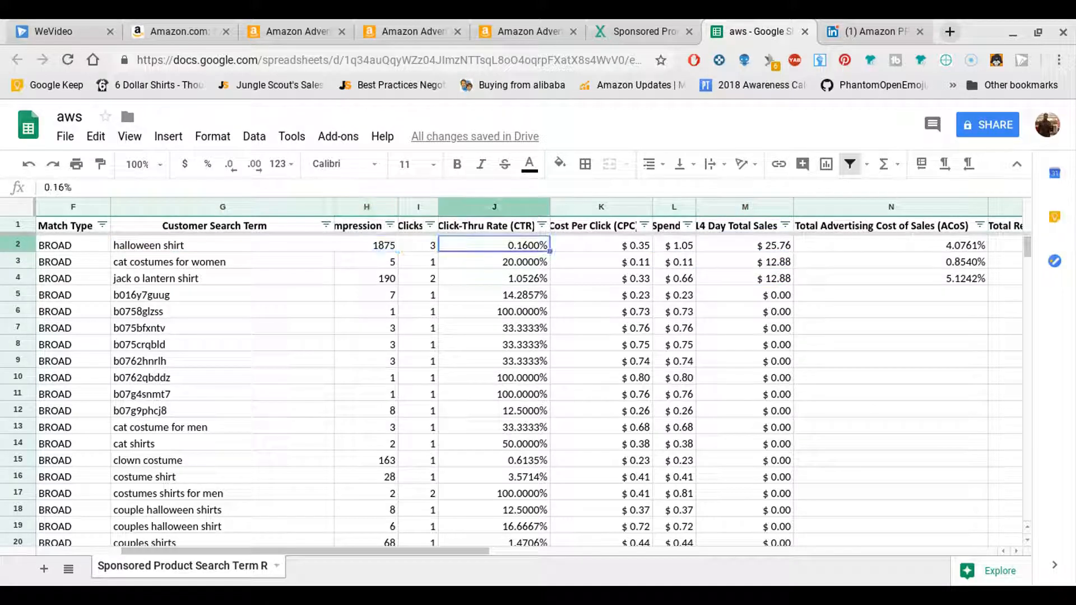
key(Right)
key(Right)
key(Right)
key(Right)
key(Right)
key(Right)
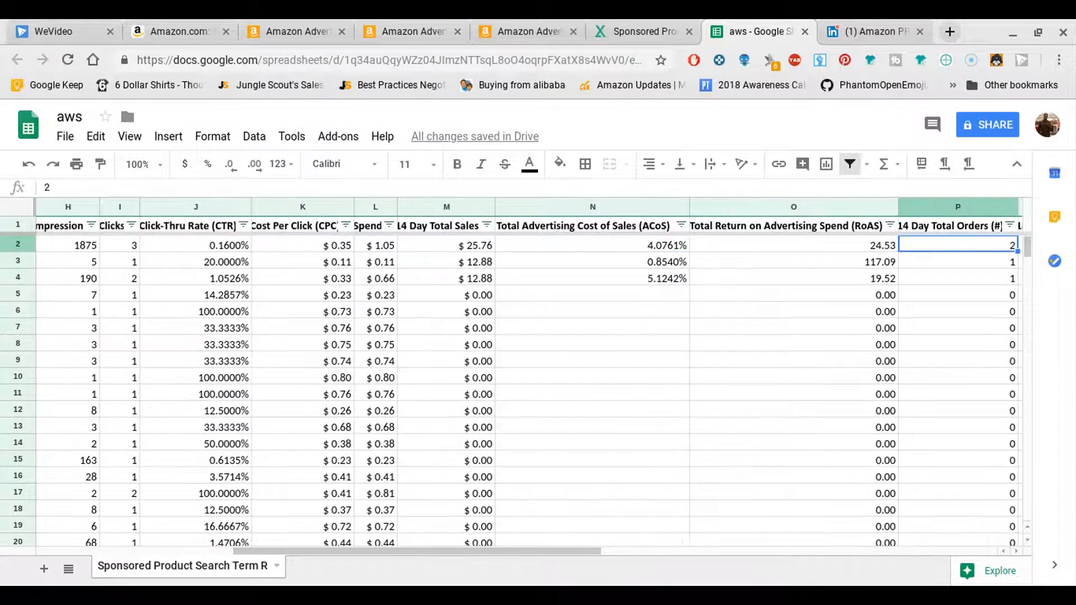
key(Right)
- Go back across row 2 past ACoS and Match Type to the halloween shirt search term in G2
key(Left)
key(Left)
key(Left)
key(Left)
key(Left)
key(Left)
key(Left)
key(Left)
key(Left)
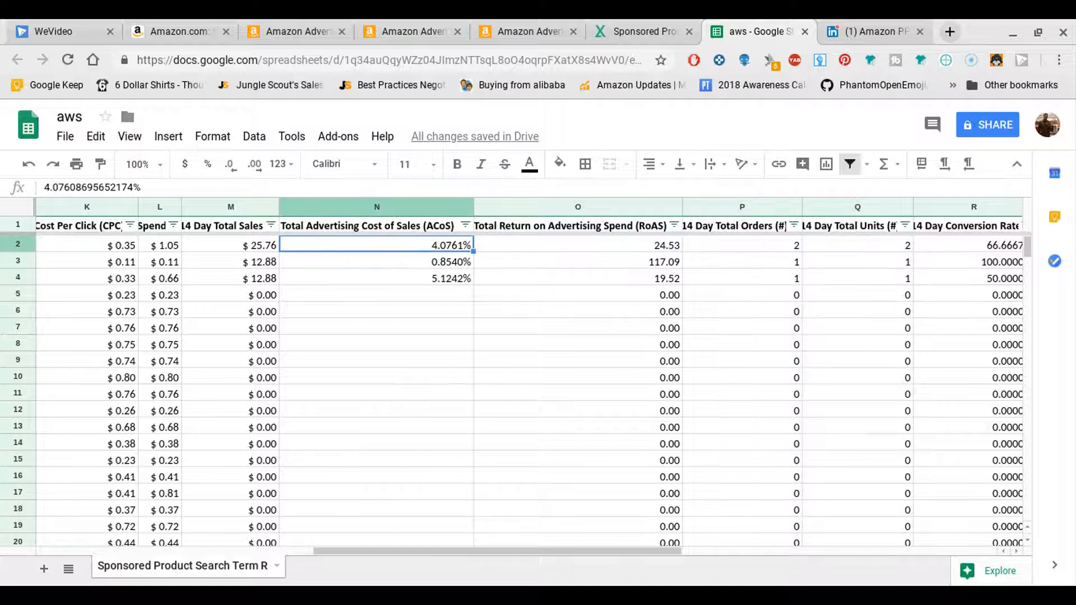
key(Left)
key(Left)
key(Left)
key(Left)
key(Right)
key(Right)
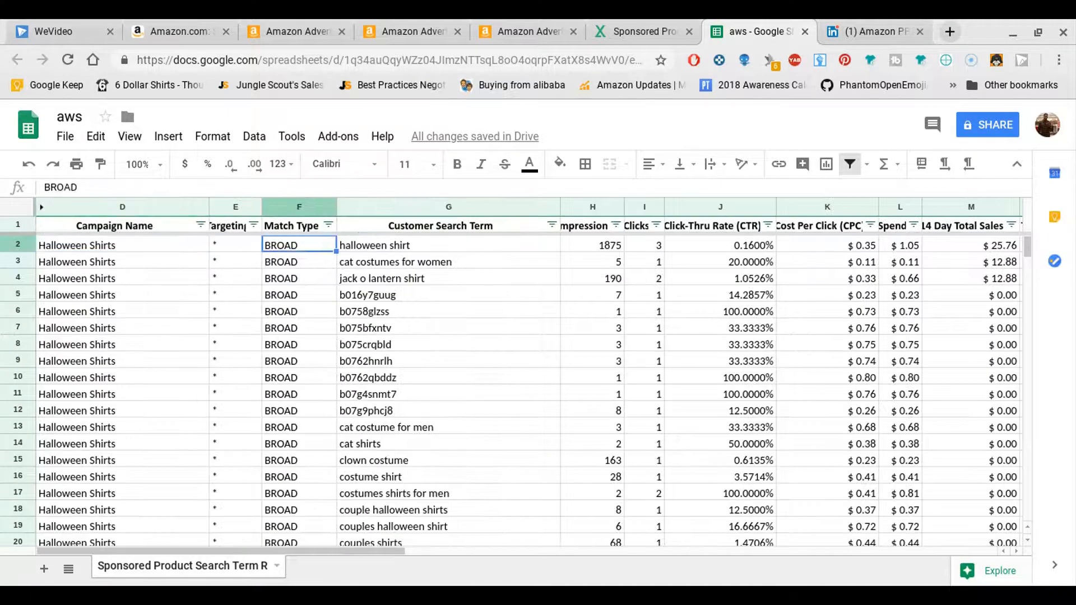
key(Right)
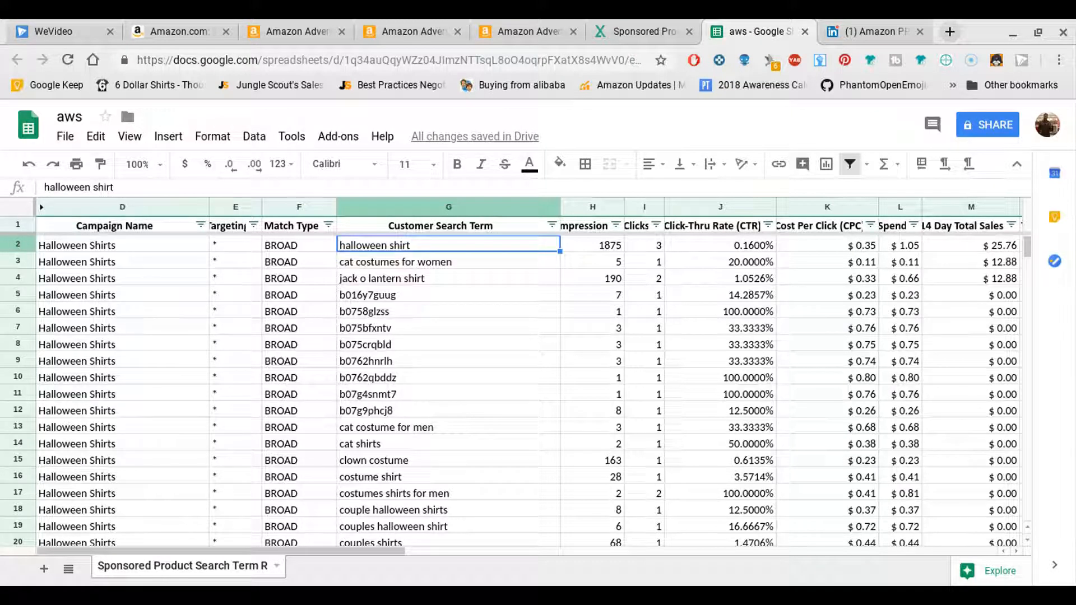
- Check the impressions, clicks and click-thru rate for the halloween shirt search term
key(Left)
key(Right)
key(Right)
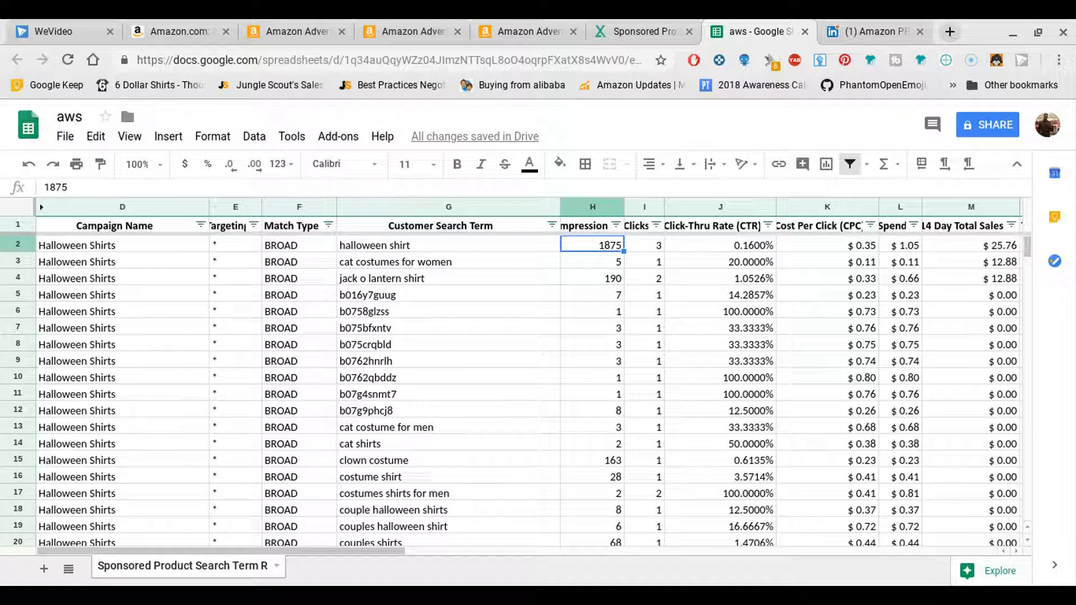
key(Right)
key(Right)
key(Right)
key(Left)
key(Left)
key(Left)
key(Left)
key(Right)
key(Right)
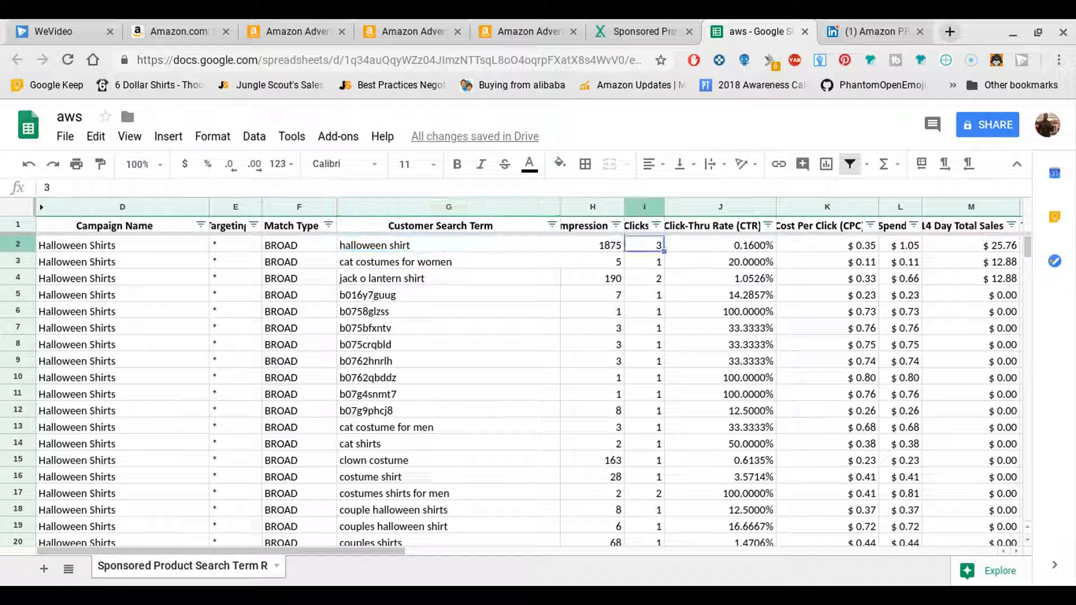
- Compare the cost per click and spend for halloween shirt with its 14 Day Total Sales
key(Right)
key(Right)
key(Right)
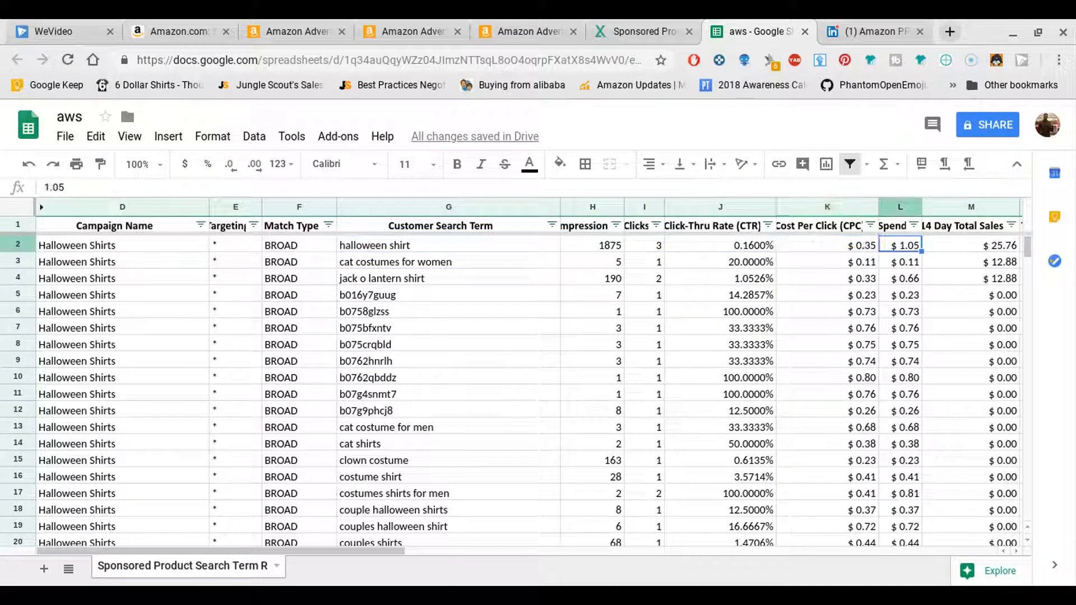
key(Left)
key(Left)
key(Left)
key(Right)
key(Right)
key(Right)
key(Left)
key(Right)
key(Right)
key(Right)
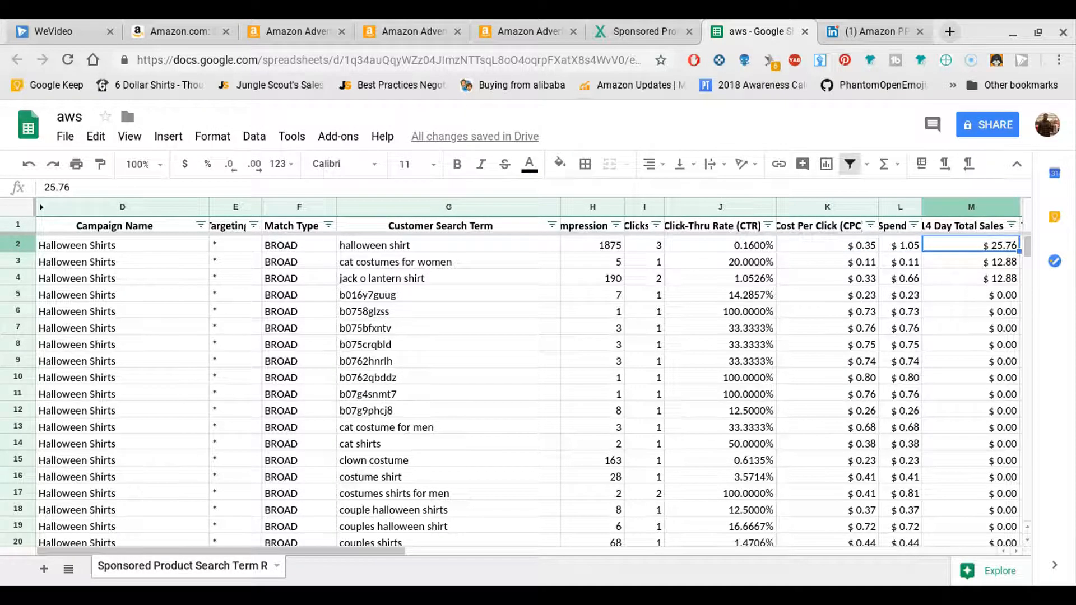
key(Left)
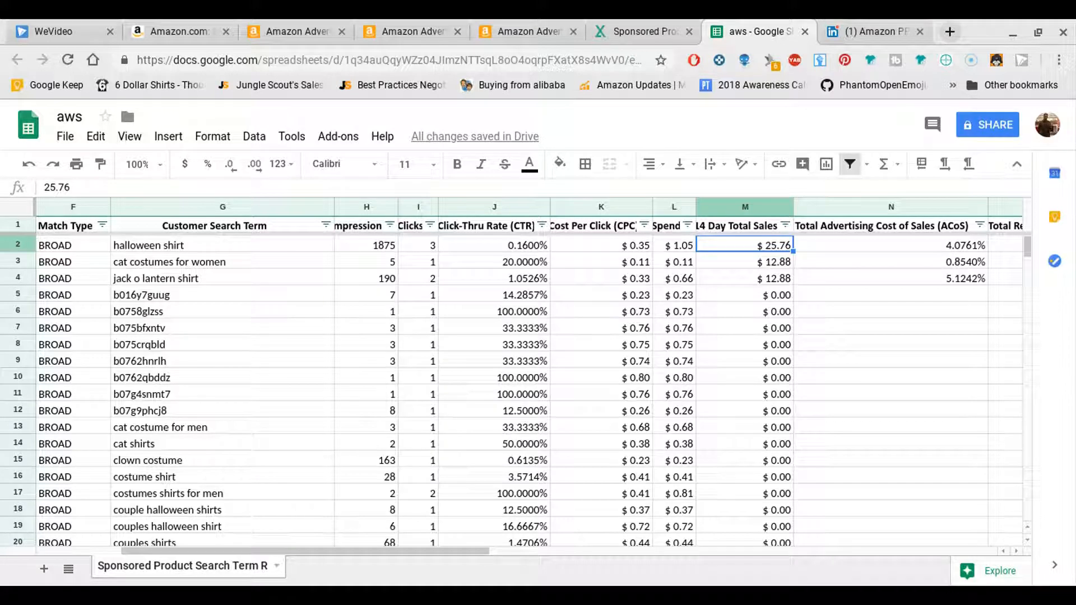
- Check the ACoS, RoAS and 14 Day Total Orders for halloween shirt, and return to its search term in G2
key(Right)
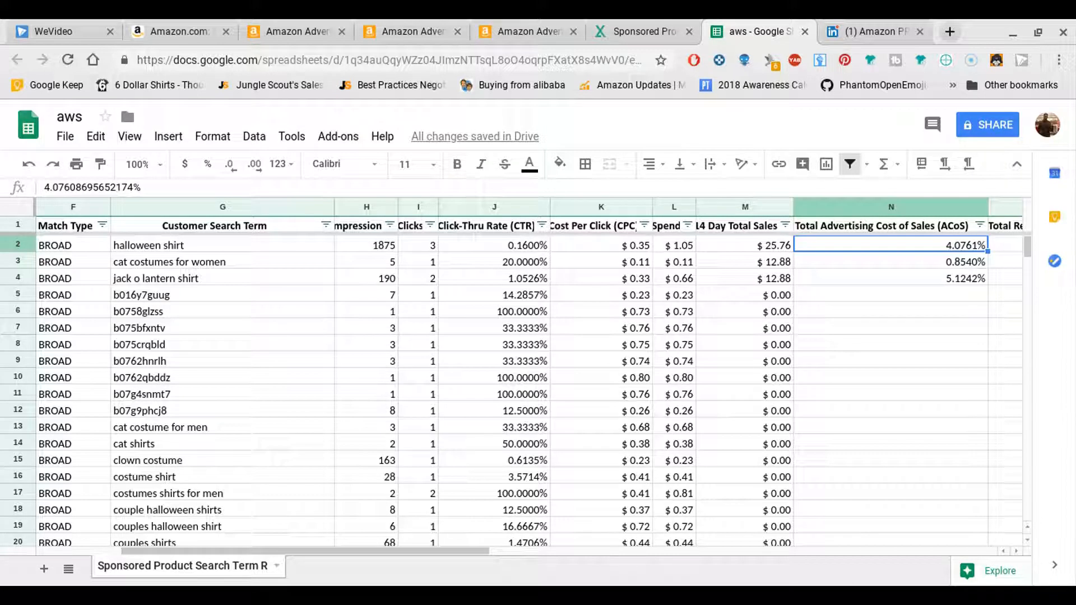
key(Right)
key(Right)
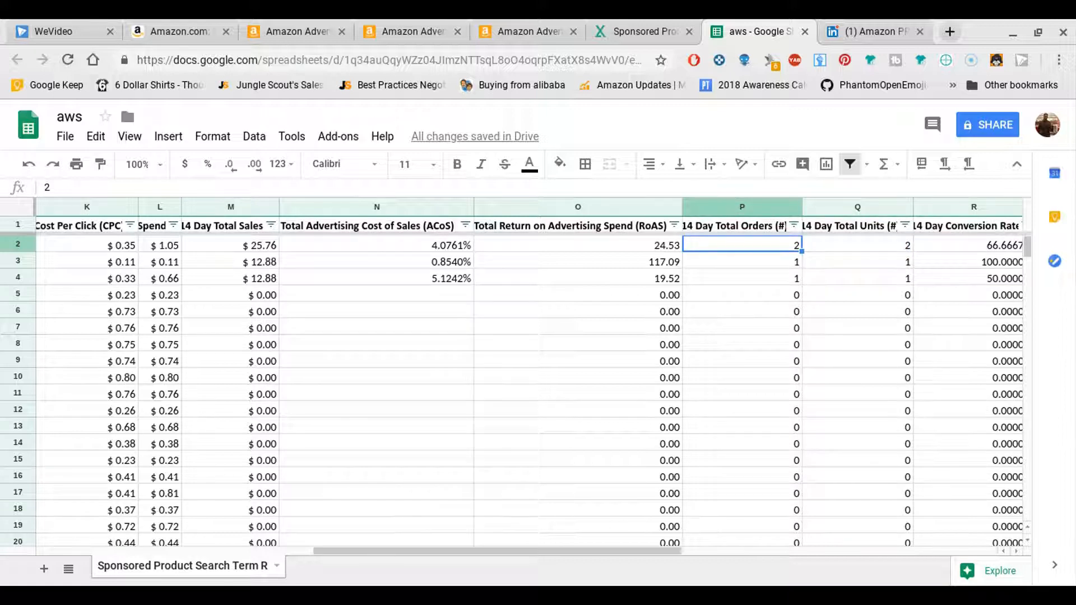
key(Left)
key(Right)
key(Left)
key(Left)
key(Left)
key(Left)
key(Left)
key(Left)
key(Left)
key(Left)
key(Left)
key(Left)
key(Left)
key(Left)
key(Right)
key(Right)
key(Right)
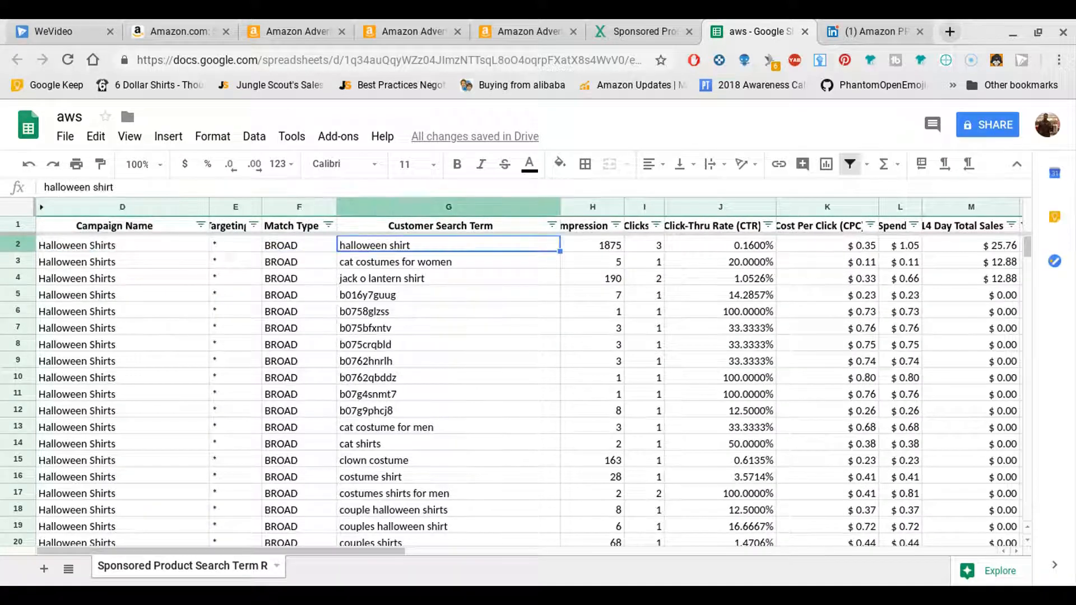
- Check the impressions, clicks, click-thru rate, cost per click and spend for cat costumes for women in row 3
key(Down)
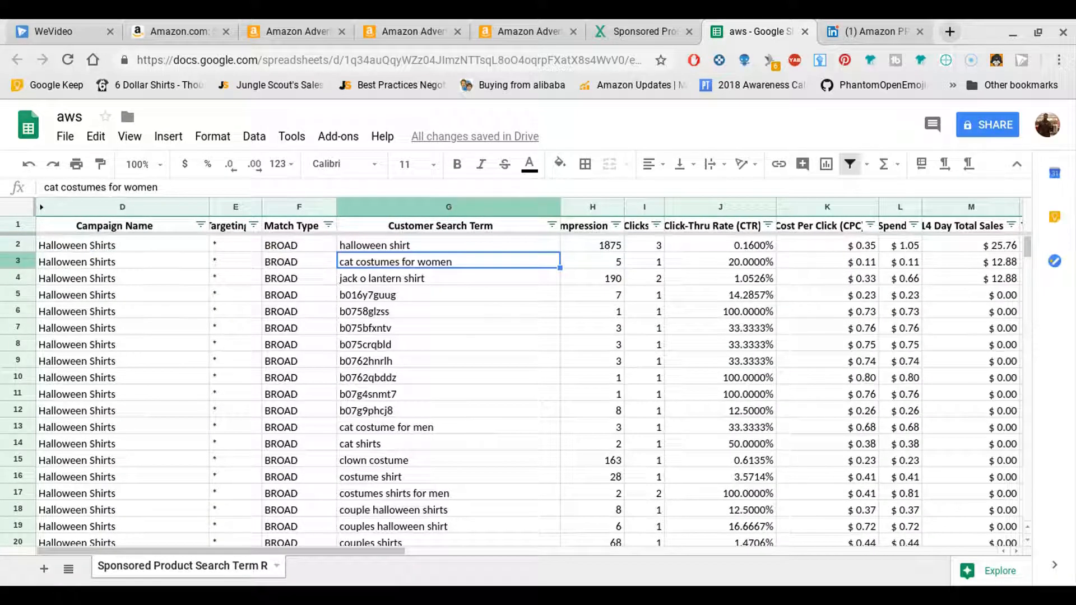
key(Right)
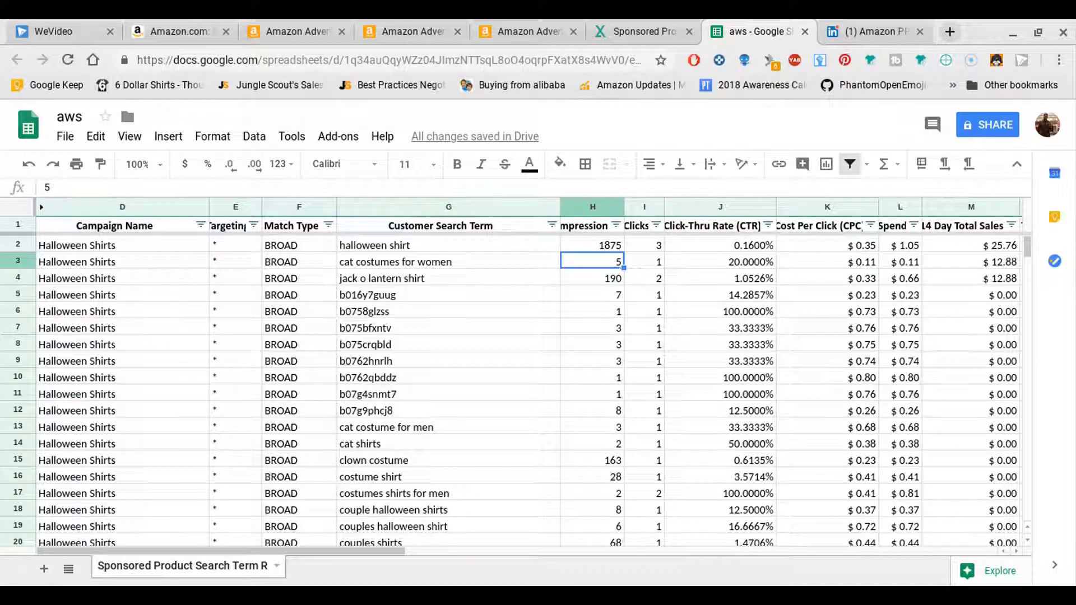
click(644, 262)
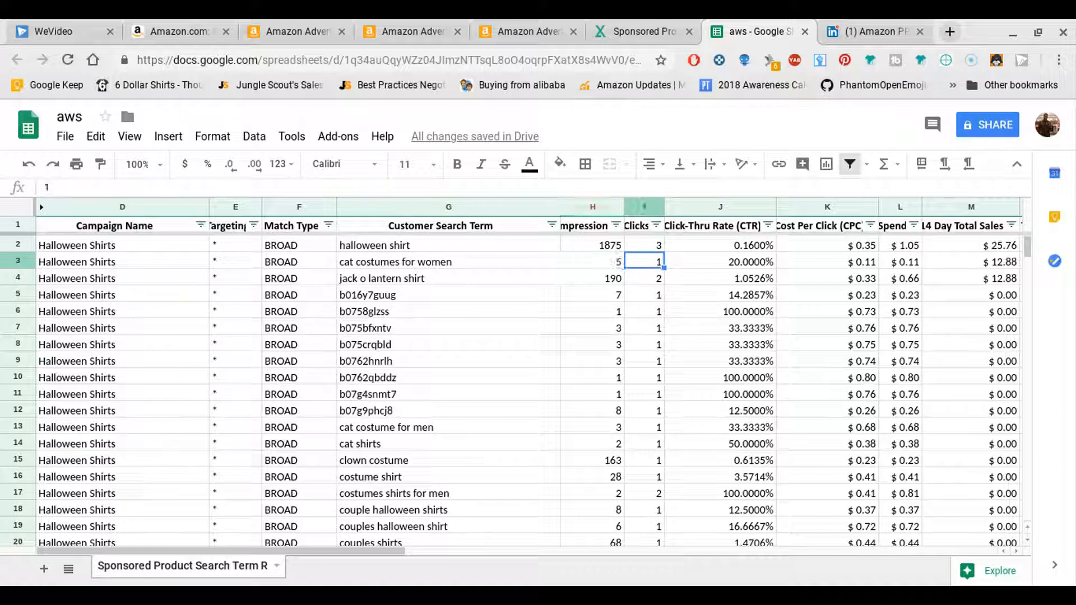
click(719, 261)
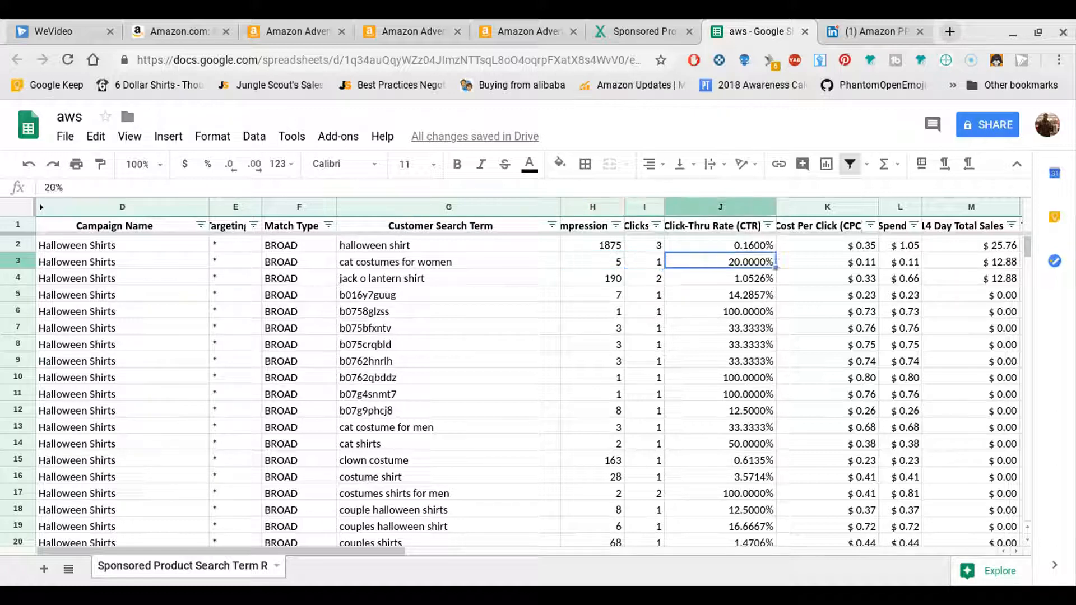
click(827, 261)
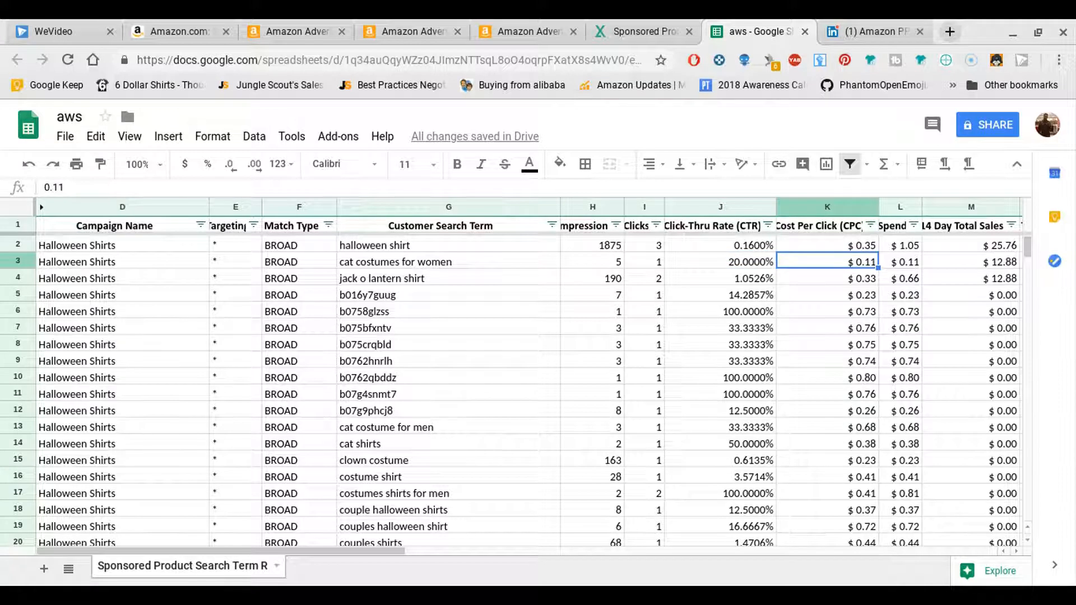
click(899, 261)
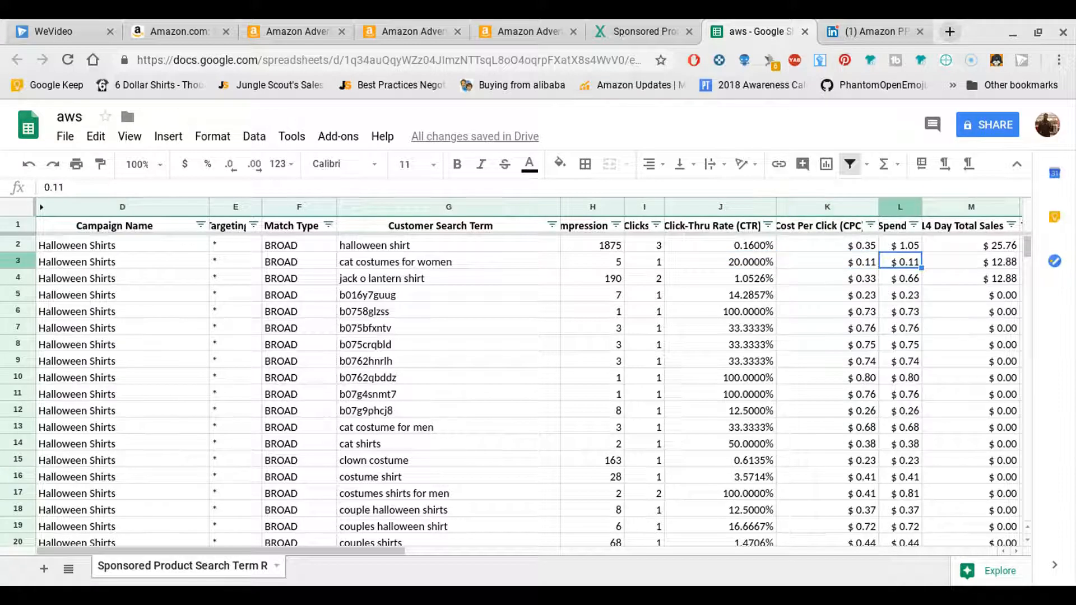
- Check the 14 Day Total Sales, ACoS, RoAS, orders, units, conversion rate and ASIN figures for cat costumes for women in row 3
click(971, 261)
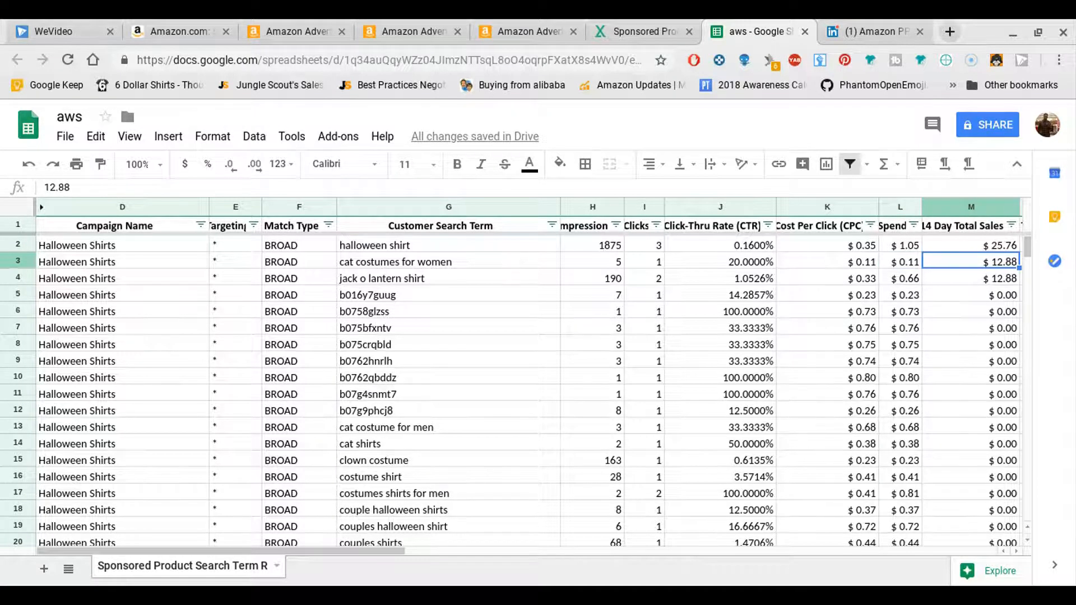
key(Right)
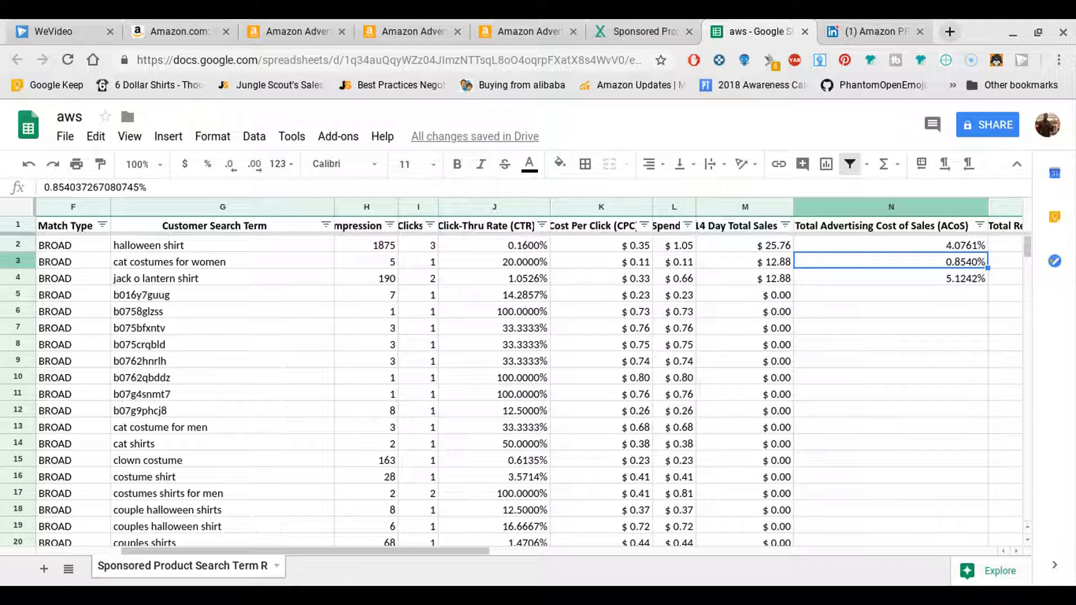
key(Right)
key(Right)
key(Right)
key(Right)
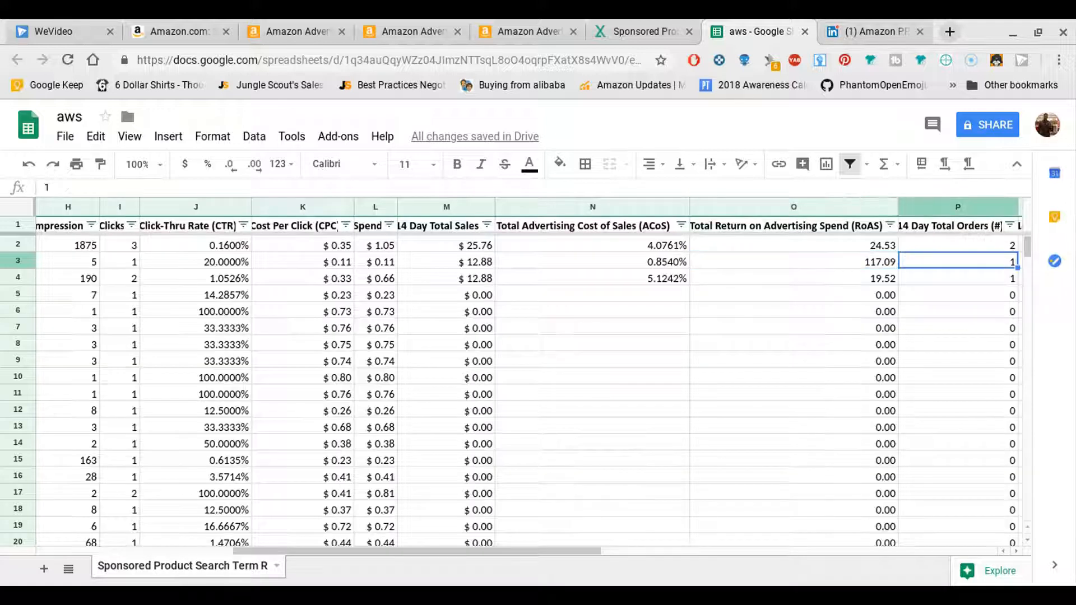
key(Right)
key(Right)
key(Right)
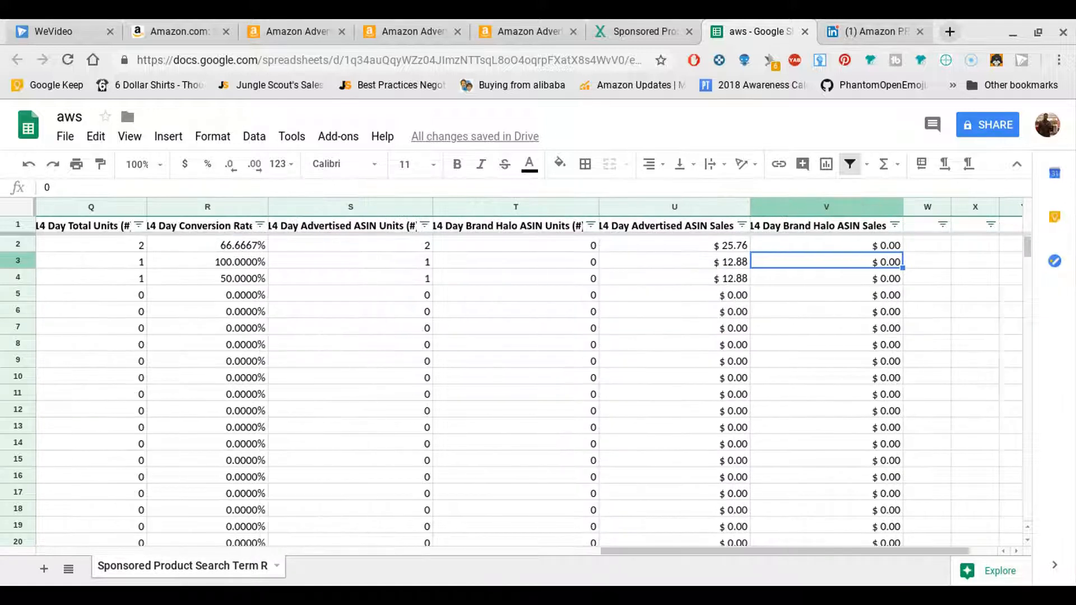
- Go back along row 3 to the cat costumes for women search term in G3
key(Left)
key(Left)
key(Left)
key(Left)
key(Left)
key(Left)
key(Left)
key(Left)
key(Left)
key(Left)
key(Left)
key(Left)
key(Left)
key(Left)
key(Left)
key(Left)
key(Left)
key(Right)
key(Right)
key(Right)
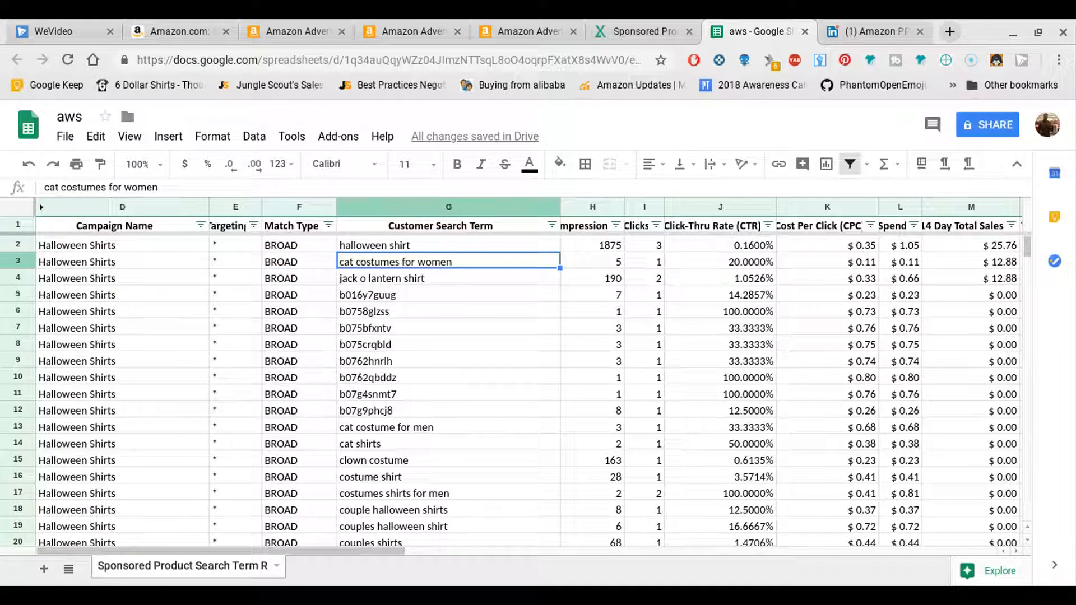
- Compare the three search terms with sales in G2 to G4, finishing on jack o lantern shirt
key(Down)
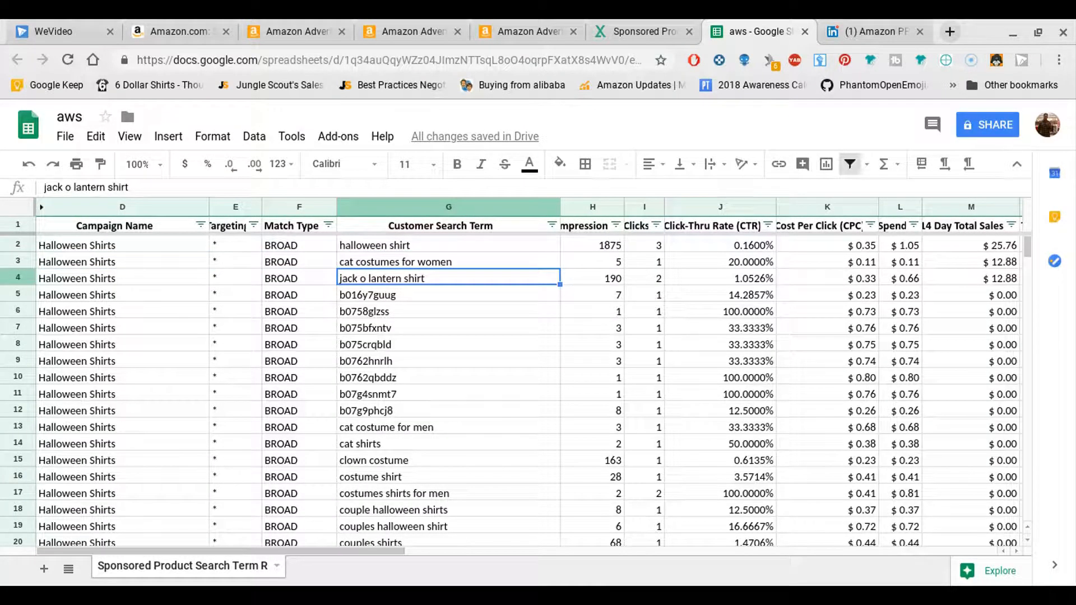
key(Up)
key(Up)
key(Up)
key(Down)
key(Down)
key(Up)
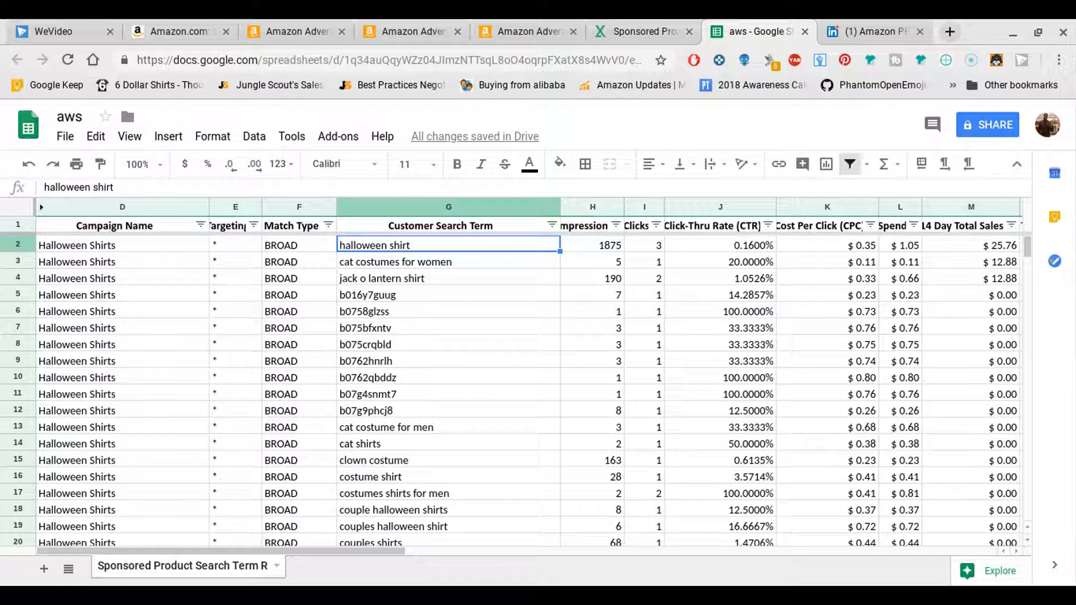
key(Down)
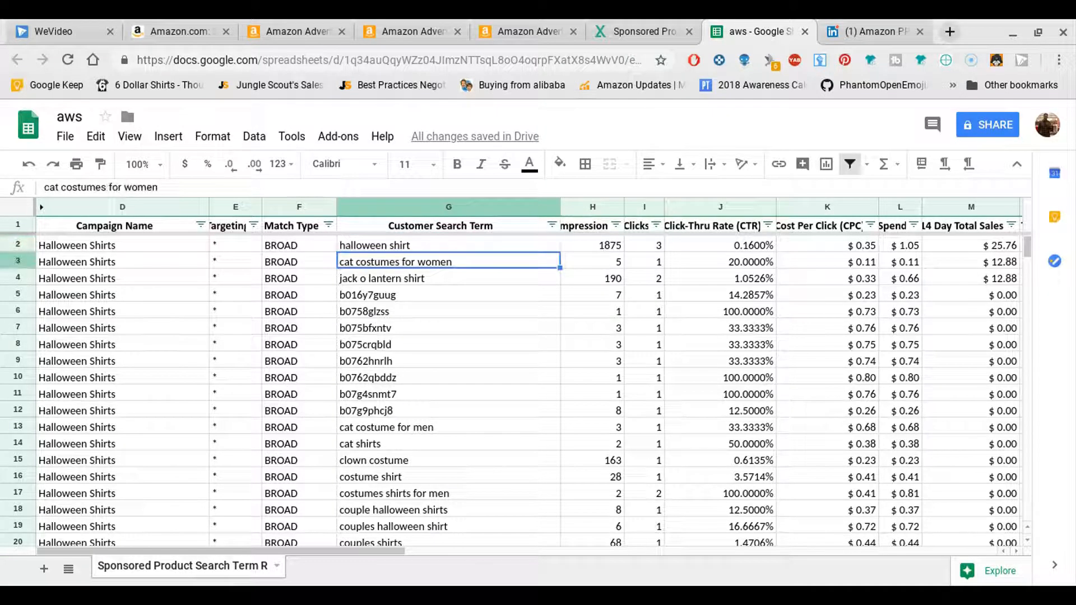
key(Up)
key(Down)
key(Down)
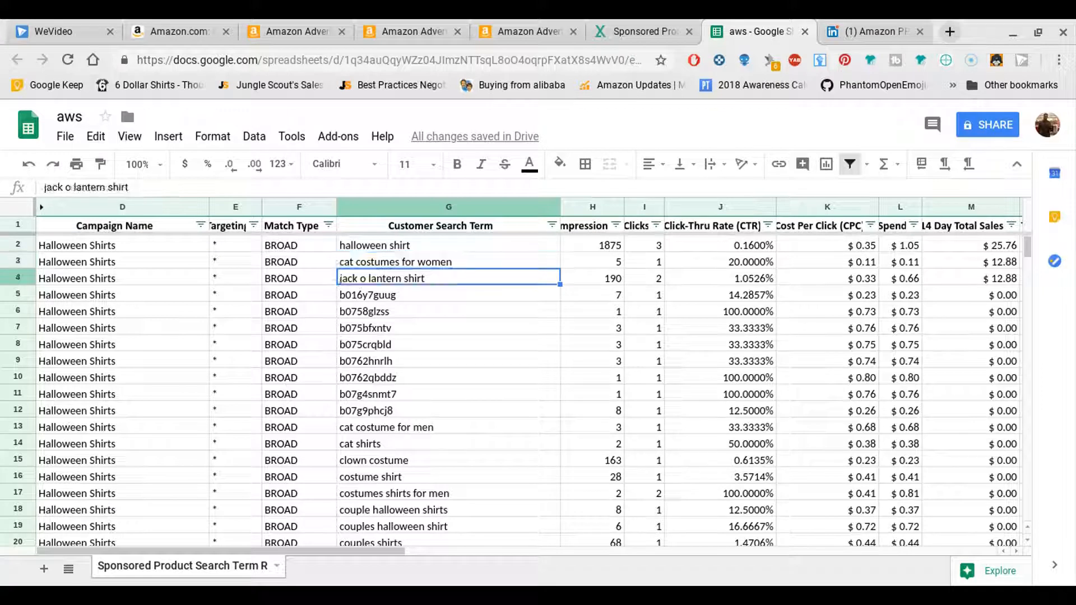
- Check the jack o lantern shirt figures in row 4, from impressions through to the 14 Day Conversion Rate
key(Right)
key(Left)
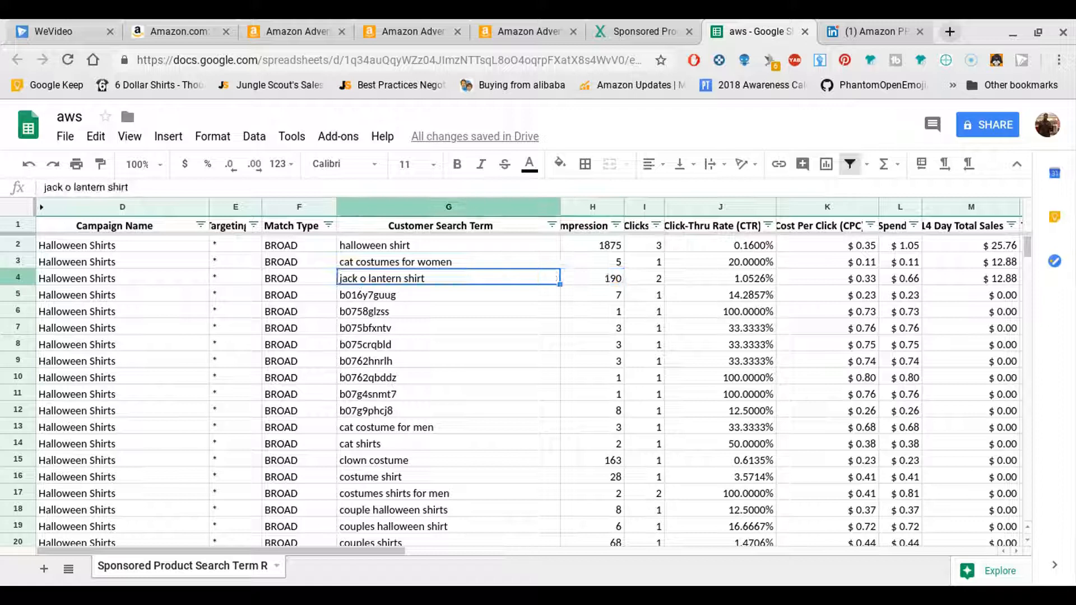
key(Right)
key(Right)
key(Right)
key(Right)
key(Right)
key(Right)
key(Right)
key(Right)
key(Right)
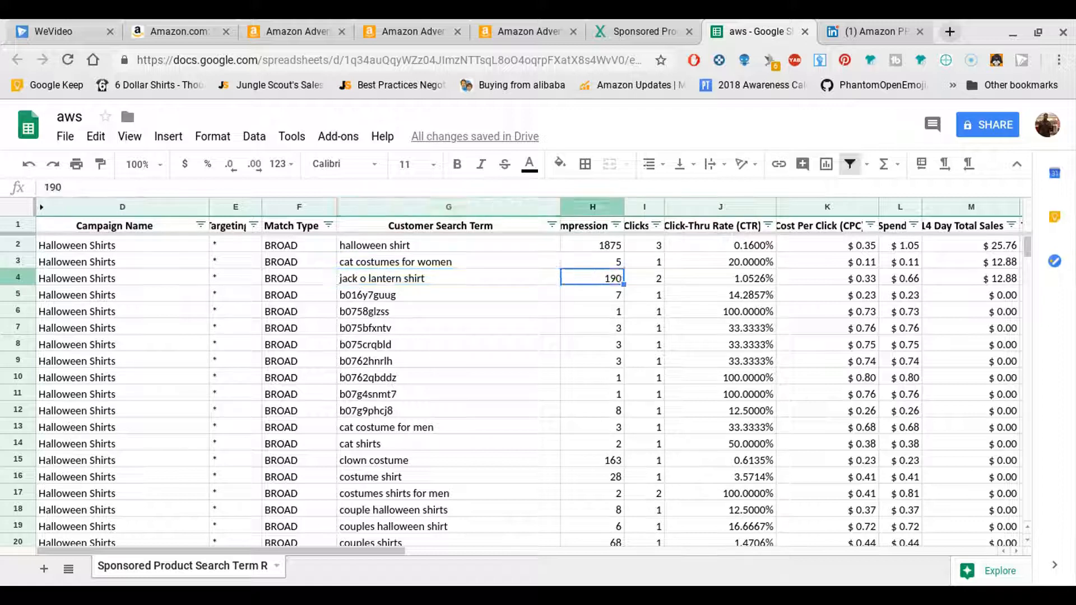
key(Right)
key(Right)
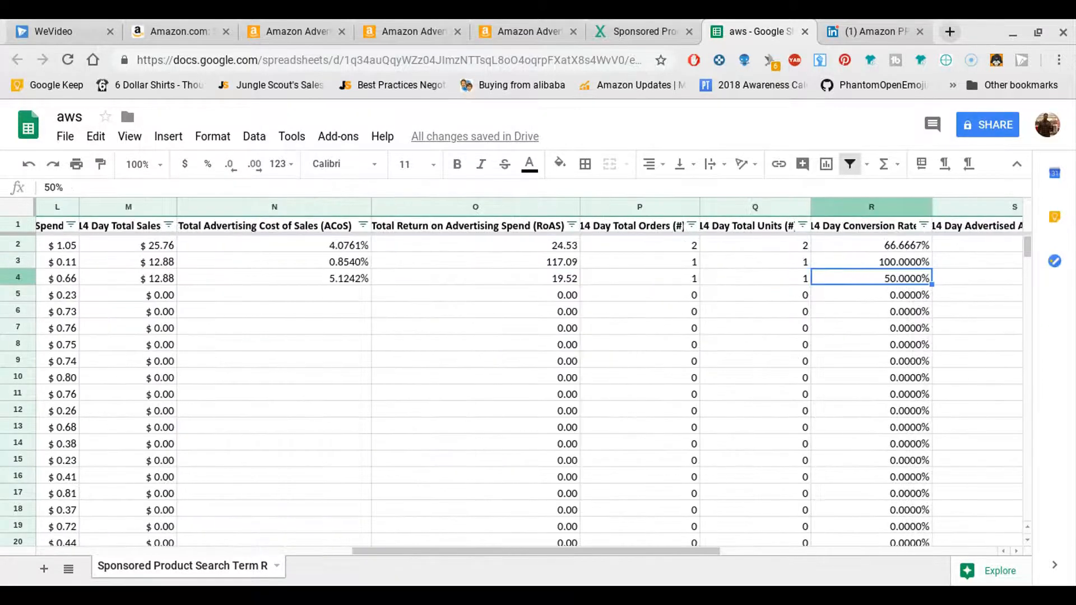
- Review the campaign name, match type and customer search term in row 4
key(Left)
key(Left)
key(Left)
key(Left)
key(Left)
key(Left)
key(Left)
key(Left)
key(Left)
key(Left)
key(Left)
key(Left)
key(Left)
key(Left)
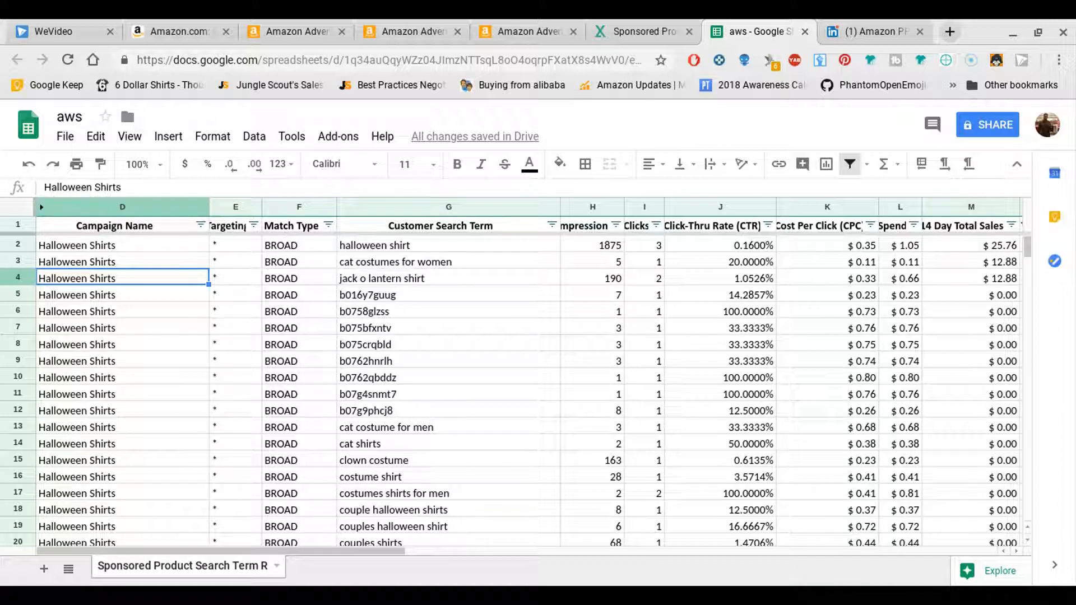
key(Right)
key(Right)
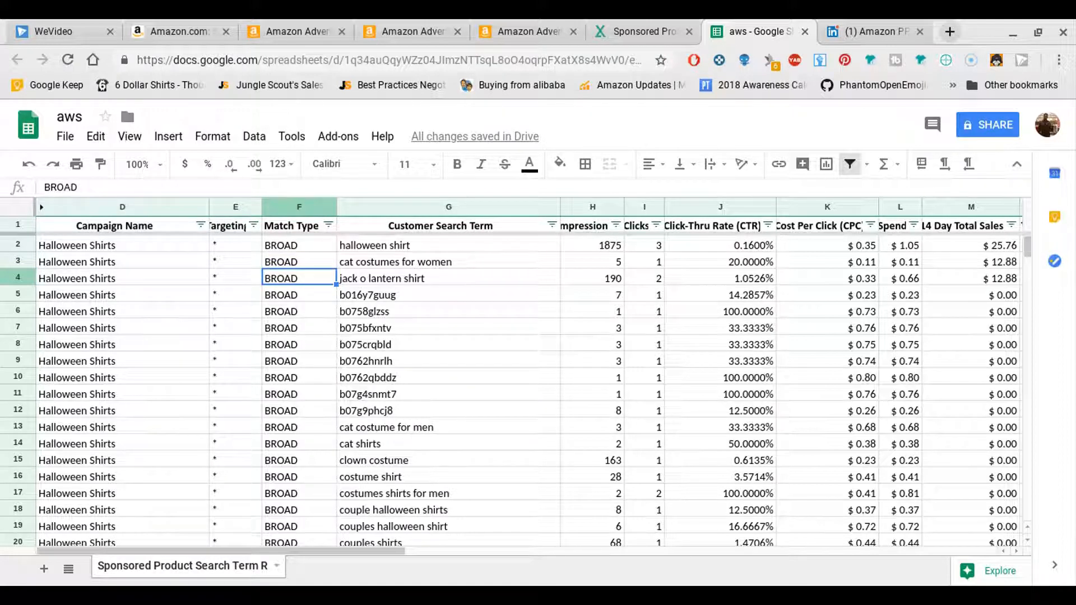
click(448, 278)
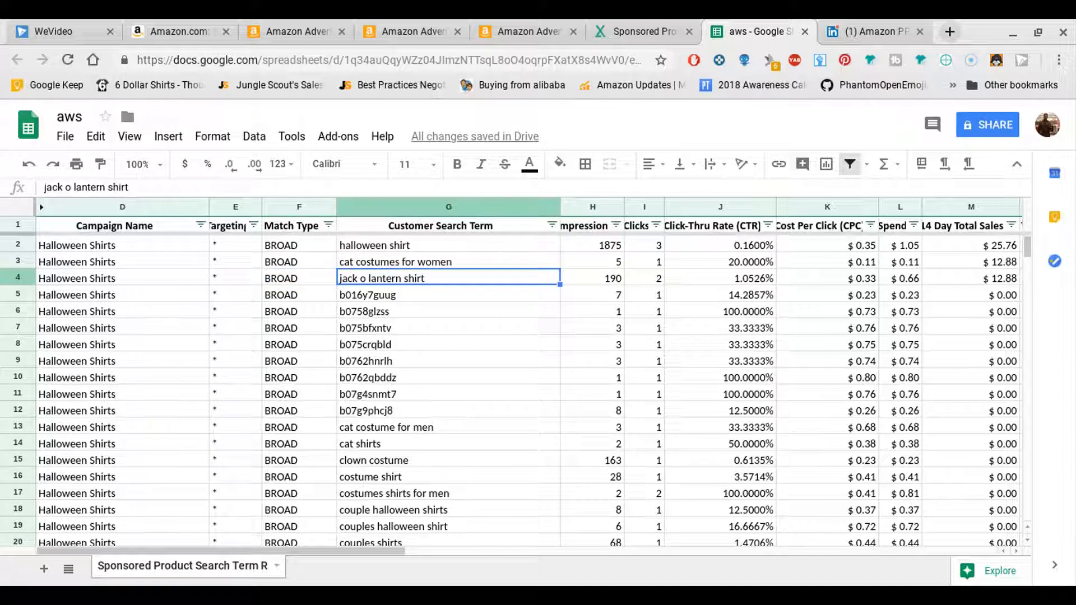
click(299, 278)
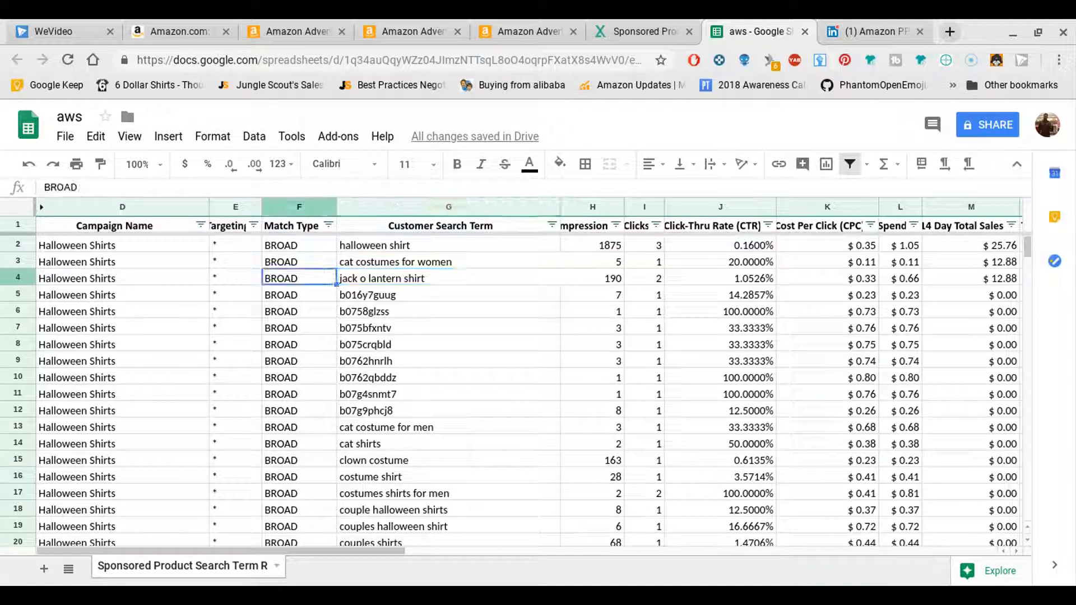
- Look over the Halloween Shirts campaign names around row 4, and go to the cat costumes for women search term in G3
key(Left)
key(Left)
key(Down)
key(Down)
key(Up)
key(Up)
key(Up)
key(Right)
key(Right)
key(Right)
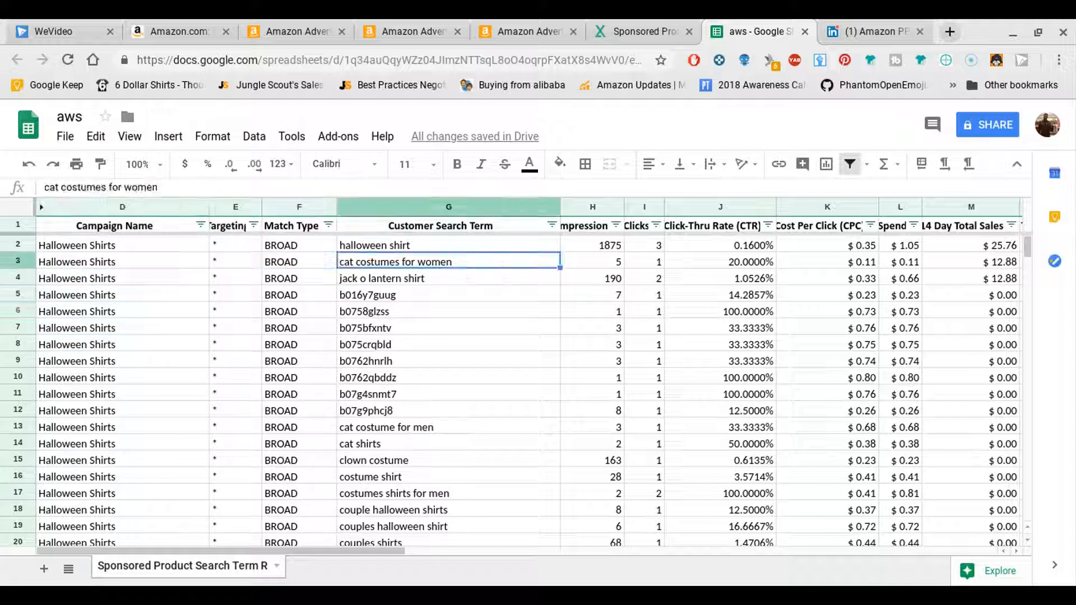
- Check the clicks for cat costumes for women, and the impressions, click-thru rate and cost per click for jack o lantern shirt
key(Right)
key(Right)
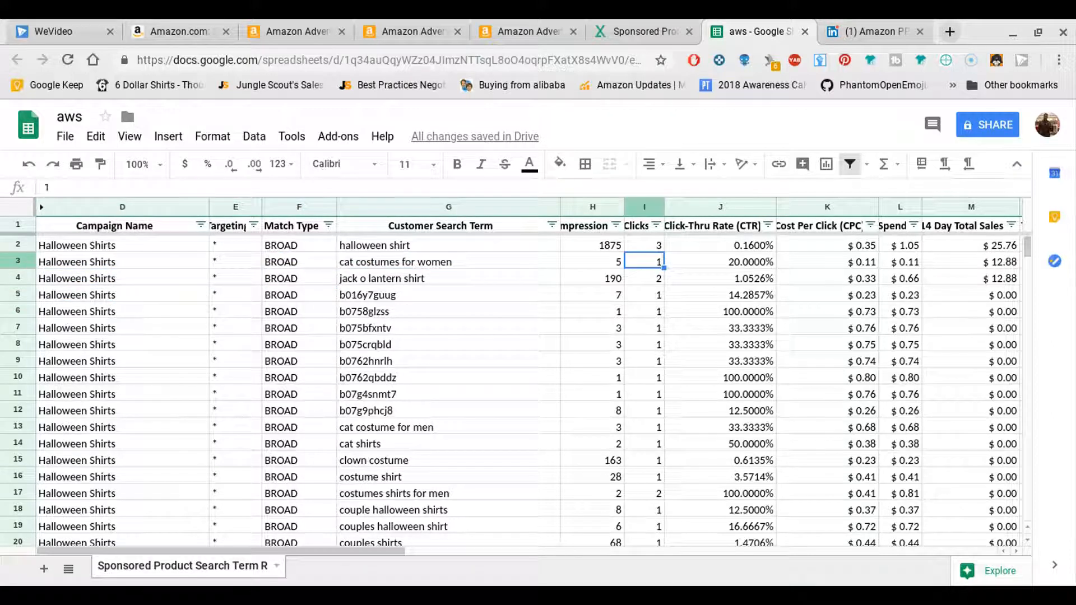
key(Down)
key(Left)
key(Left)
key(Left)
key(Right)
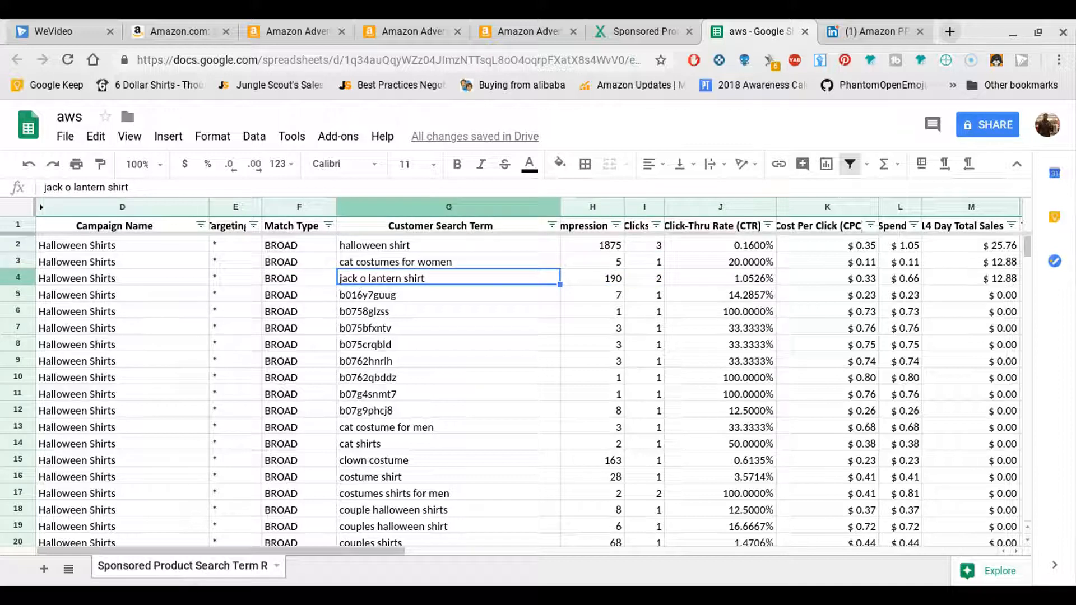
key(Right)
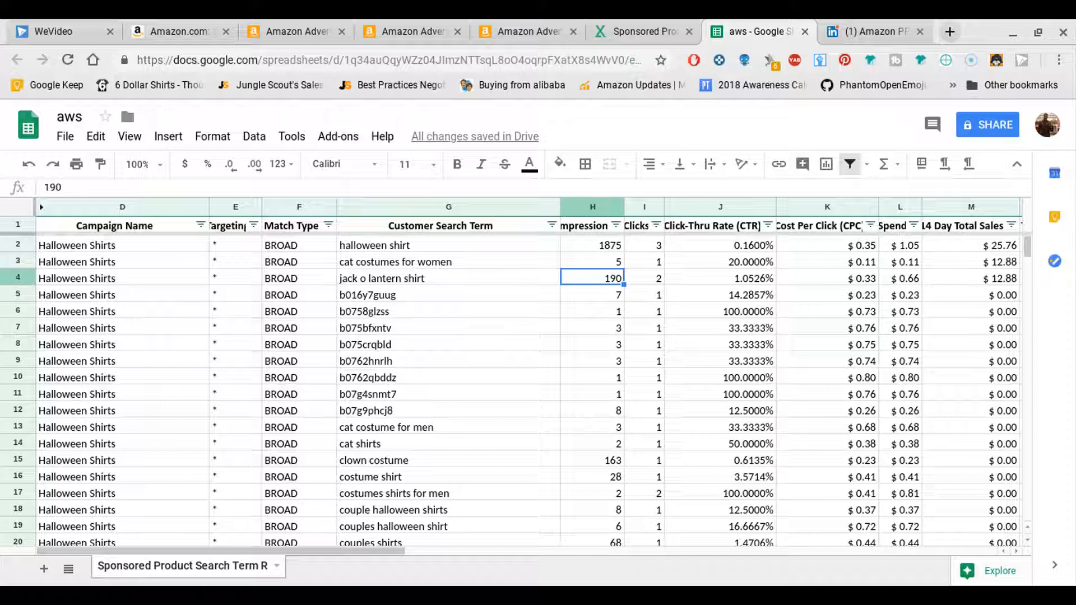
key(Right)
key(Right)
key(Right)
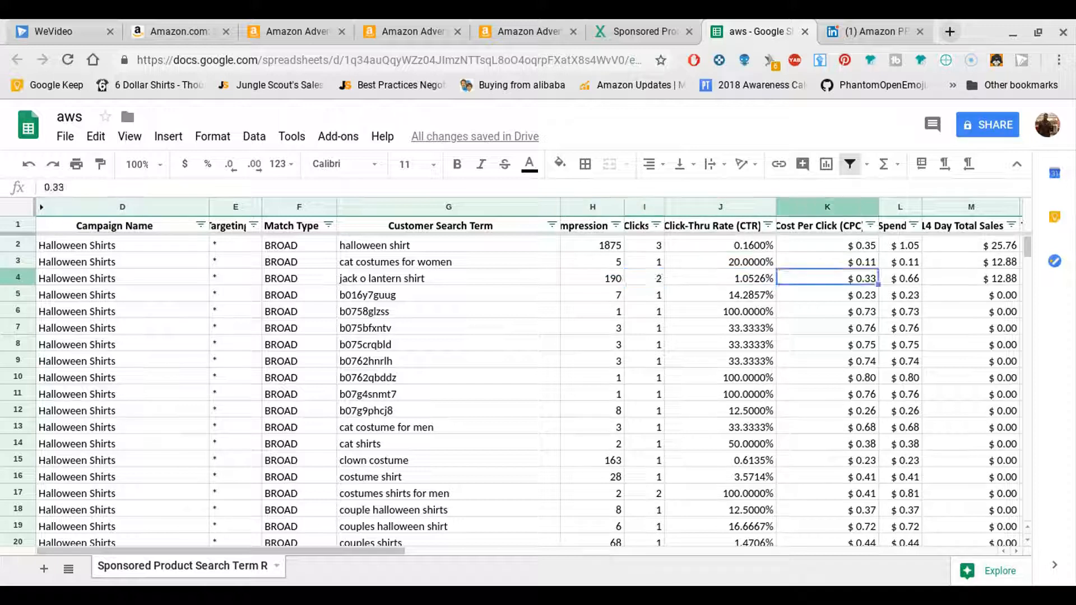
- Sort the report by Cost Per Click (CPC) in descending order and select the highest value in K2
click(870, 225)
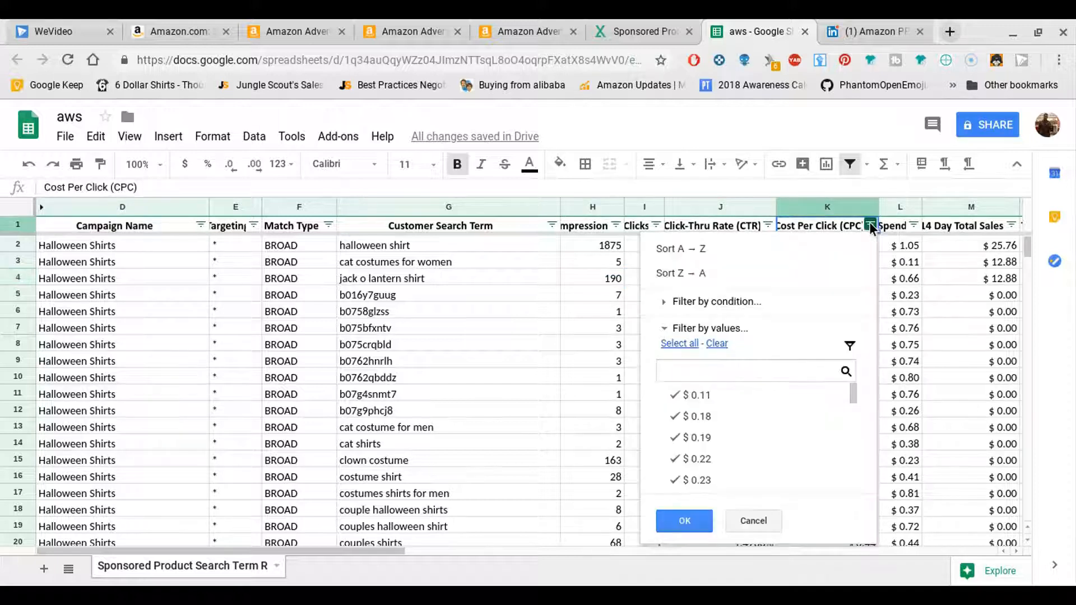
click(778, 275)
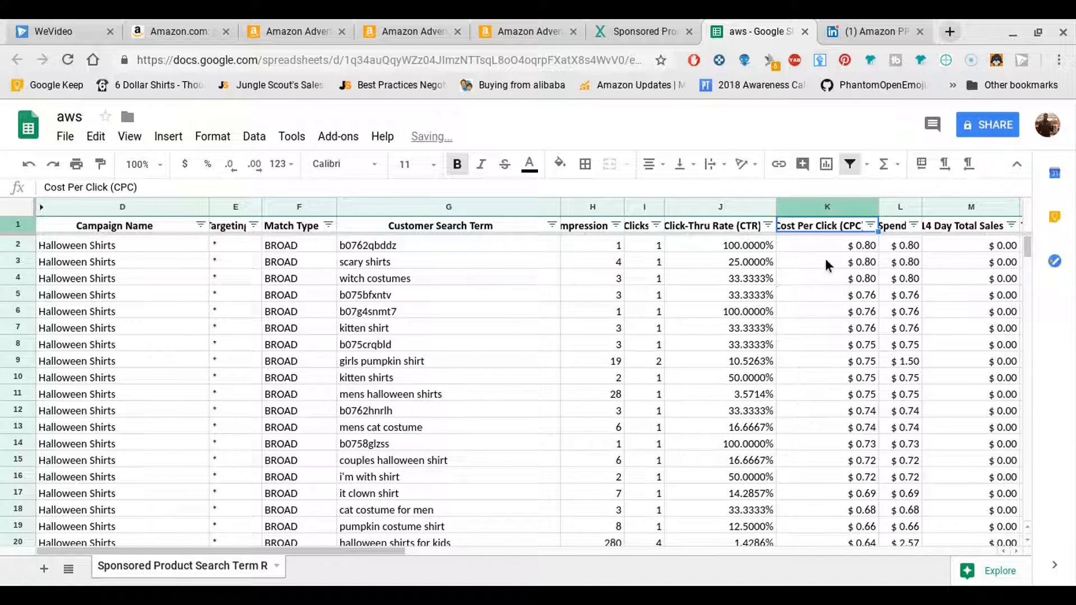
click(850, 246)
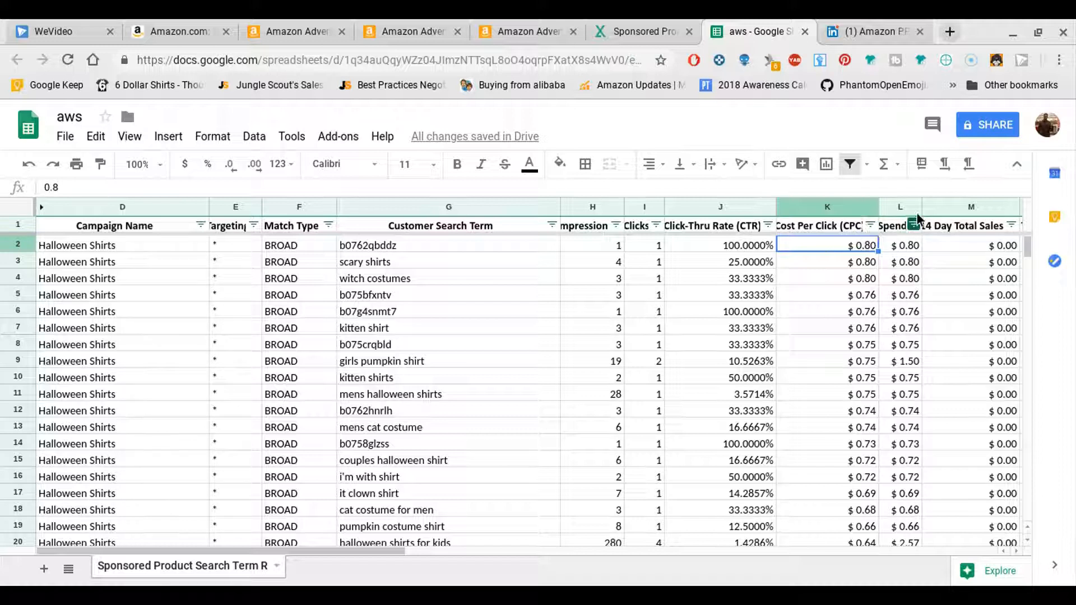
- Widen the Spend column and sort the report by Spend in descending order
drag(919, 207, 937, 207)
click(928, 258)
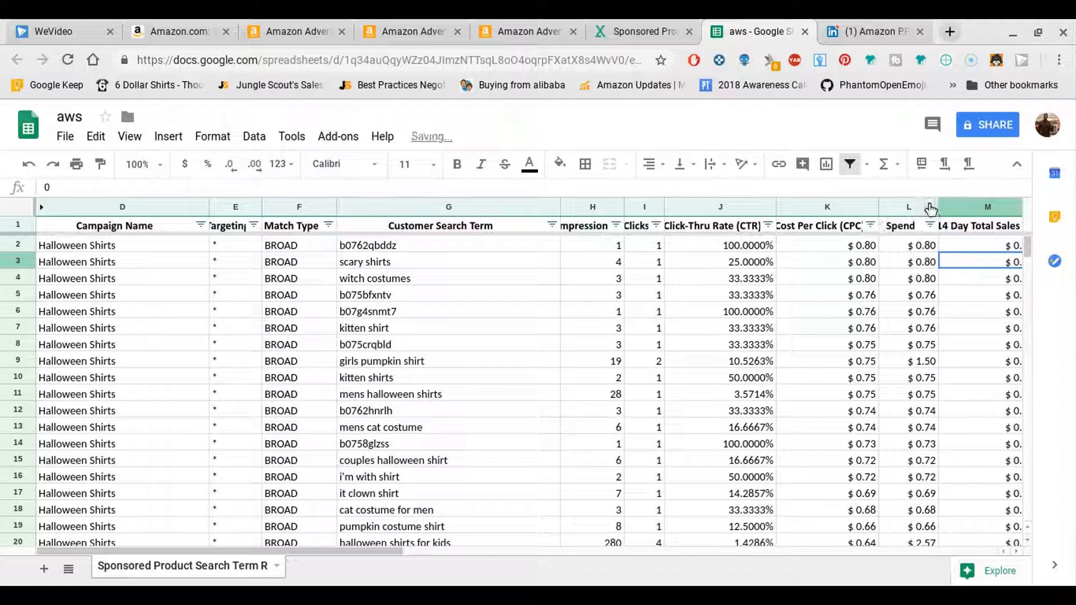
click(930, 225)
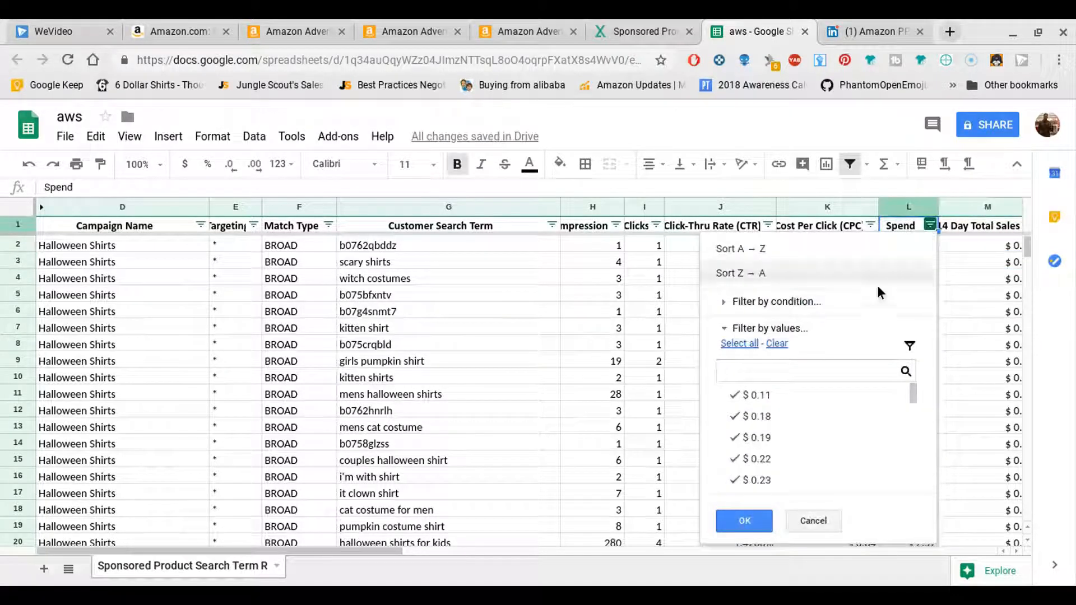
click(849, 281)
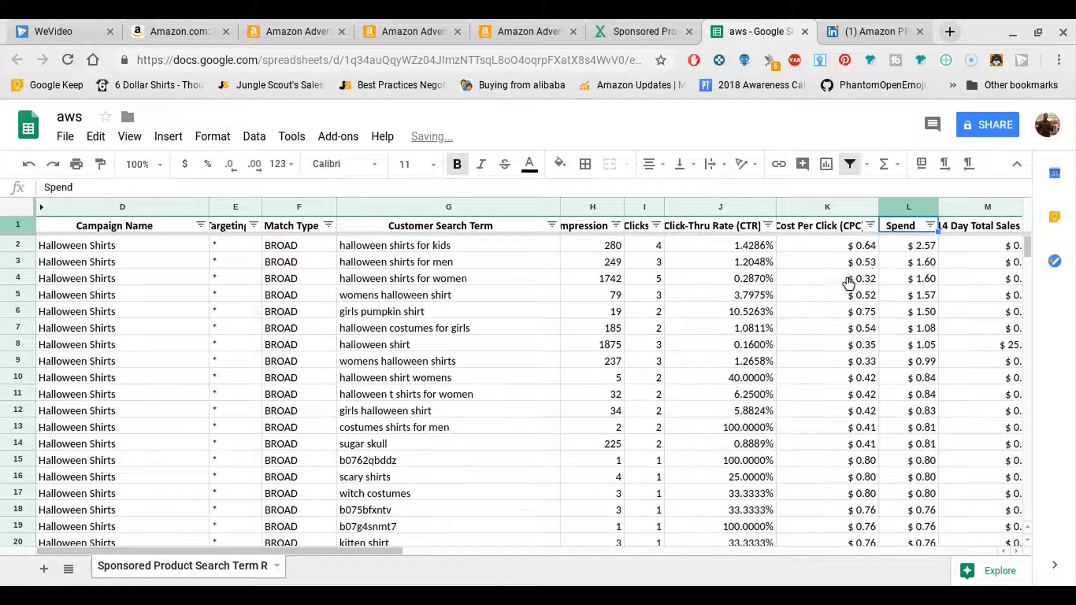
- Trace the highest Spend value in row 2 back to its customer search term
click(908, 247)
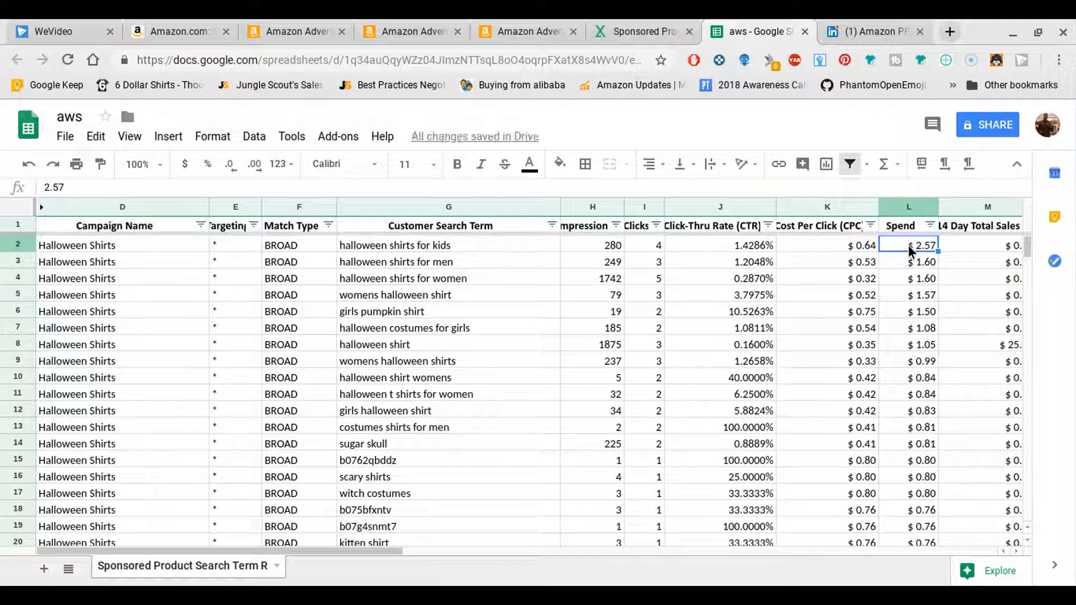
key(Left)
key(Left)
key(Left)
key(Left)
key(Left)
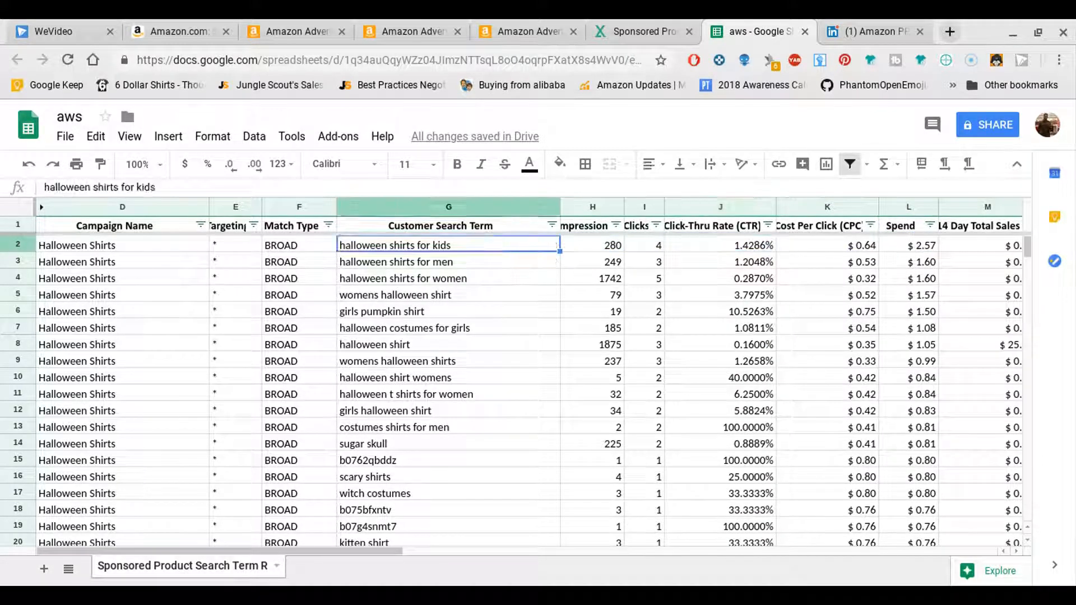
- Check the sales, ACoS, RoAS, total orders and total units for halloween shirts for kids in row 2
key(Right)
key(Right)
key(Right)
key(Right)
key(Right)
key(Right)
key(Right)
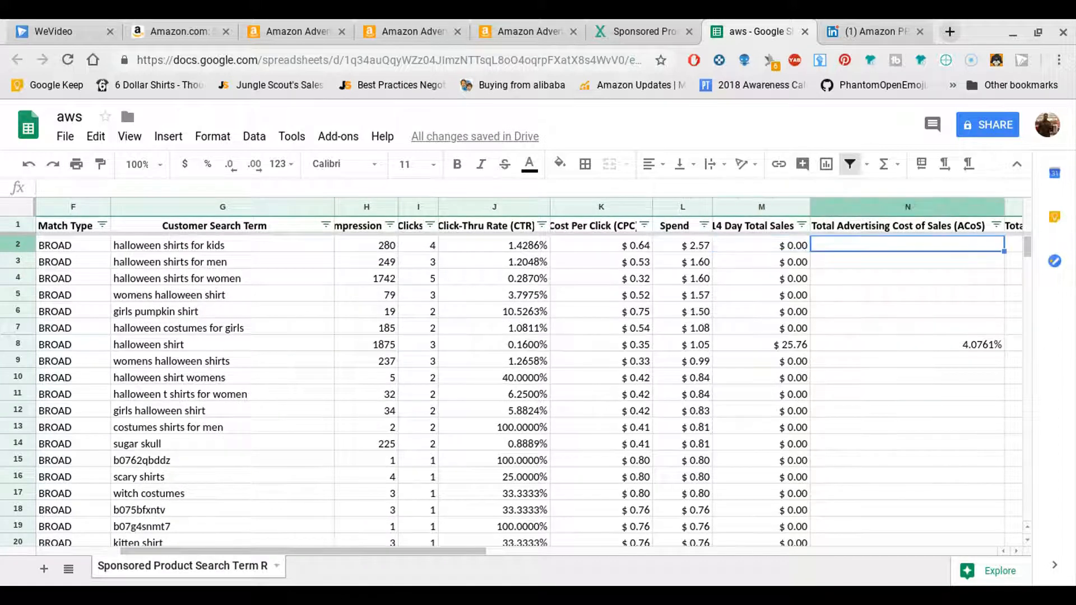
key(Right)
key(Right)
key(Right)
- Return to the start of row 2 and review its campaign name, targeting and match type
key(Left)
key(Left)
key(Left)
key(Left)
key(Left)
key(Left)
key(Left)
key(Left)
key(Left)
key(Left)
key(Left)
key(Left)
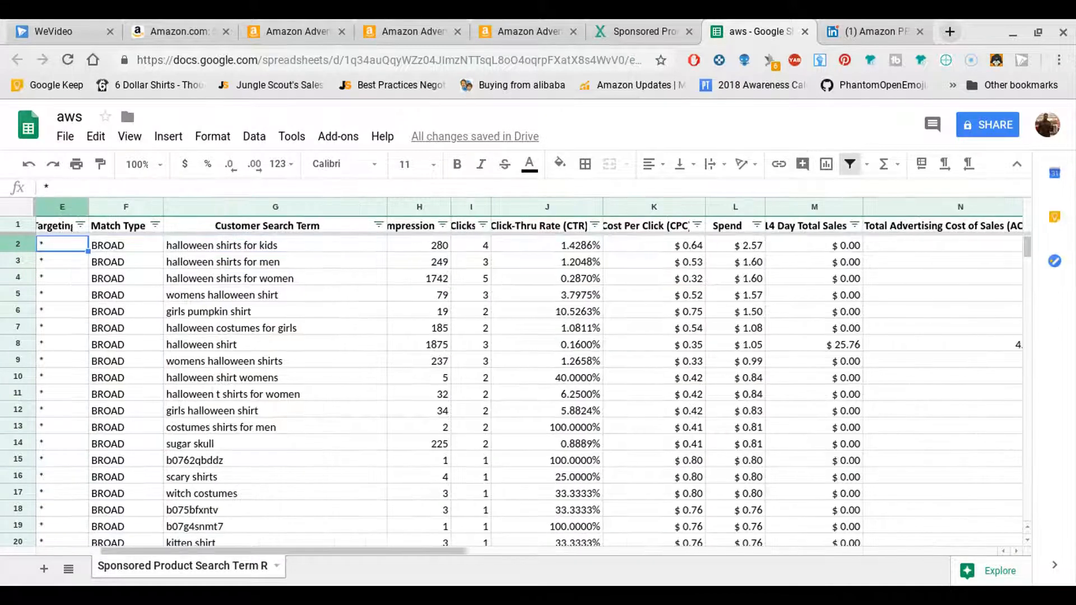
key(Left)
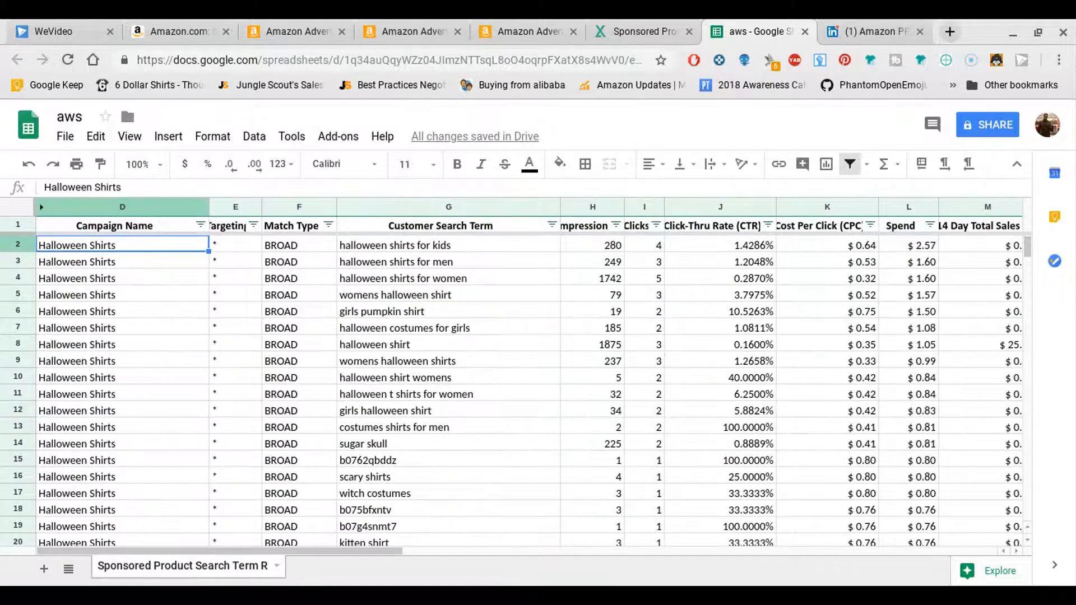
key(Right)
key(Right)
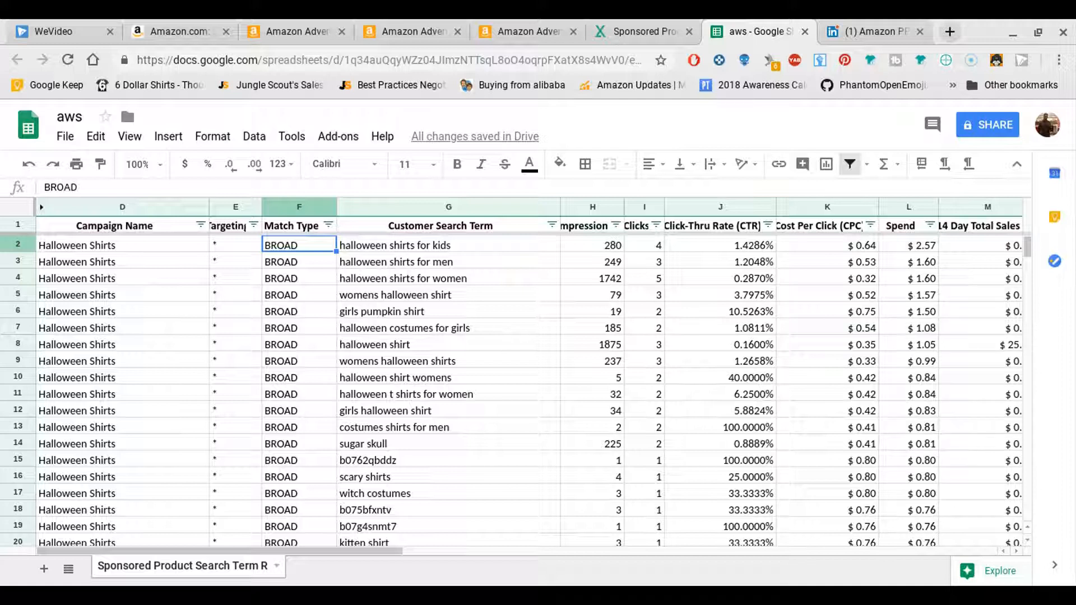
- Compare the top-spending search terms for kids, men and women in G2 to G4
key(Right)
key(Down)
key(Down)
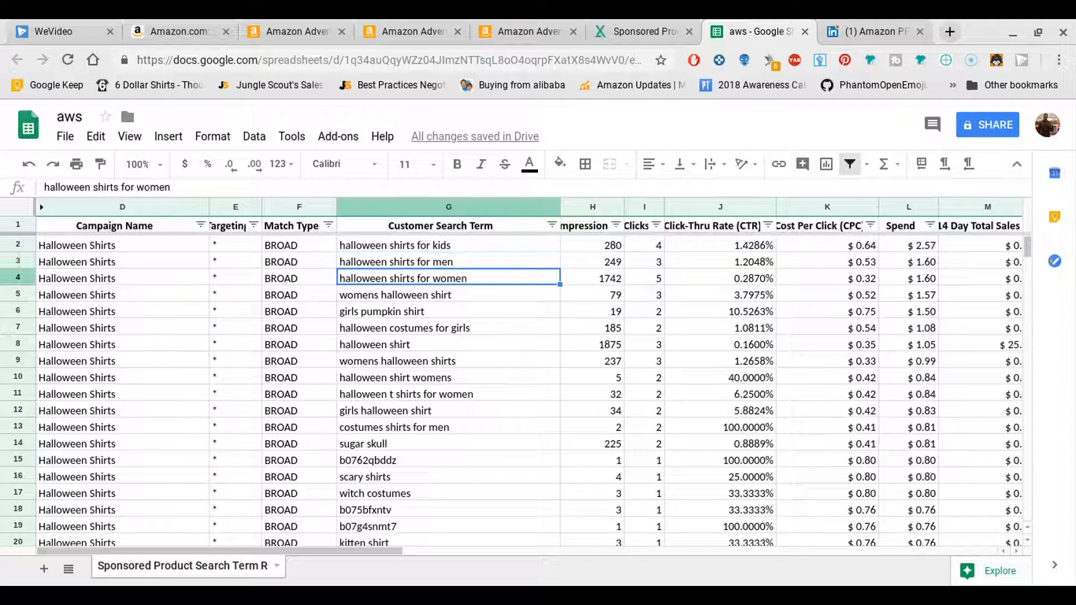
key(Up)
key(Up)
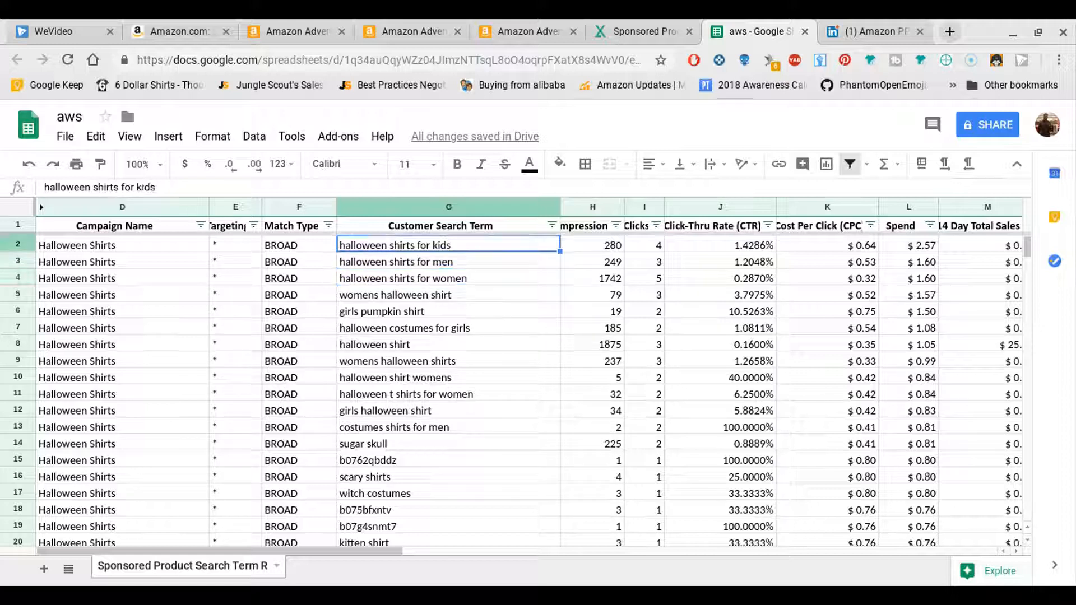
- Check the clicks for the search terms in rows 2 to 4 and return to halloween shirts for women
key(Right)
key(Right)
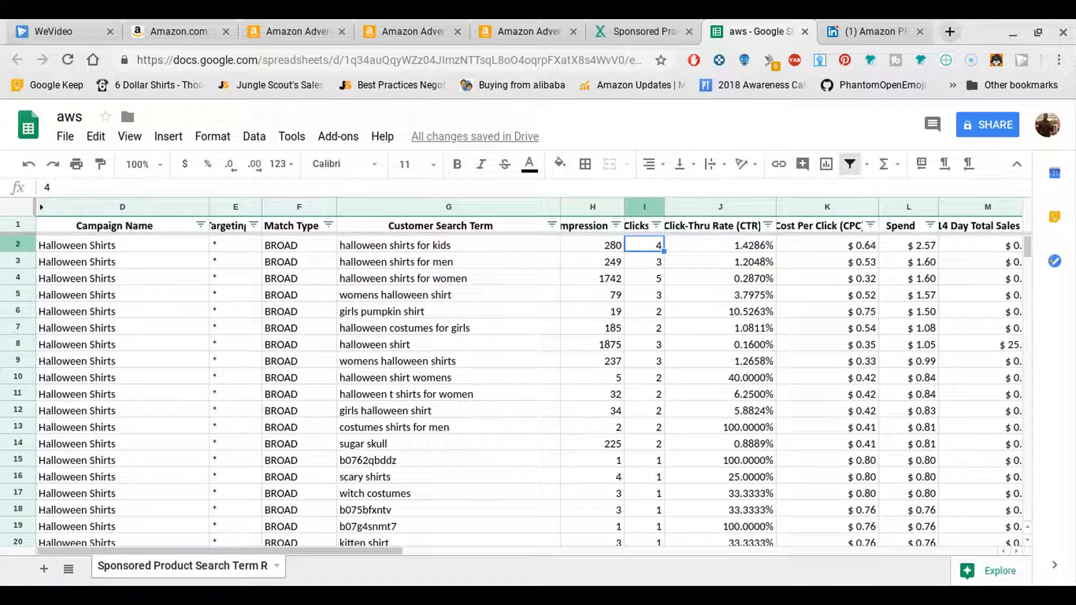
key(Down)
key(Down)
key(Left)
key(Left)
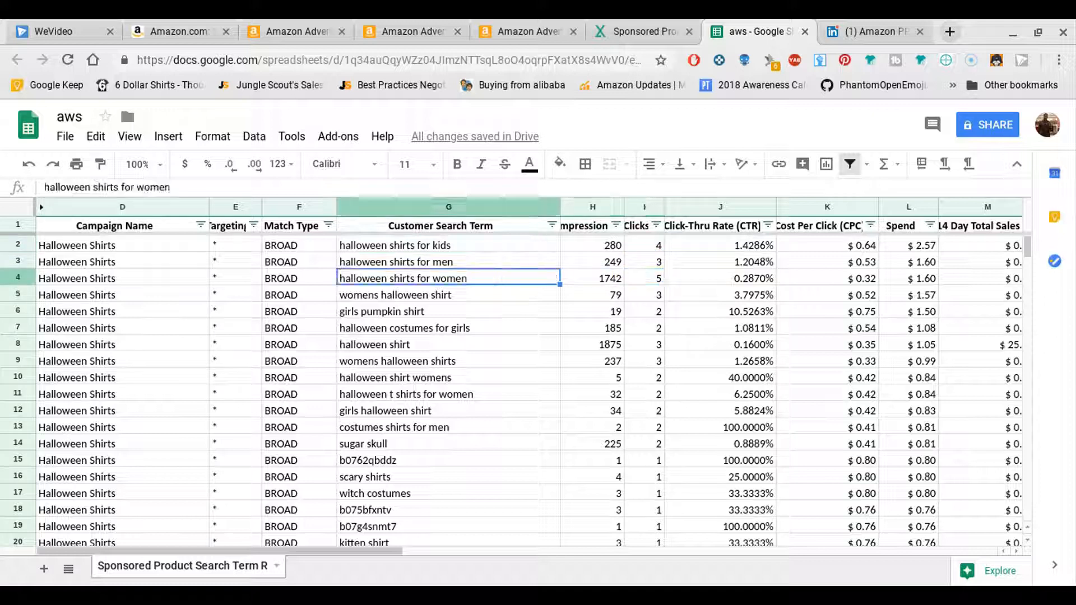
- Look through the neighbouring customer search terms for kids, men, women and girls in rows 2 to 7
key(Up)
key(Up)
key(Down)
key(Up)
key(Down)
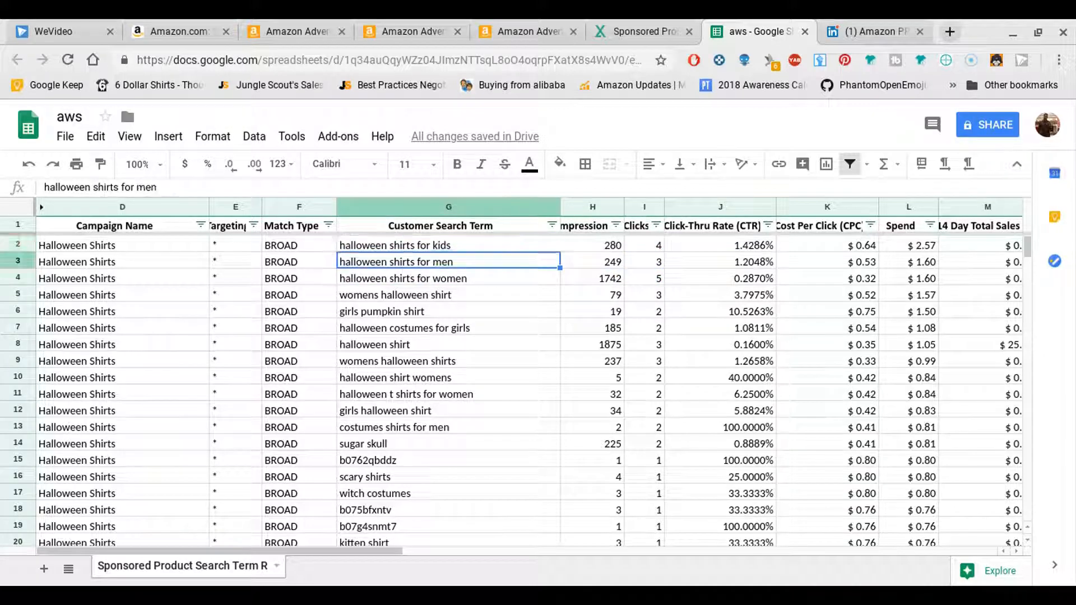
key(Down)
key(Down)
key(Down)
key(Down)
key(Up)
key(Up)
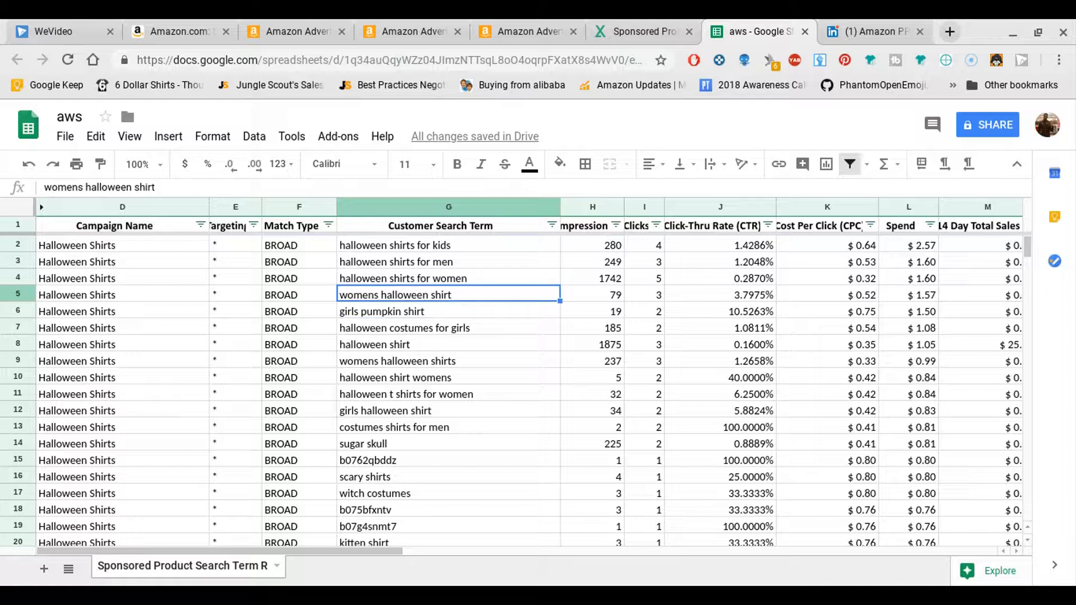
key(Up)
key(Down)
key(Up)
key(Up)
key(Up)
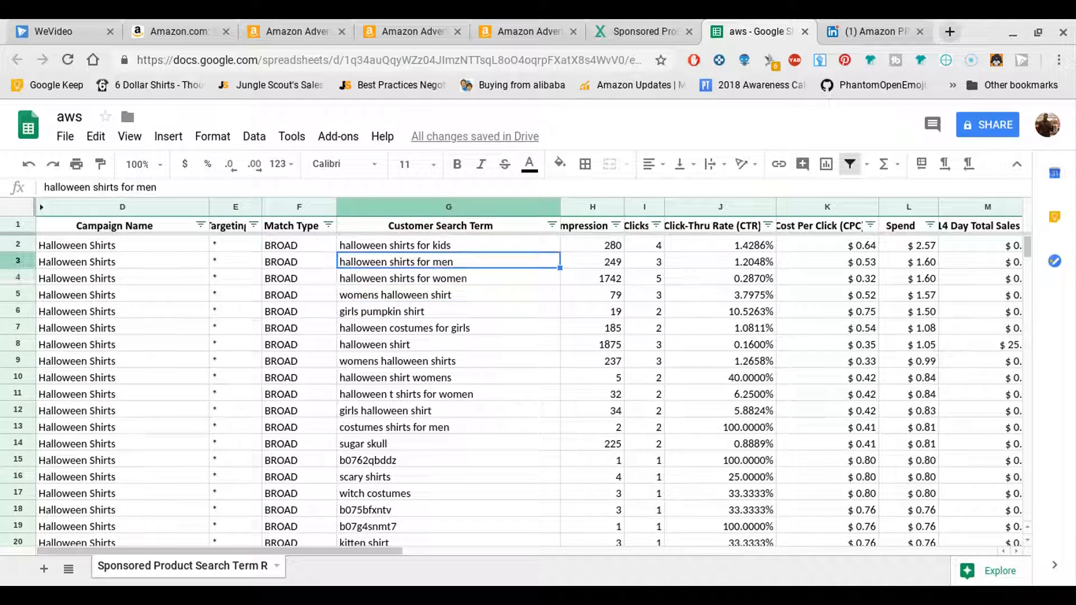
- Check the cost per click and spend for halloween shirts for kids in row 2
key(Right)
key(Right)
key(Right)
key(Right)
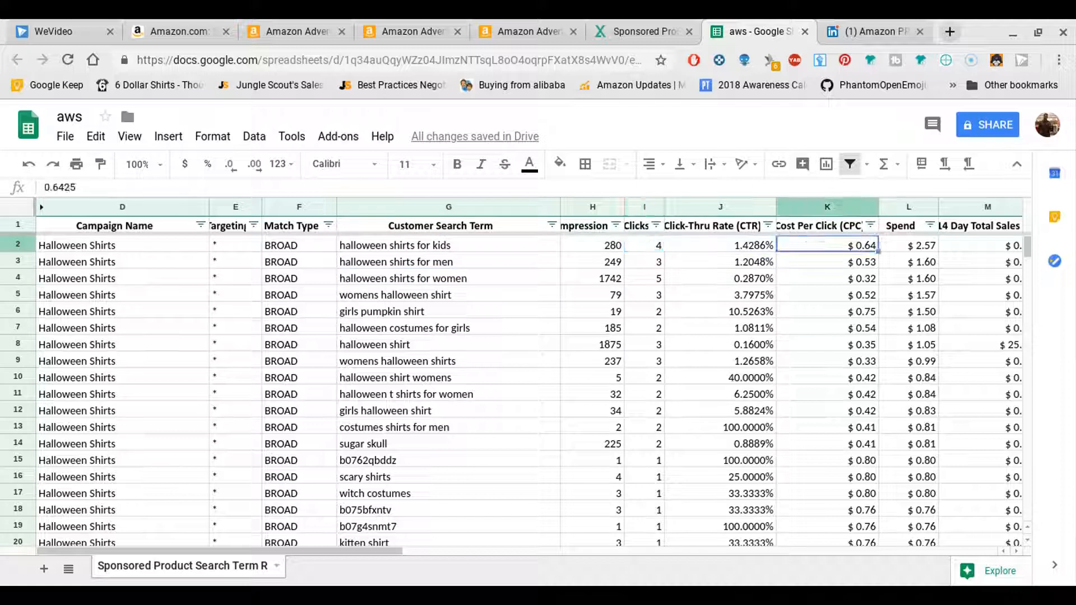
key(Right)
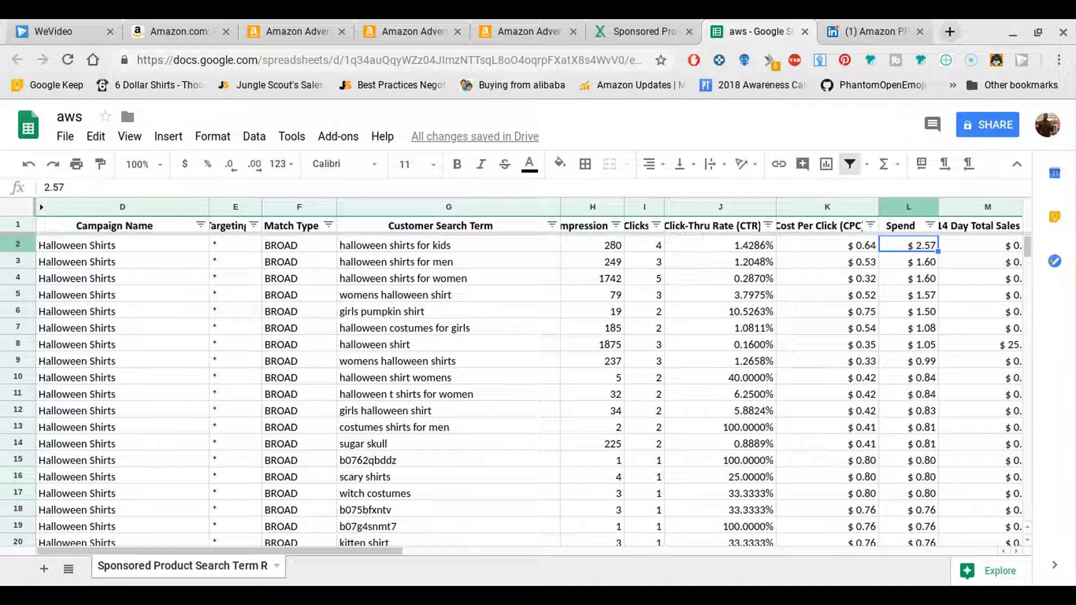
key(Left)
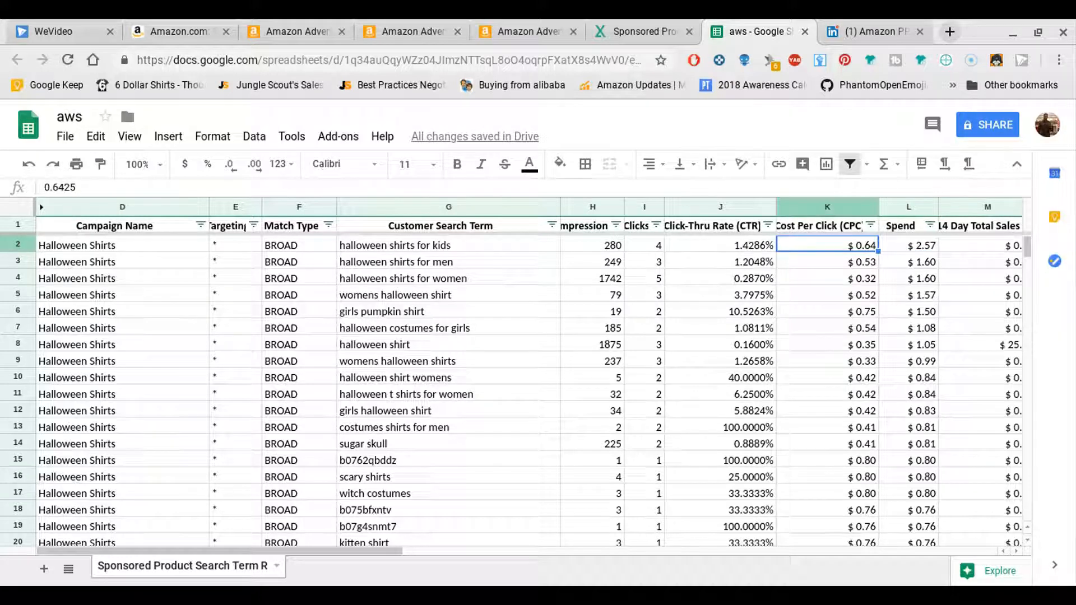
key(Left)
key(Left)
key(Left)
key(Left)
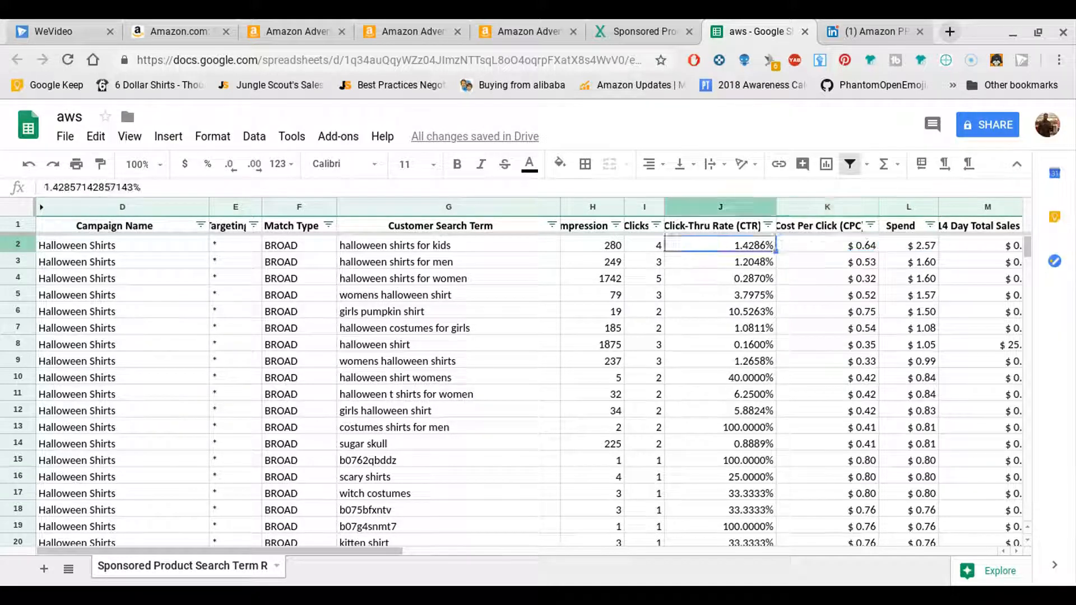
- Compare the clicks and cost per click in row 2 with its 14 Day Total Sales
key(Right)
key(Right)
key(Right)
key(Right)
key(Right)
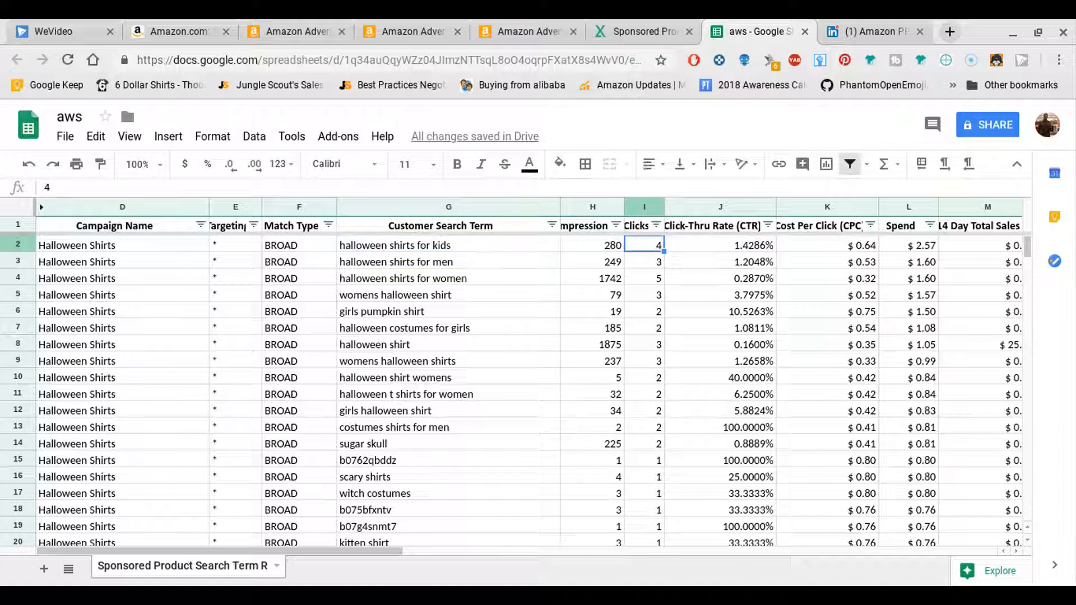
key(Left)
key(Left)
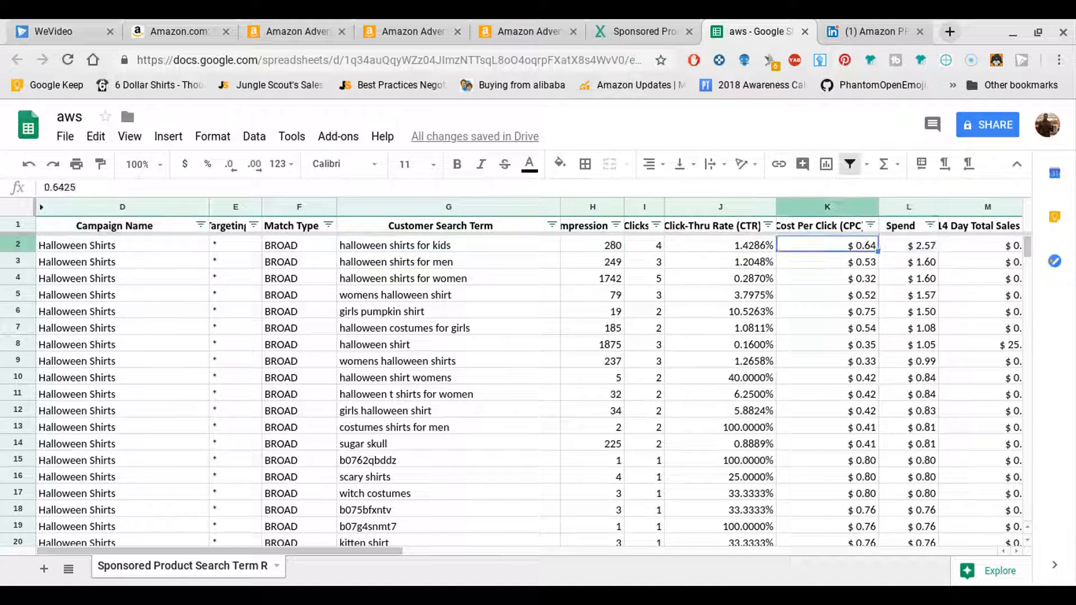
key(Right)
key(Right)
key(Right)
key(Right)
key(Right)
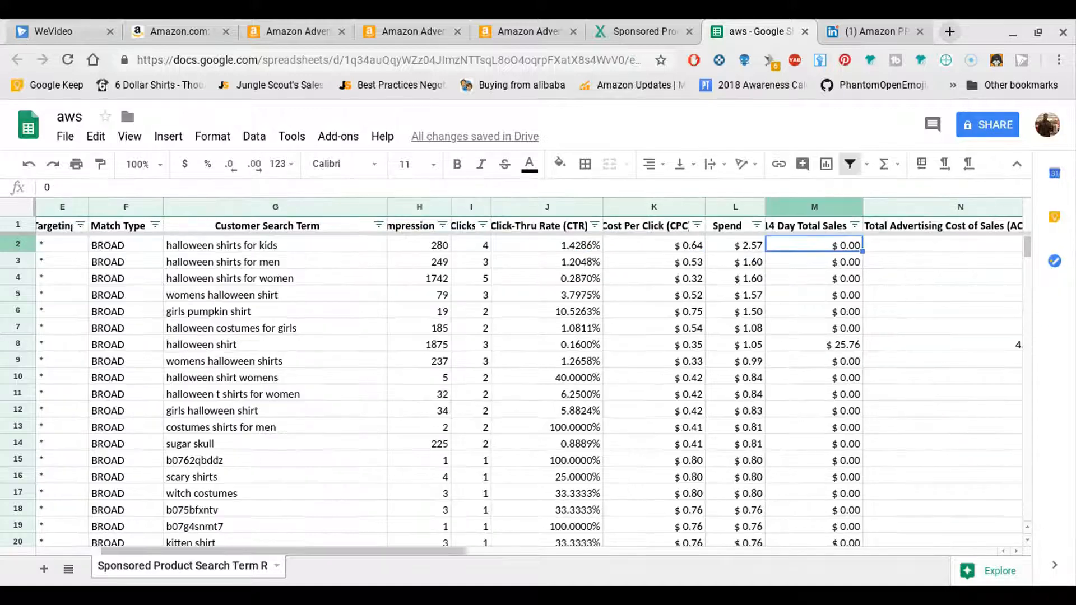
- Return along row 2 to its customer search term in G2
key(Left)
key(Left)
key(Left)
key(Left)
key(Left)
key(Left)
key(Left)
key(Left)
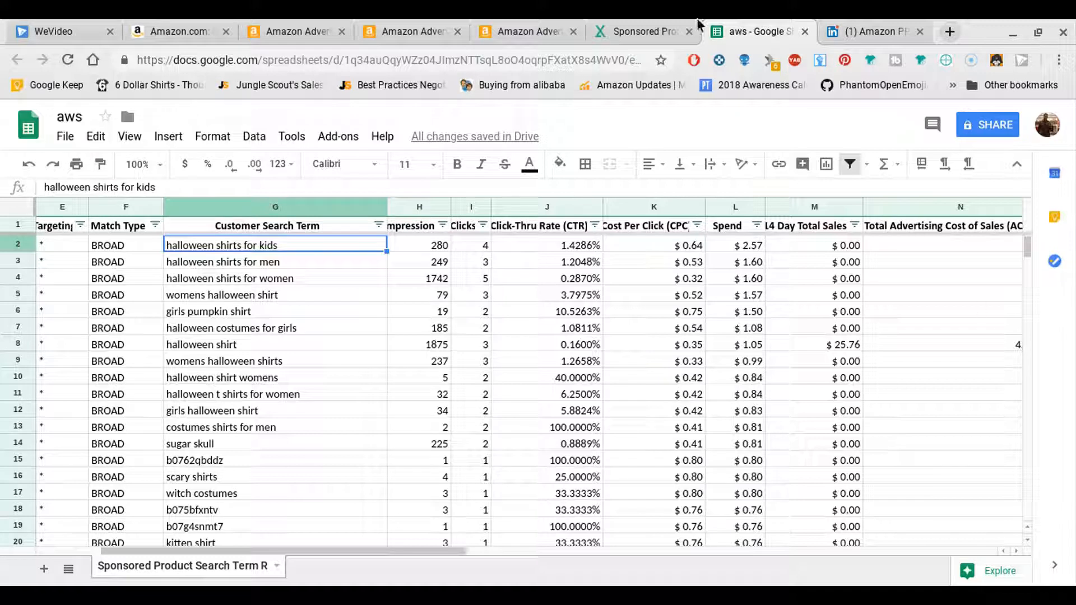
- Look at the advertising reports page and the Halloween Shirts campaign dashboard in Amazon Advertising, and return to the aws spreadsheet
click(525, 25)
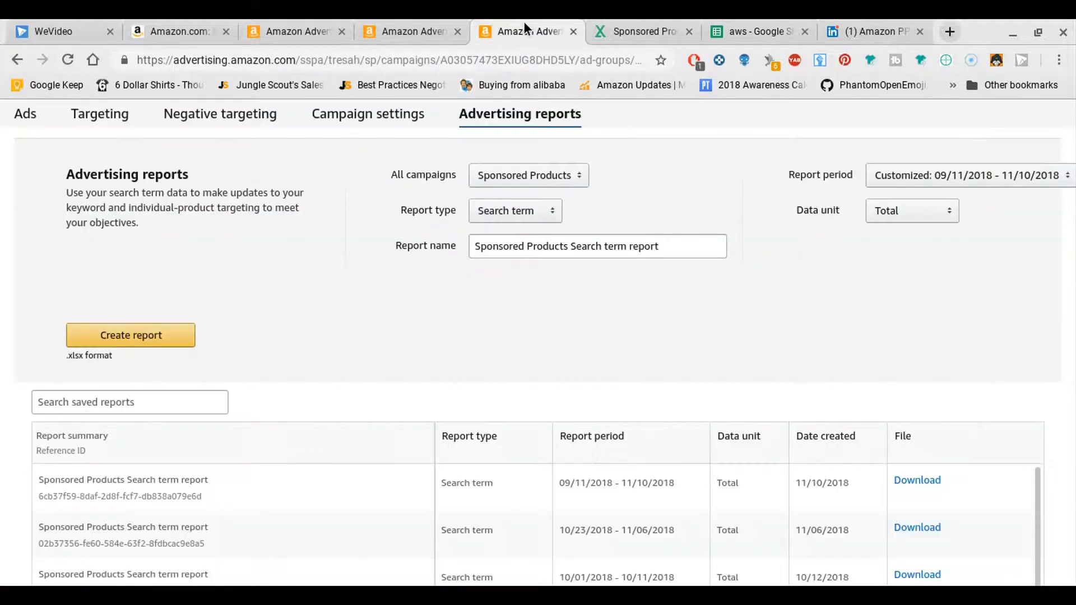
click(401, 26)
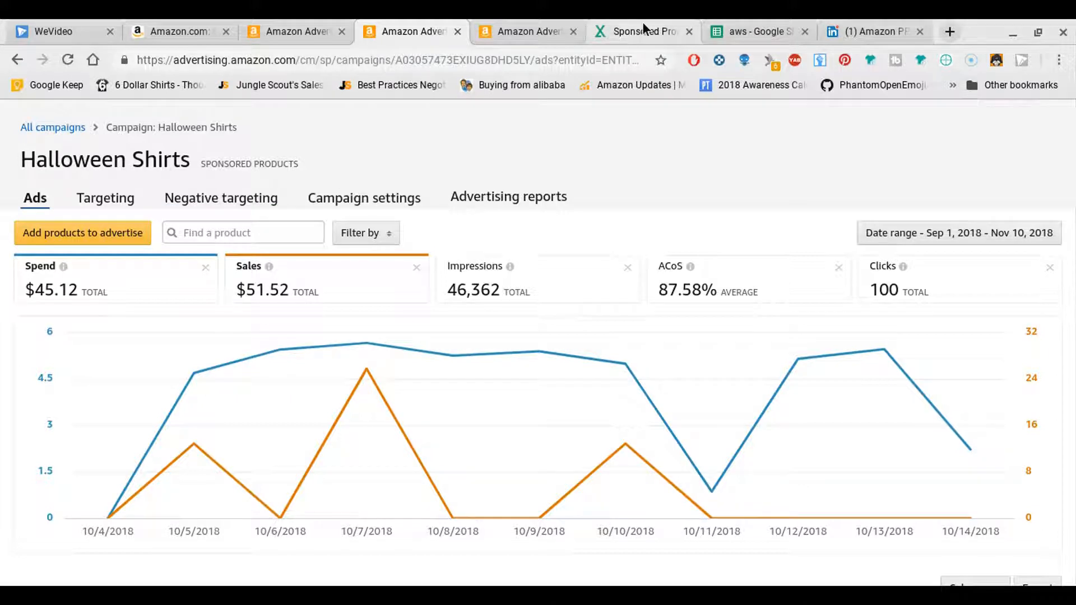
click(748, 28)
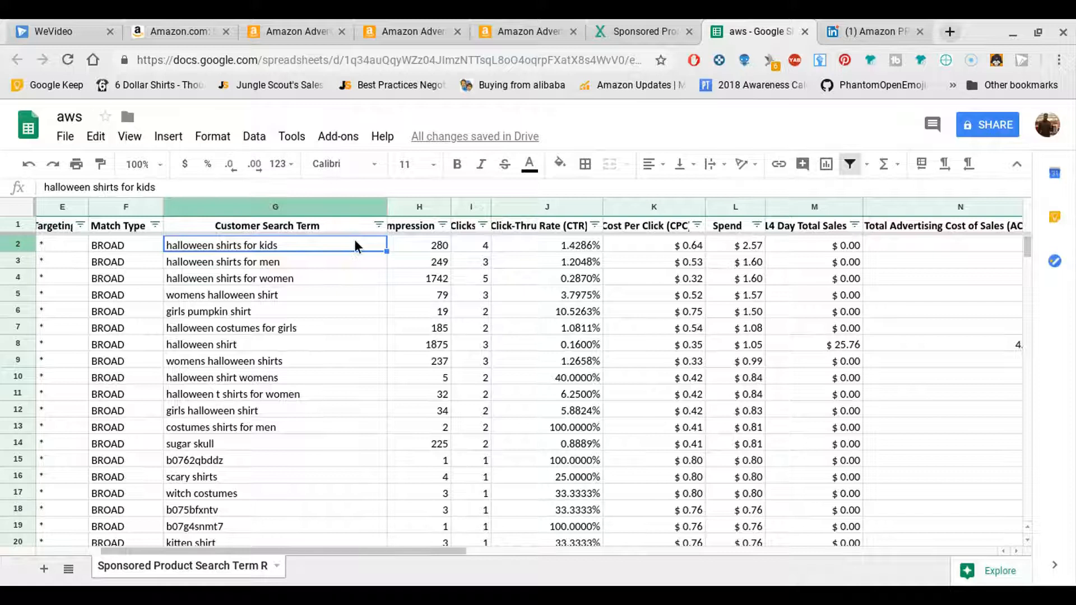
- Review the row 3 metrics for halloween shirts for men from impressions through to RoAS
key(Down)
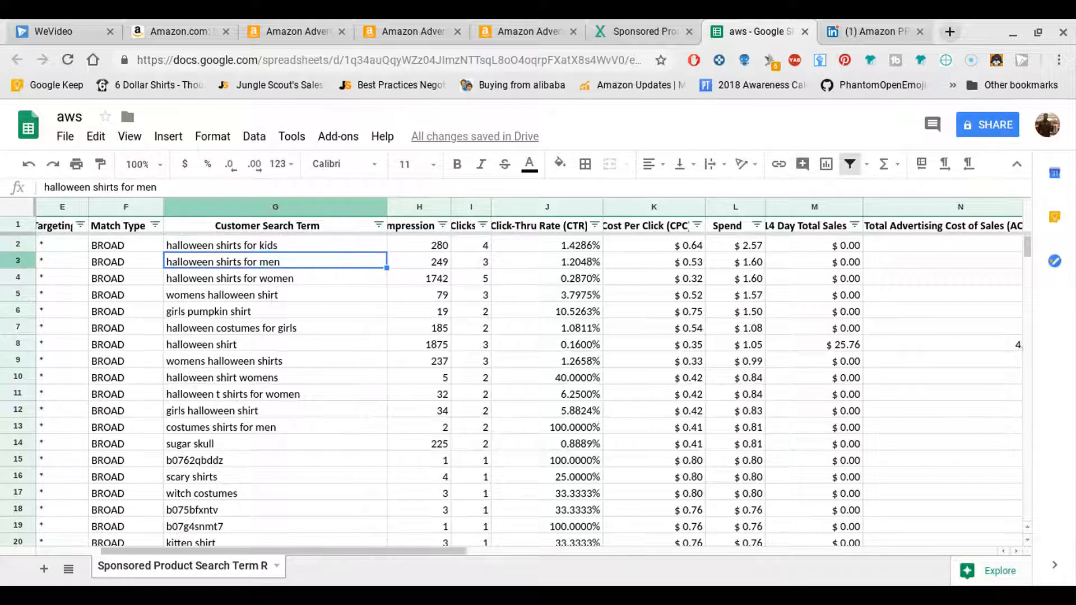
key(Right)
key(Right)
key(Right)
key(Left)
key(Left)
key(Left)
key(Right)
key(Right)
key(Right)
key(Right)
key(Right)
key(Right)
key(Right)
key(Right)
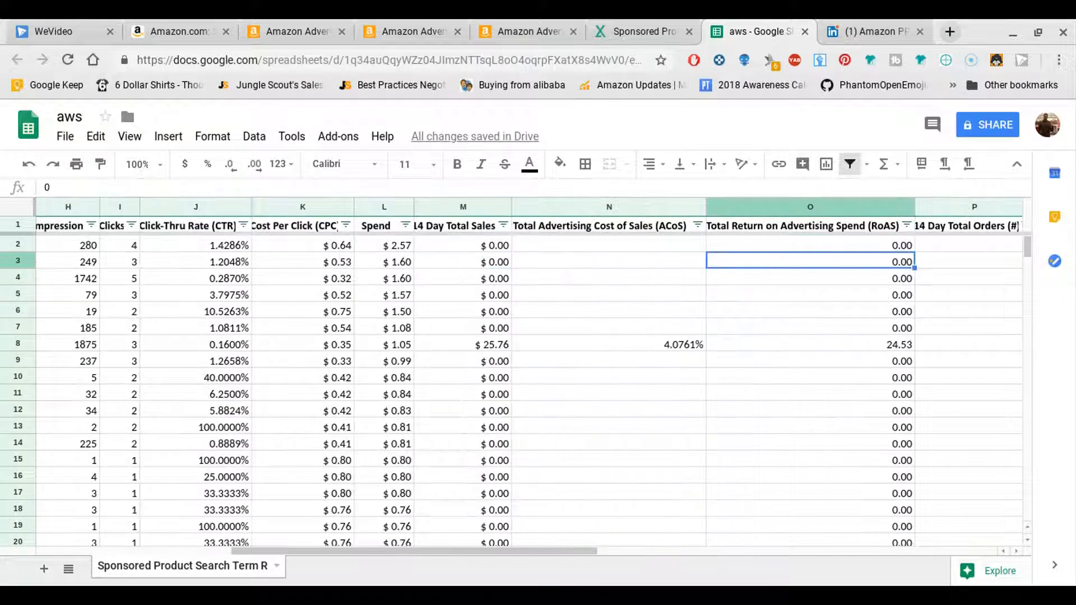
- Check the total orders, total units, conversion rate and advertised ASIN units in row 3
key(Right)
key(Right)
key(Right)
key(Right)
key(Right)
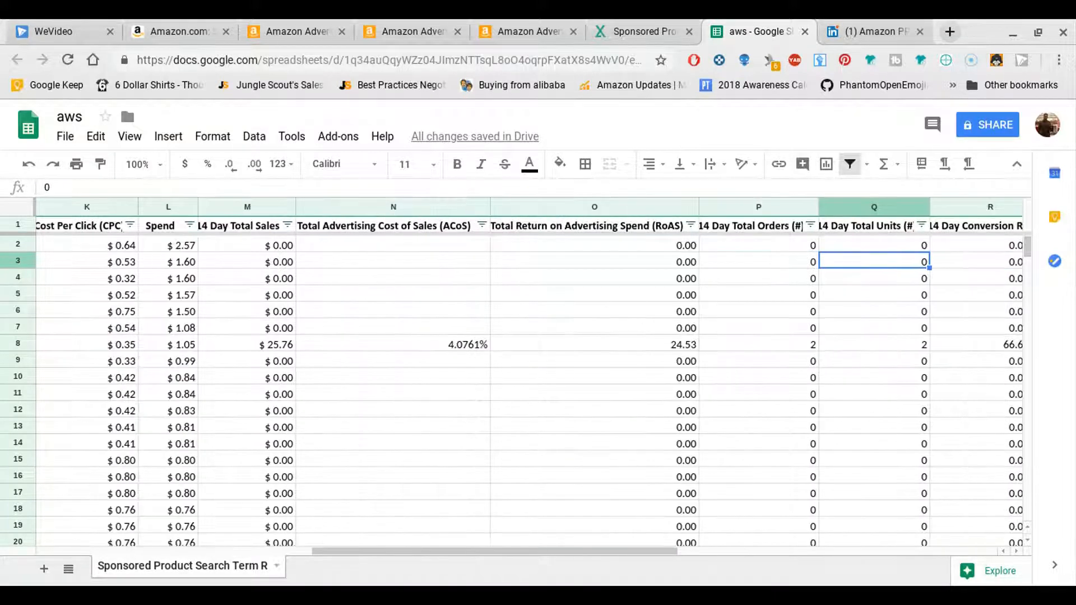
key(Right)
key(Left)
key(Left)
key(Left)
key(Left)
key(Left)
key(Left)
key(Left)
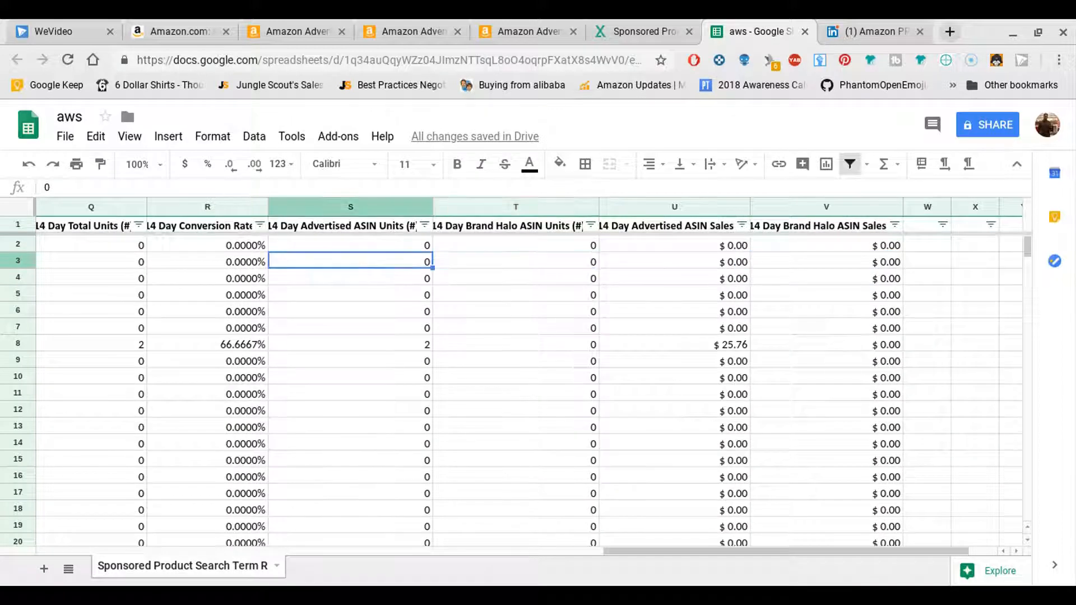
- Go back along row 3 to the Customer Search Term column and select halloween shirts for women in G4
key(Left)
key(Left)
key(Left)
key(Left)
key(Left)
key(Left)
key(Left)
key(Left)
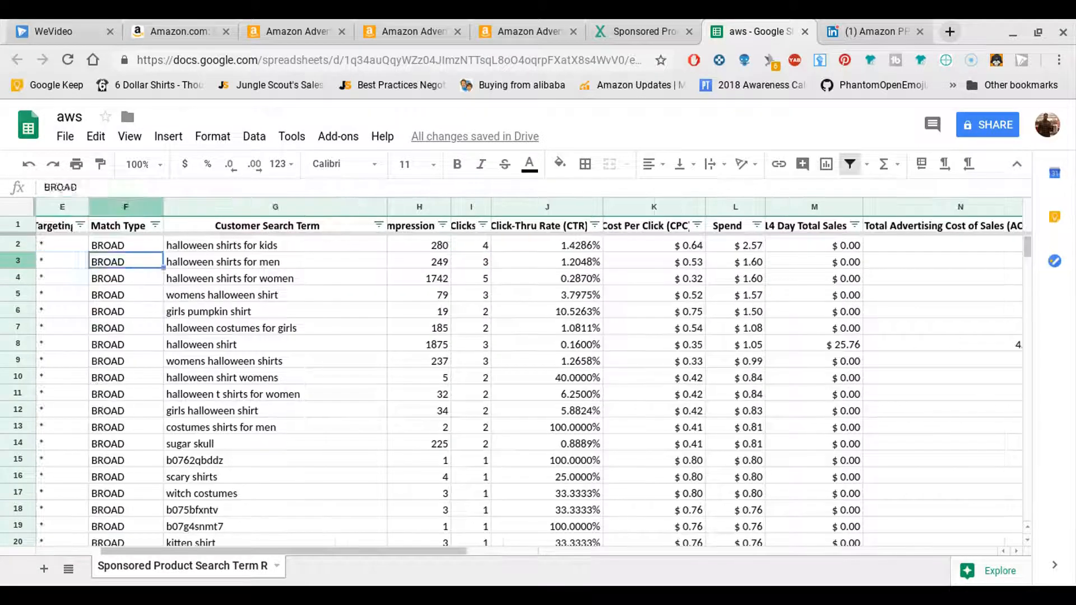
key(Right)
key(Down)
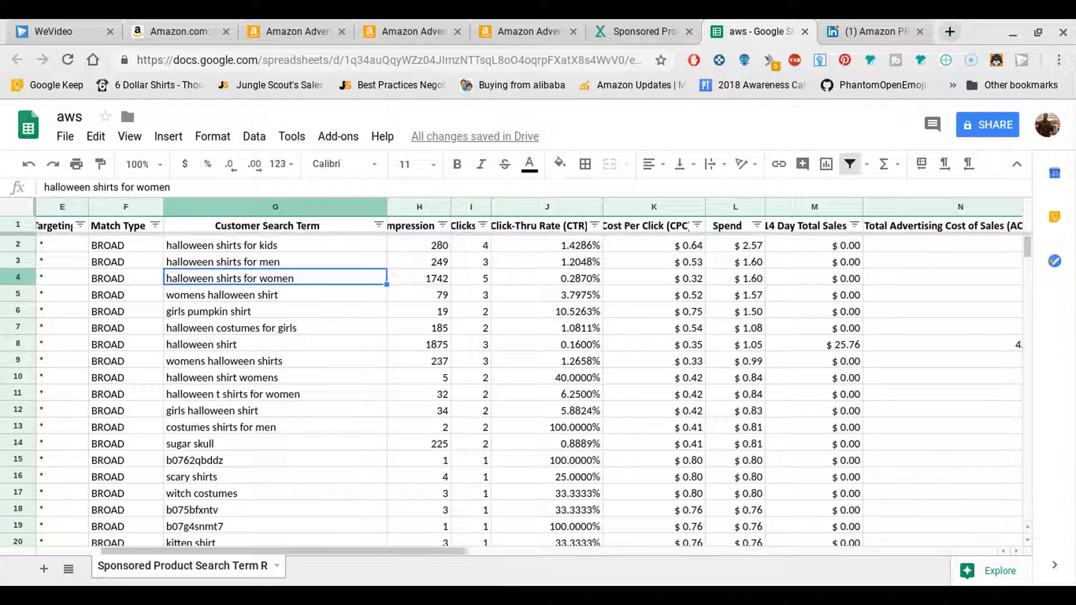
- Sort the sheet by Impressions in descending order and select the top customer search term in G2
click(442, 225)
click(321, 275)
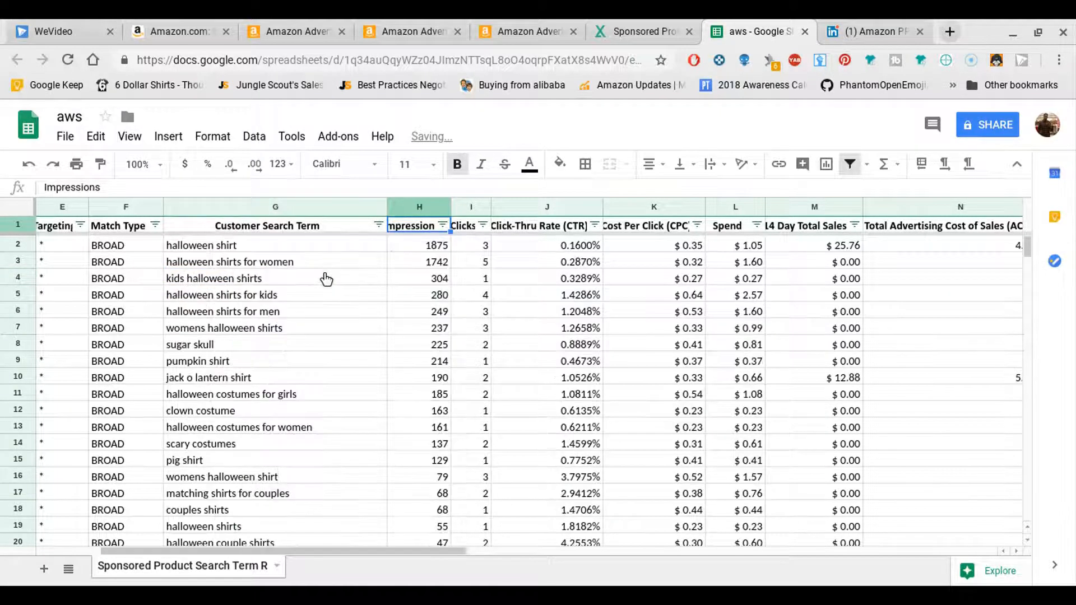
click(392, 251)
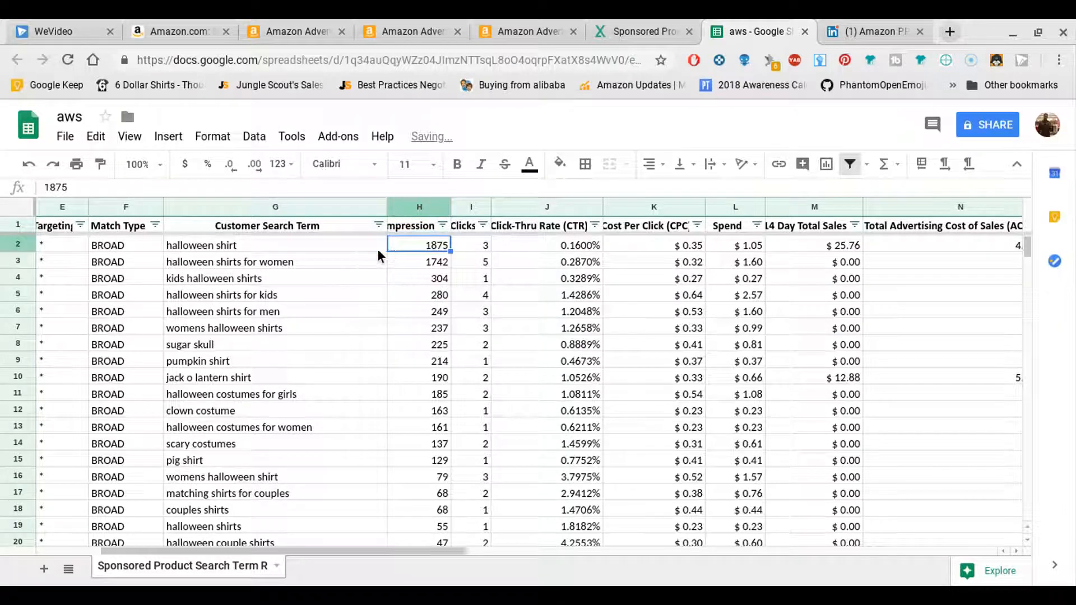
click(341, 244)
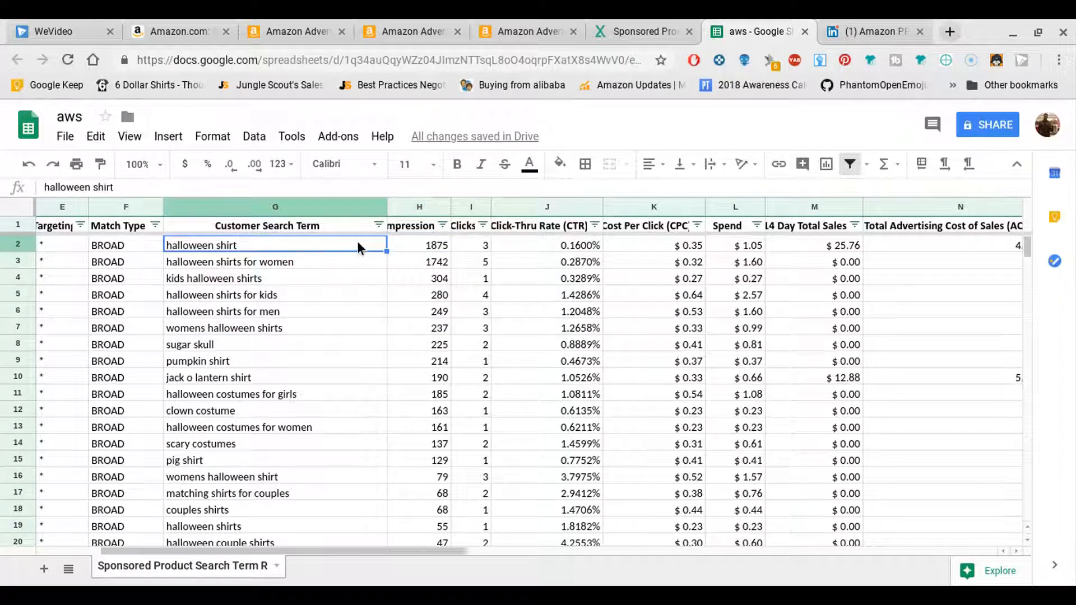
- Check the impressions, clicks, click-thru rate, cost per click and spend for halloween shirt in row 2
click(426, 247)
click(480, 244)
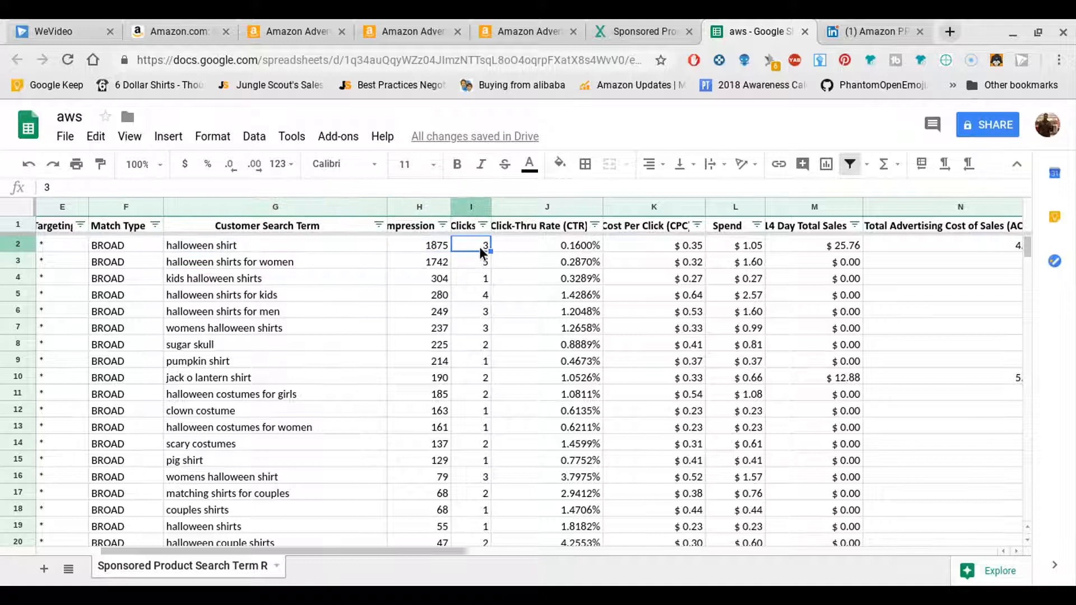
click(555, 245)
click(662, 245)
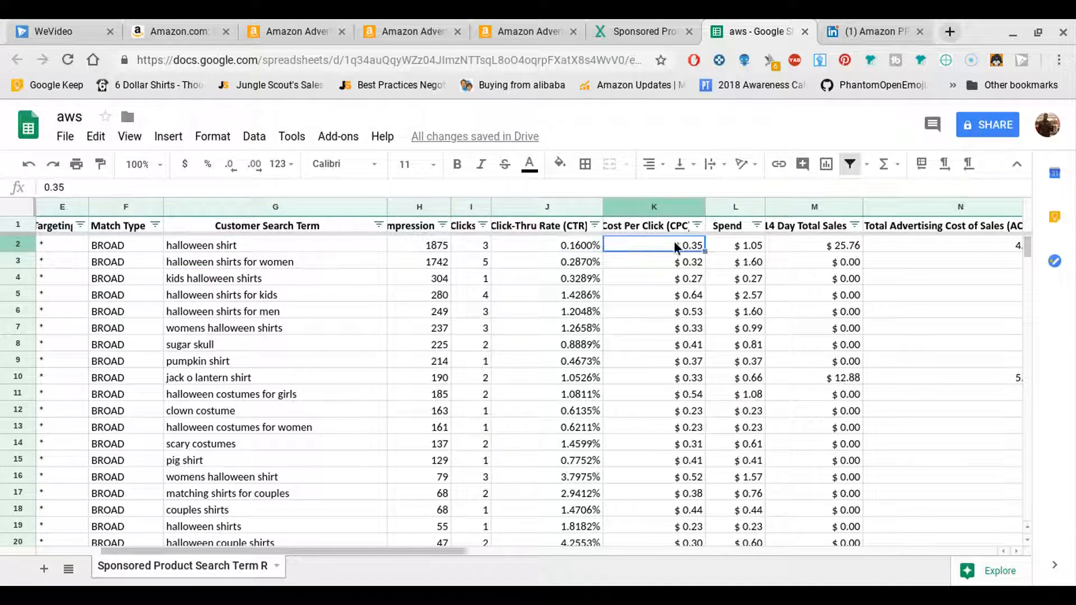
click(723, 246)
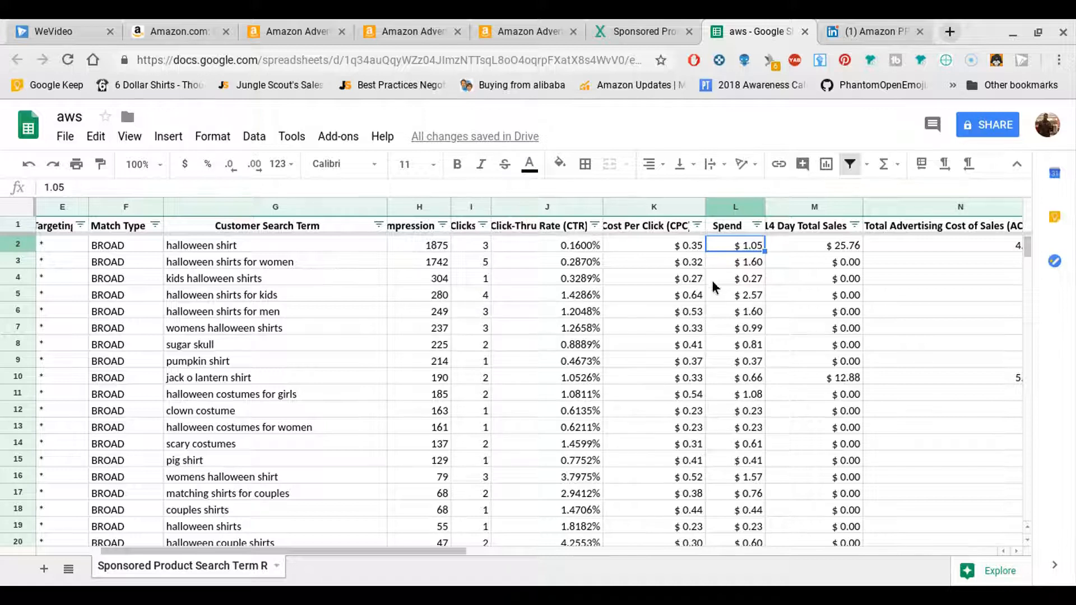
- Sort the sheet by 14 Day Total Sales in descending order and highlight the search terms with sales in G2:G4
click(855, 226)
click(723, 273)
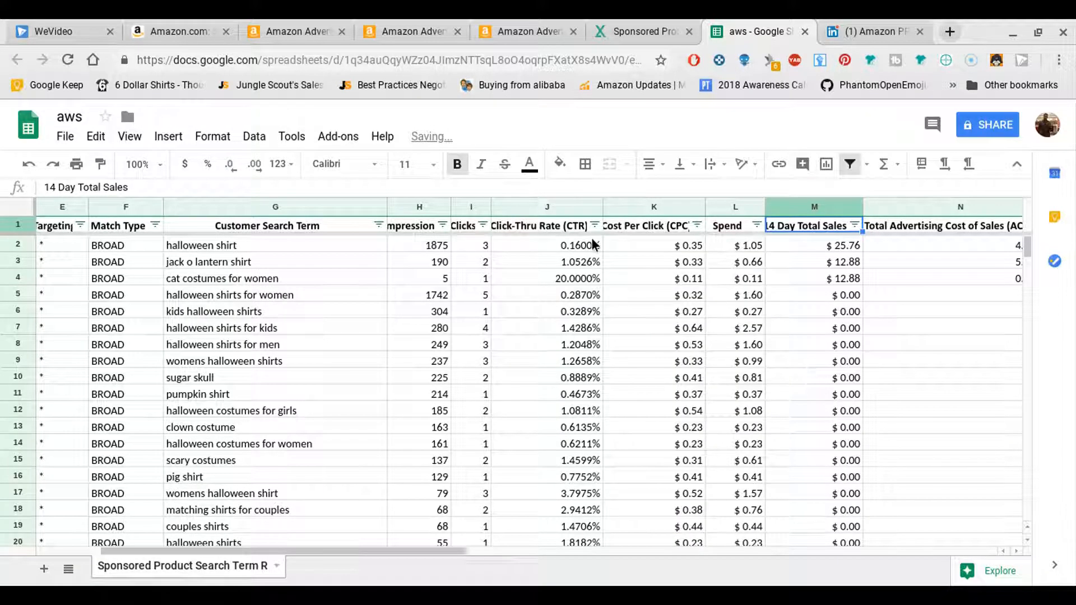
drag(252, 245, 301, 287)
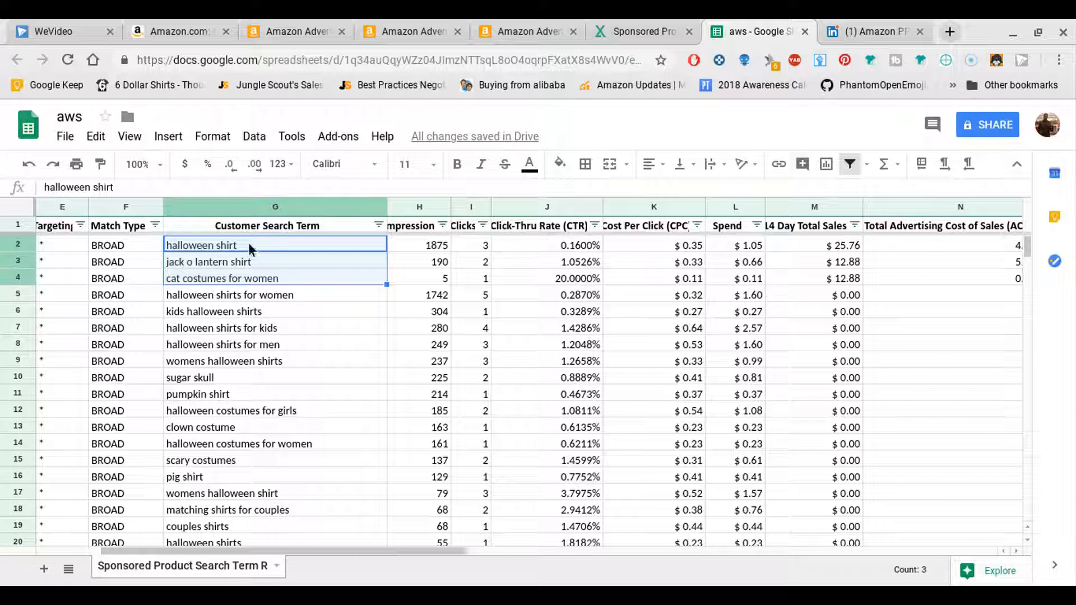
click(260, 290)
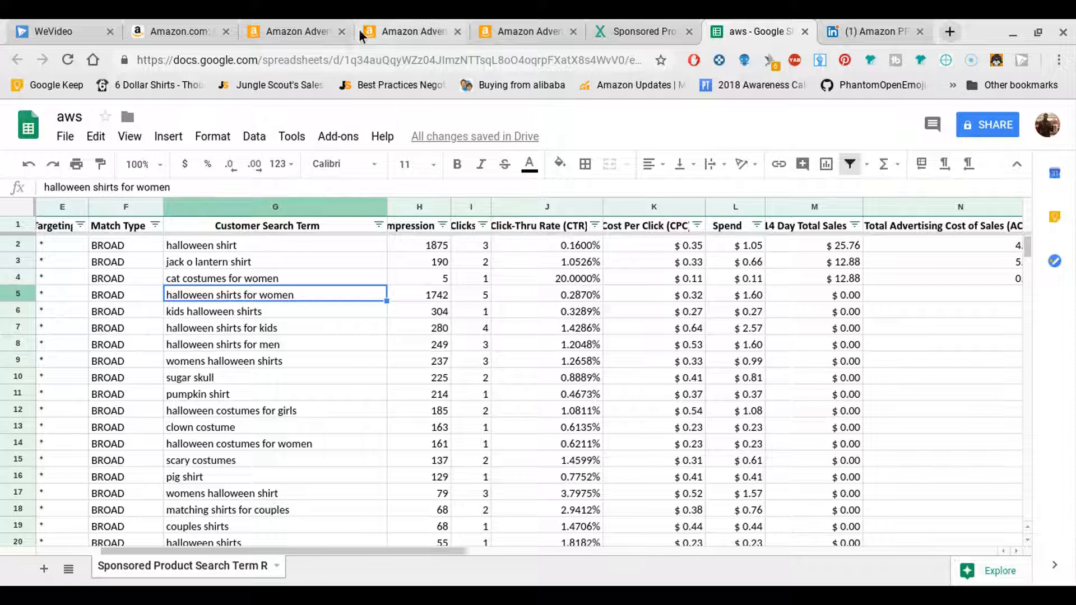
- View the all-campaigns overview in Amazon Advertising, and return to the spreadsheet to compare the search terms in G2:G4 with G5
click(305, 32)
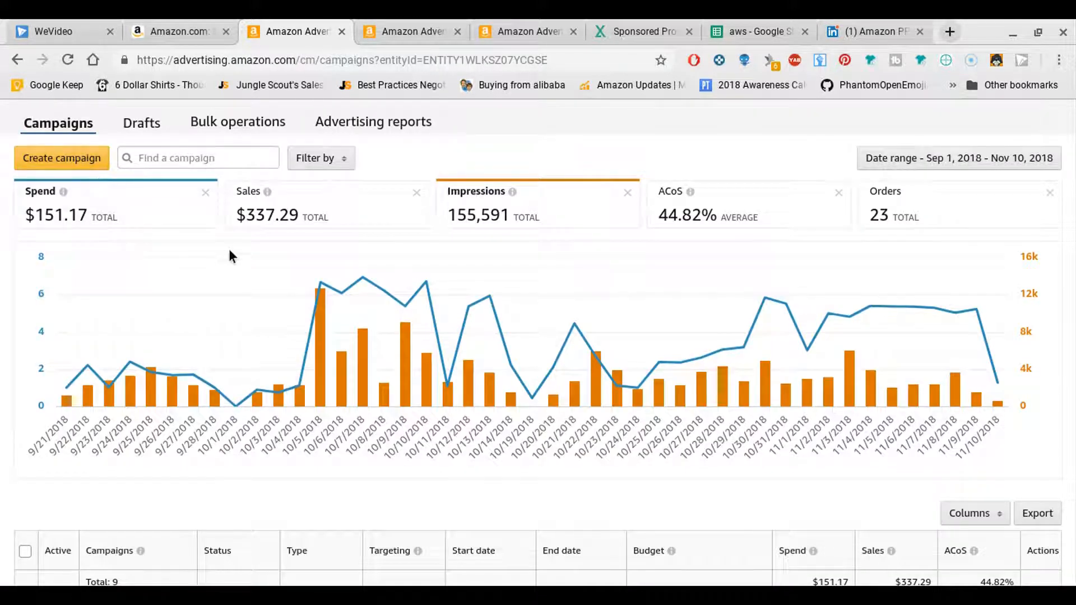
click(734, 34)
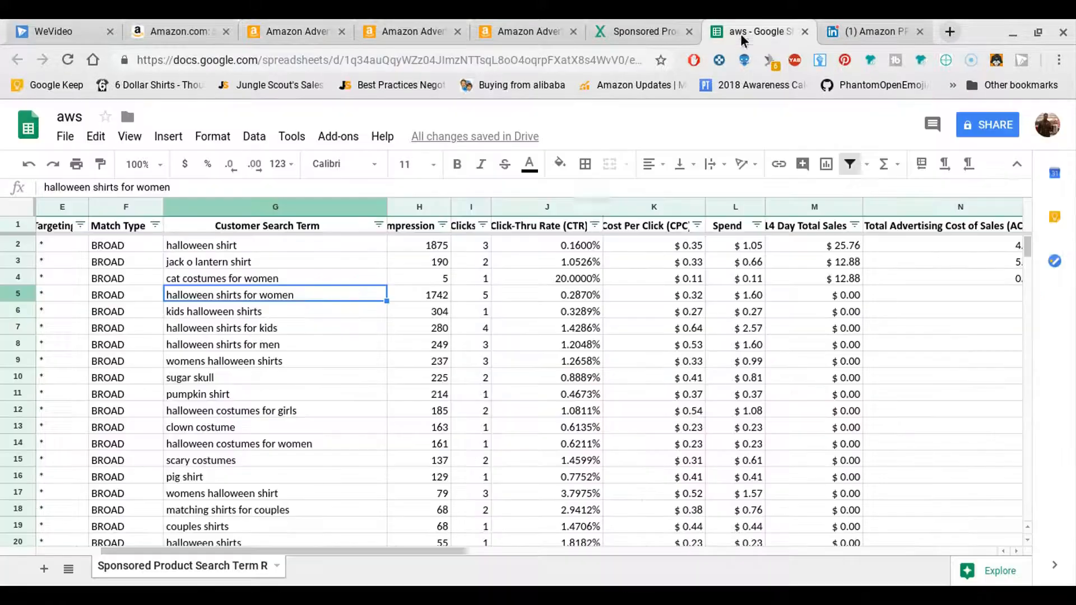
click(250, 247)
key(shift+Down)
key(shift+Down)
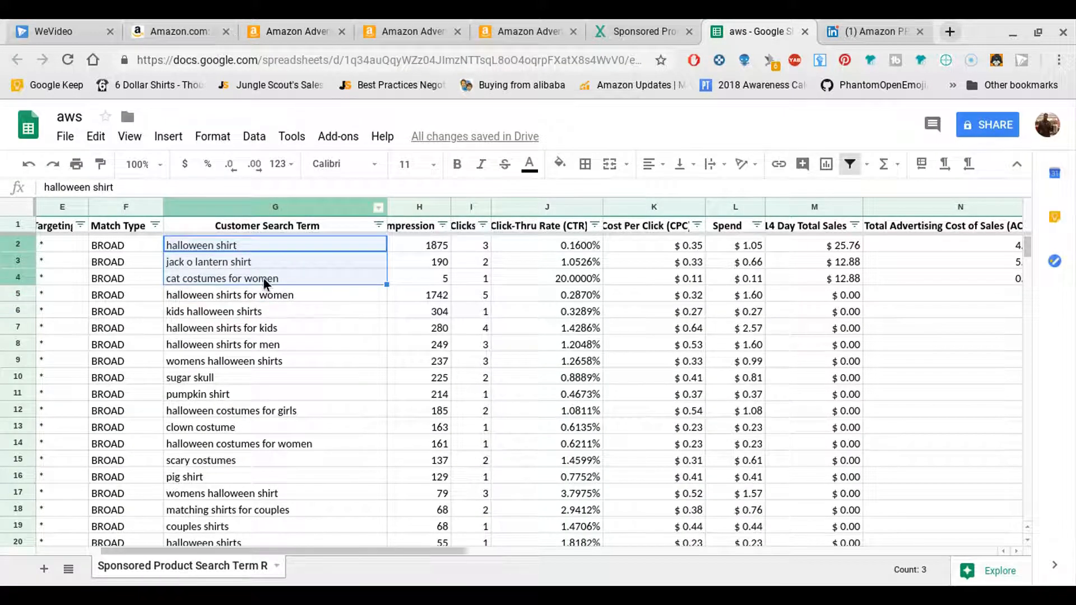
click(270, 296)
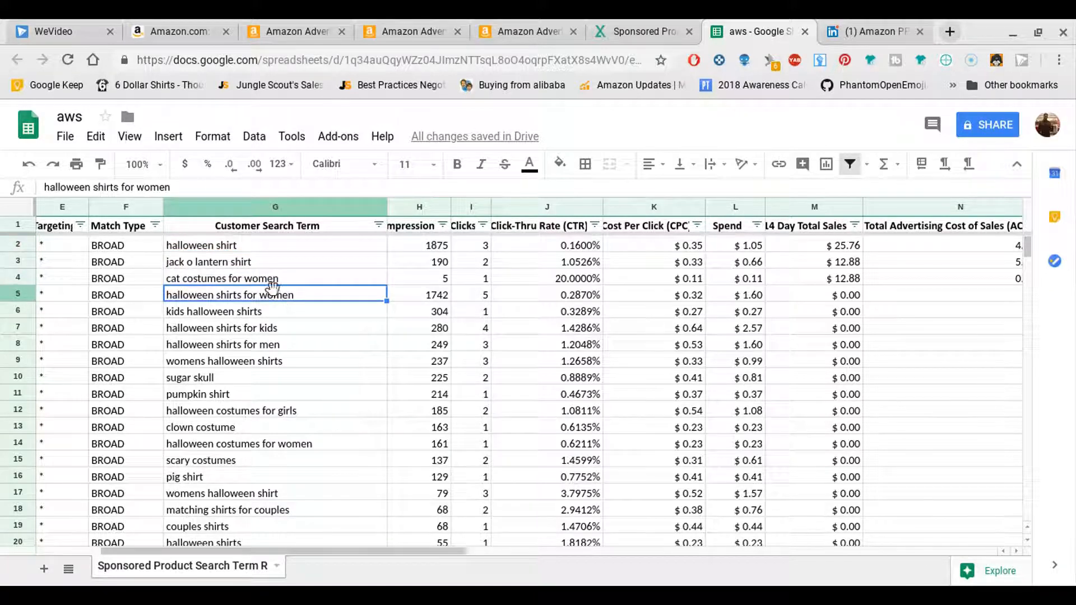
- Go through the search terms with sales in G2:G4 one by one and compare them with halloween shirts for women in G5
click(248, 245)
click(247, 258)
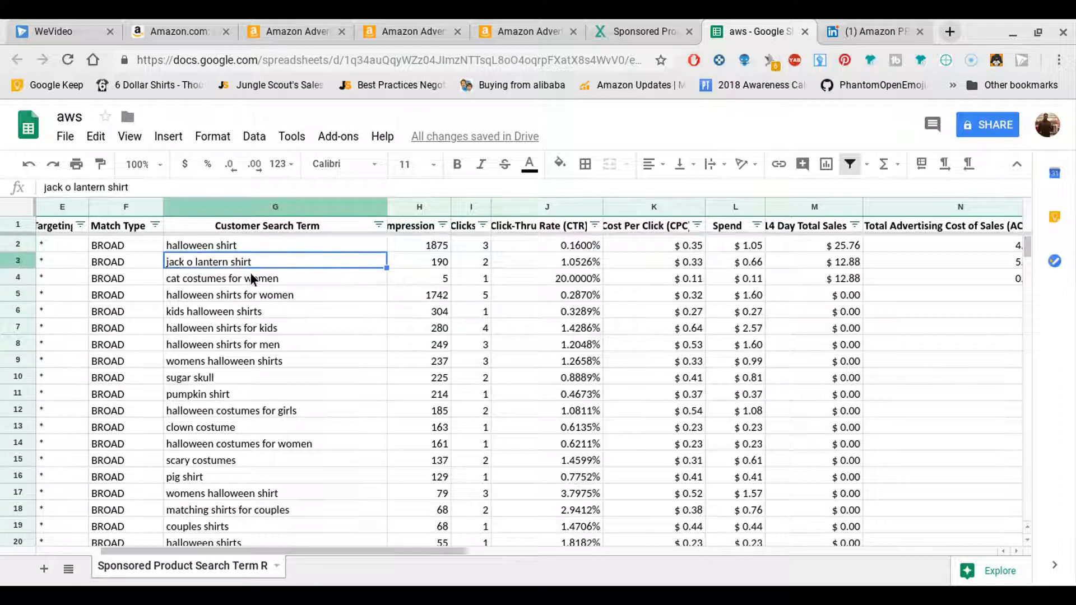
click(250, 275)
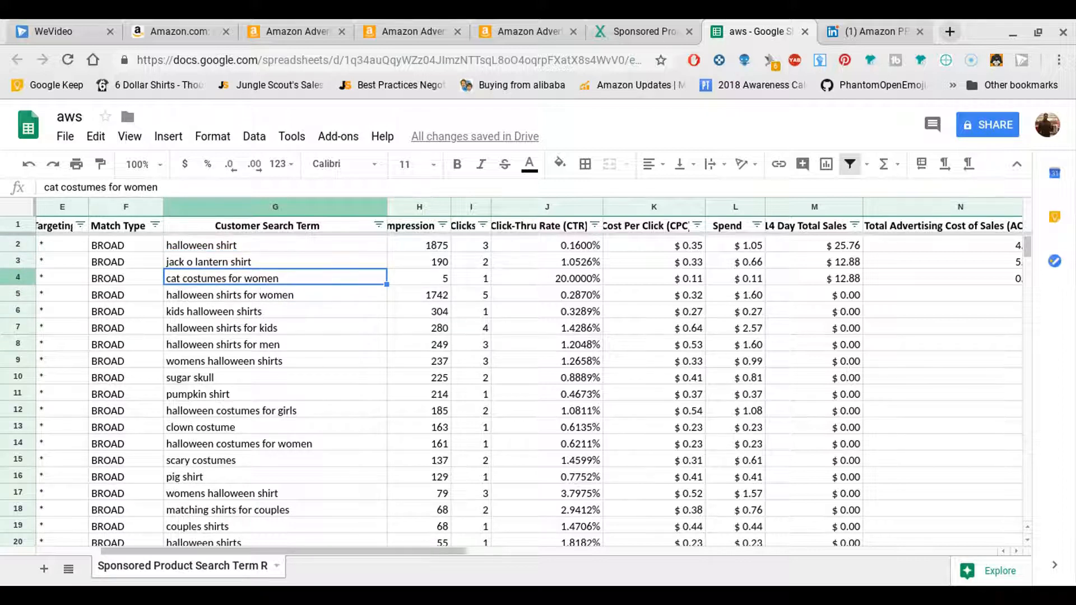
drag(251, 243, 250, 273)
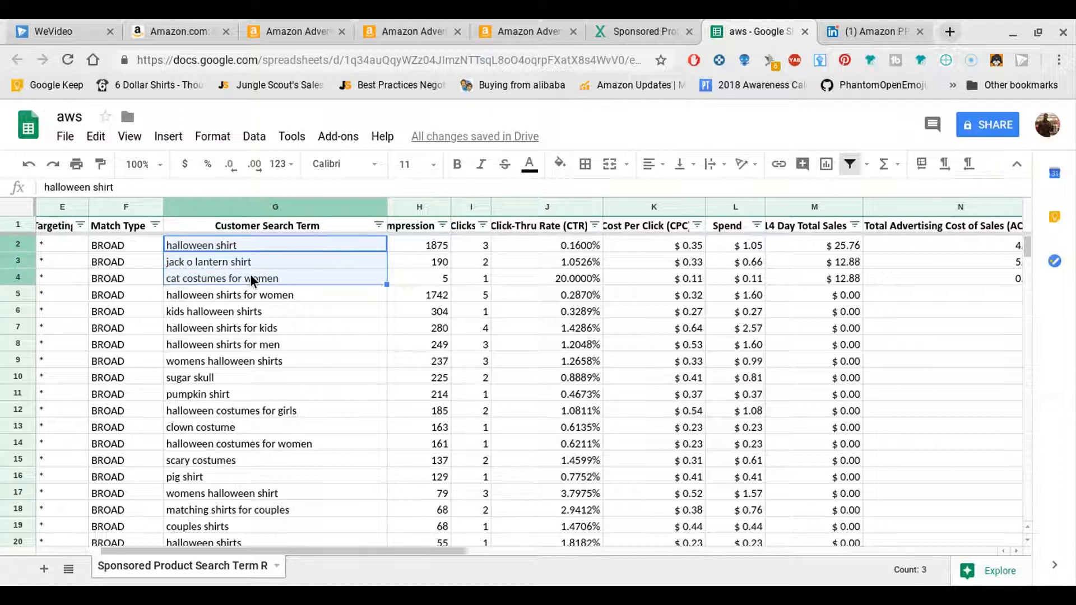
click(324, 243)
click(320, 256)
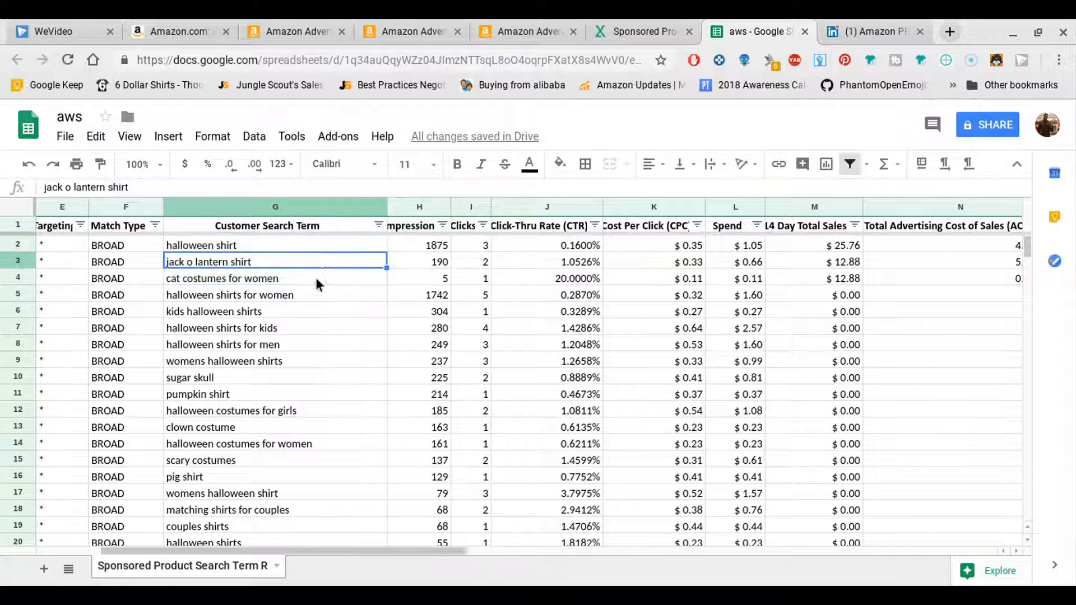
click(316, 278)
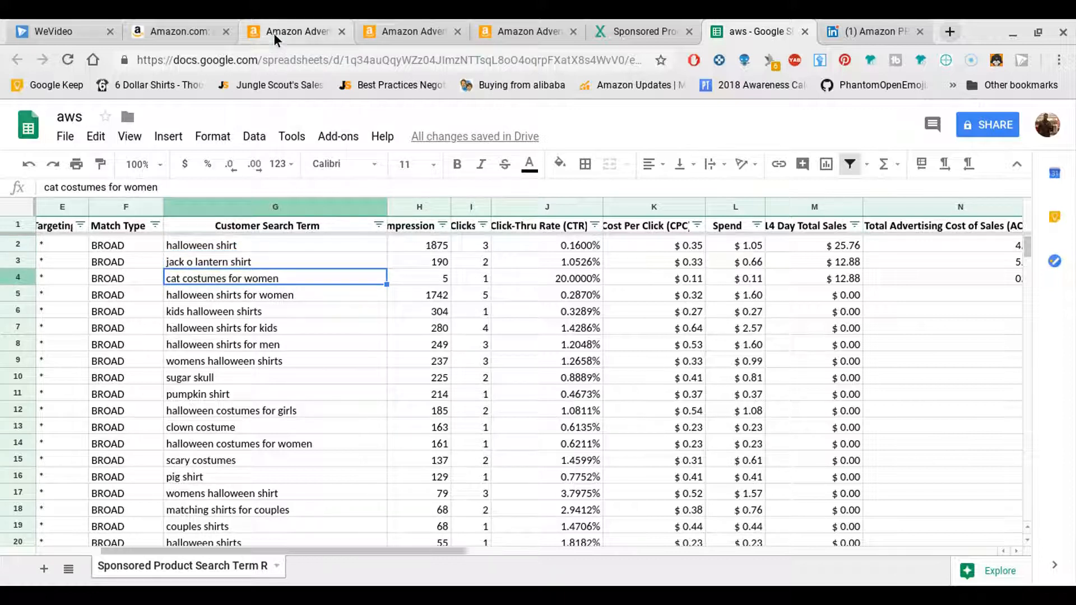
click(294, 297)
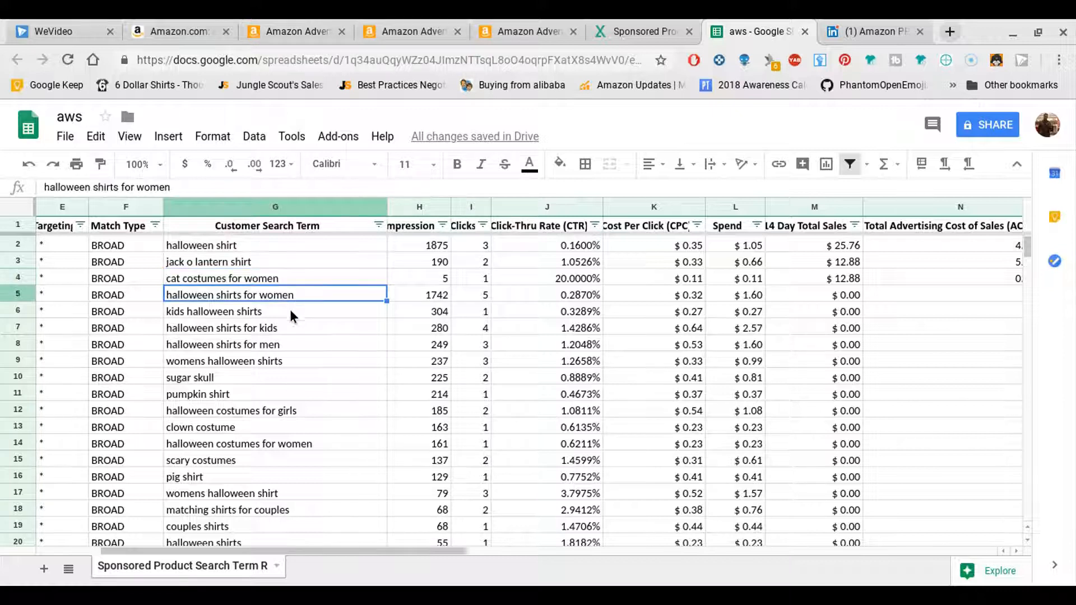
- Look through the search terms without sales and highlight their costs per click in K28:K35
scroll(305, 323, down, 1)
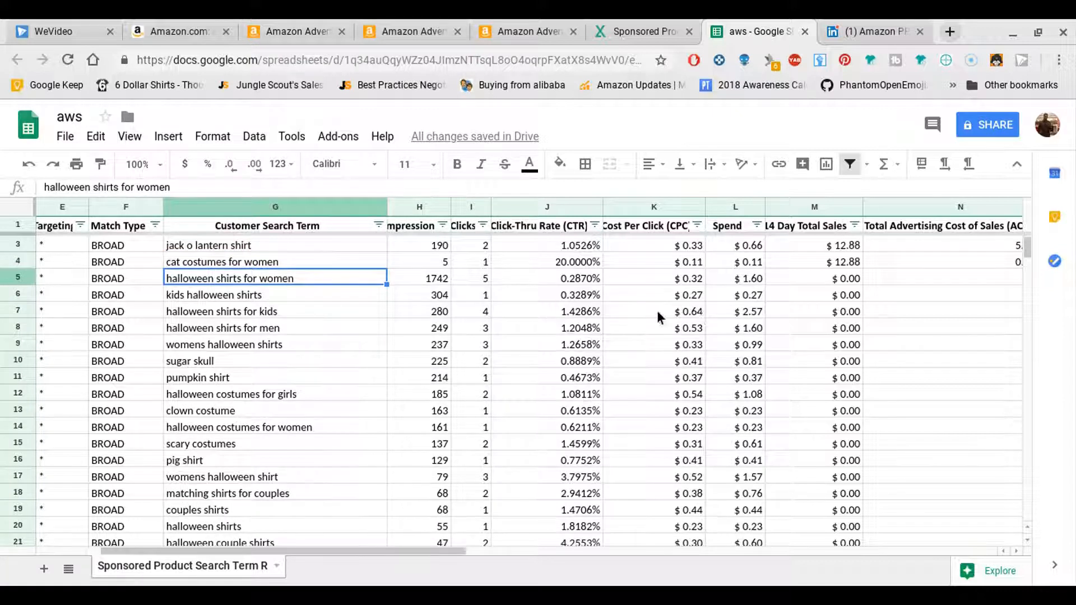
scroll(684, 323, down, 6)
scroll(680, 326, down, 5)
scroll(680, 326, up, 5)
click(688, 327)
drag(688, 328, 663, 396)
scroll(663, 397, down, 1)
scroll(282, 365, down, 1)
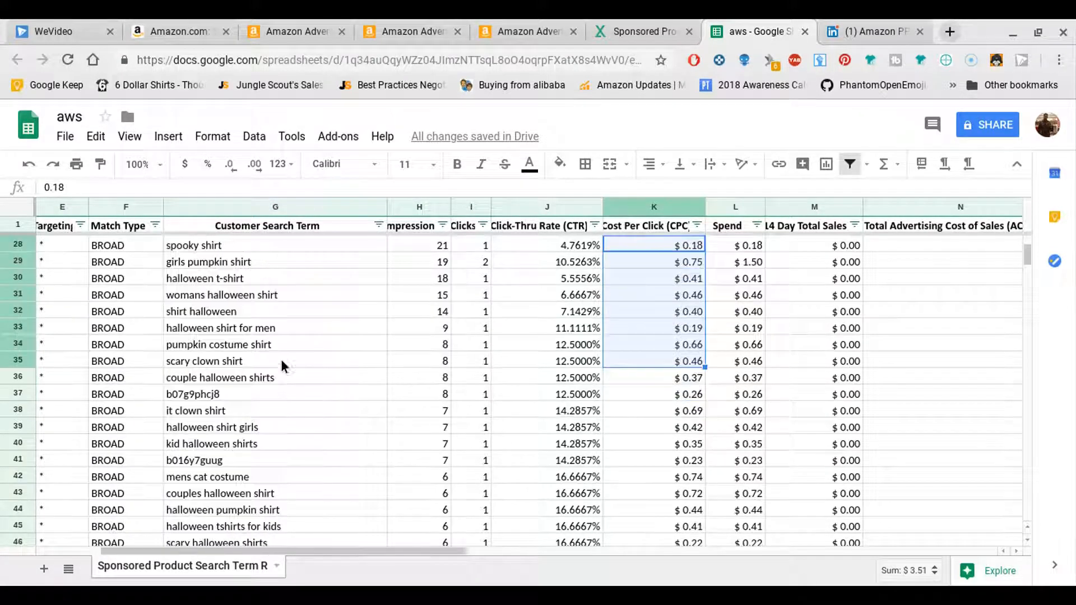
scroll(824, 338, up, 9)
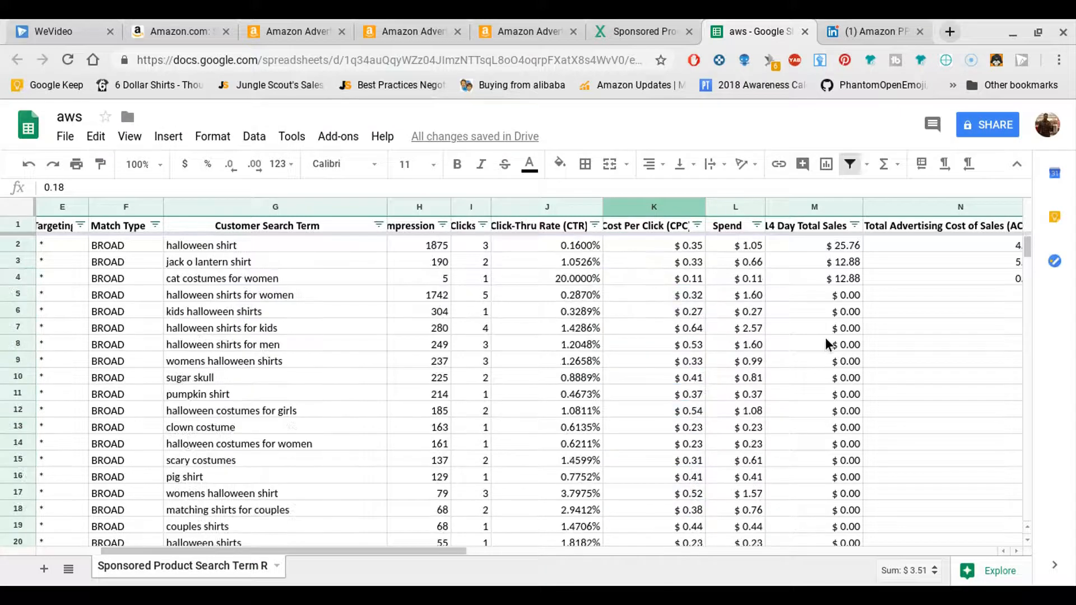
- Compare halloween shirt in G2 with halloween shirts for kids in G7 and scan the customer search terms further down the list
click(307, 245)
click(311, 332)
scroll(316, 336, down, 1)
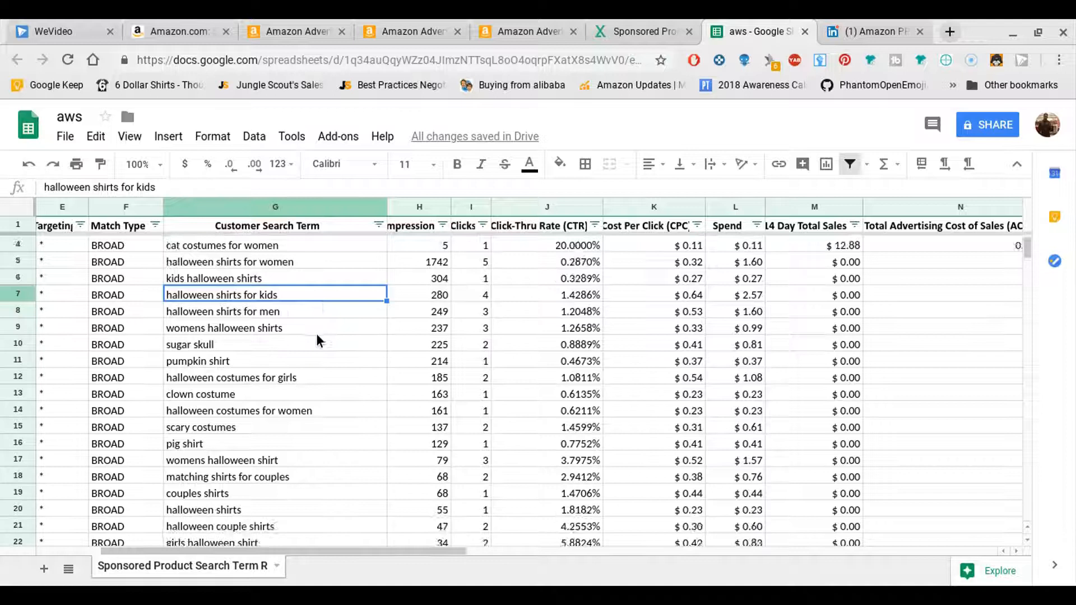
scroll(319, 333, down, 18)
scroll(328, 332, up, 4)
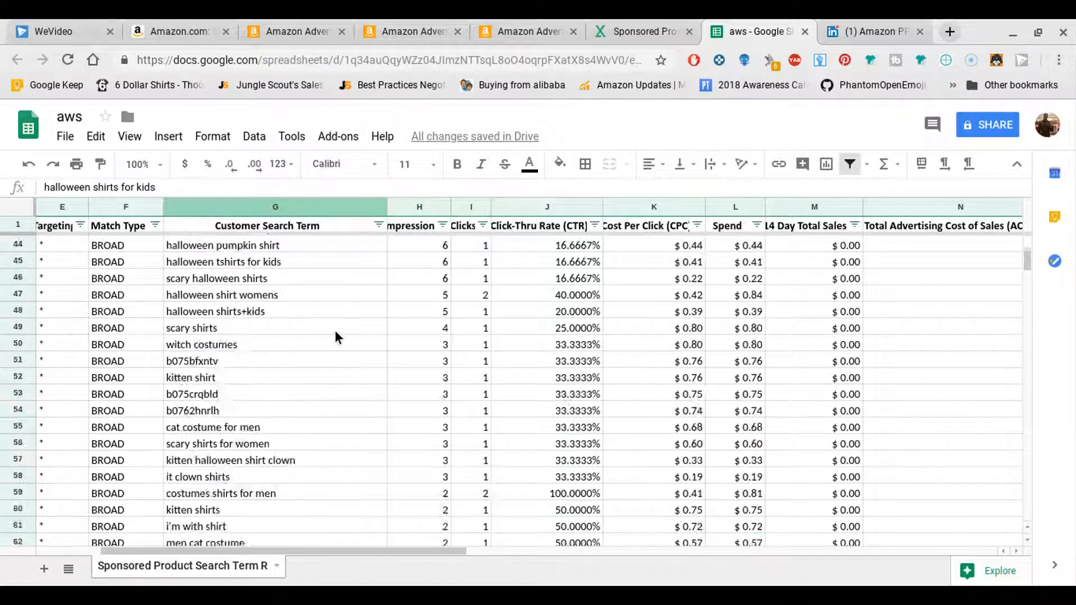
scroll(334, 331, up, 14)
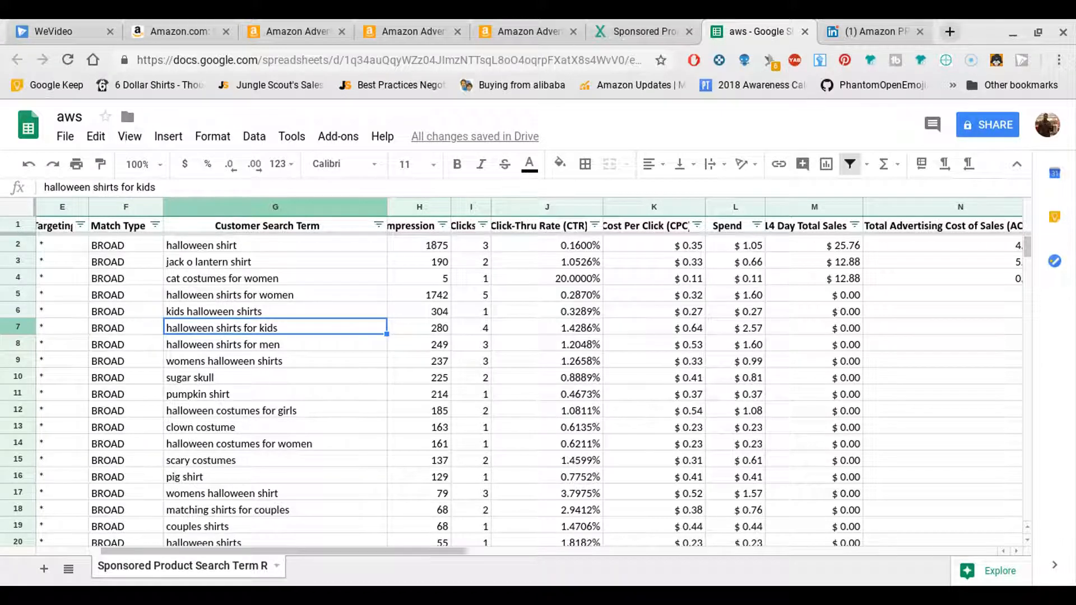
- Highlight the customer search terms from G2 down, and check halloween shirts for kids in G7 and halloween shirts for men in G8
click(238, 246)
key(shift+Down)
key(shift+Down)
key(shift+Down)
key(shift+Down)
click(247, 327)
click(252, 344)
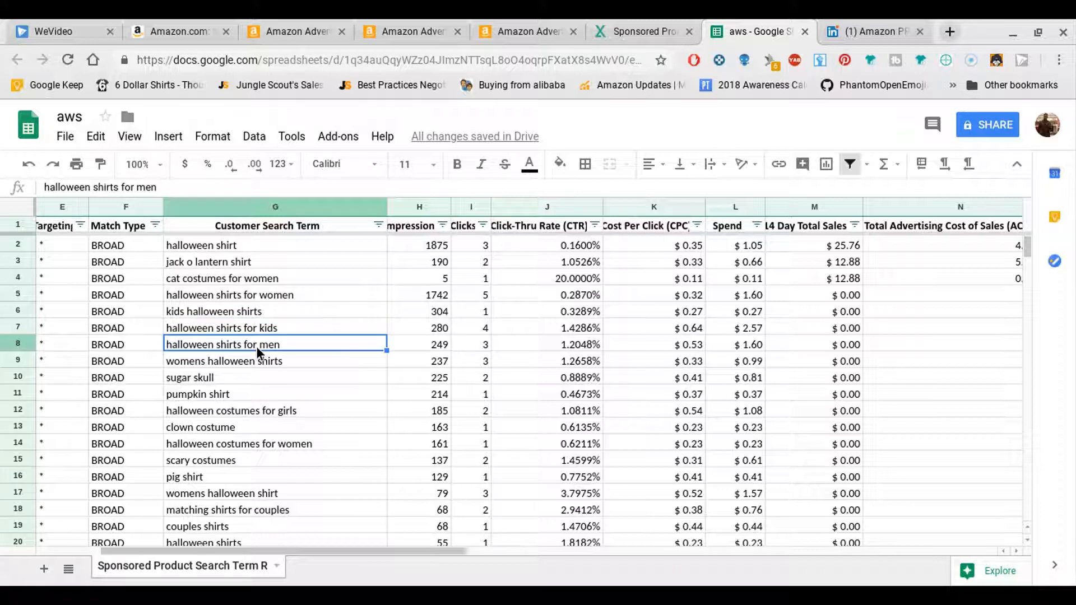